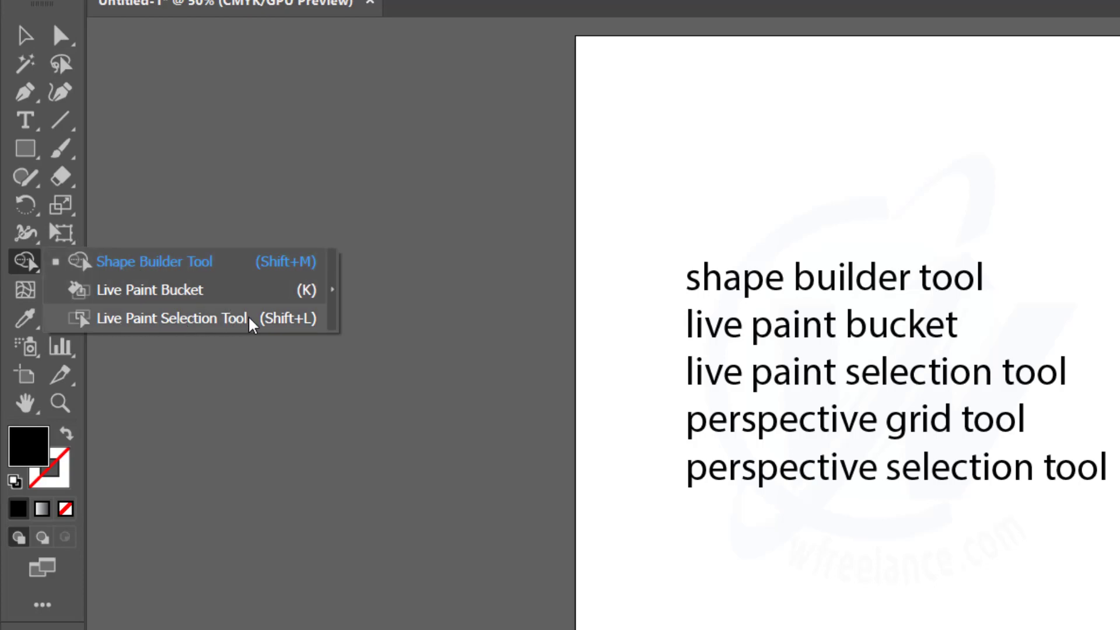
{"action": "left_click", "coordinate": [58, 262]}
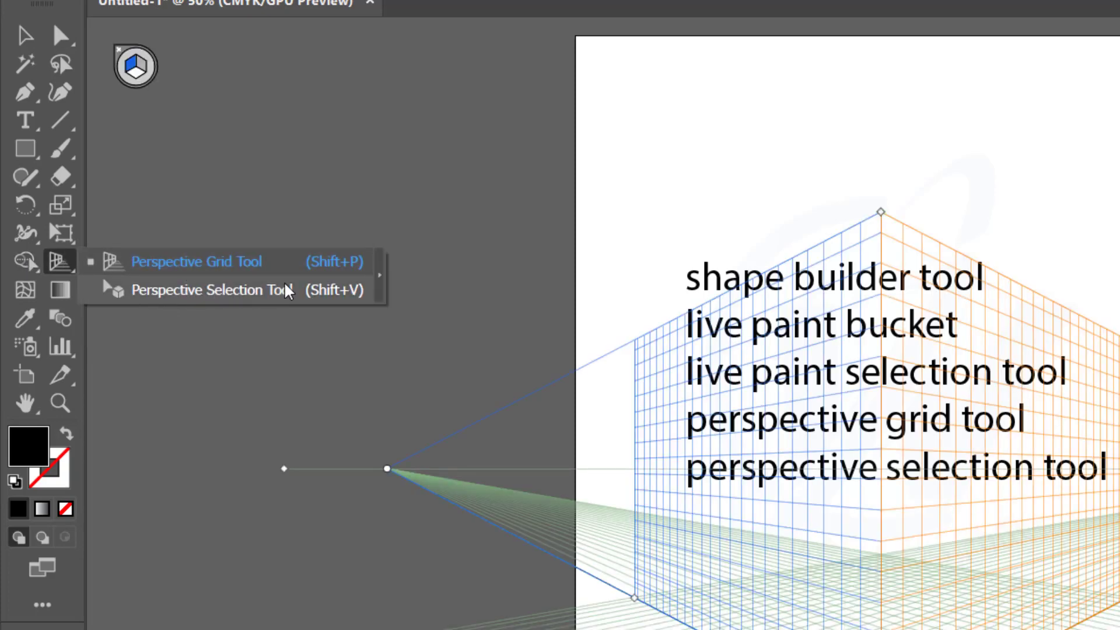
{"action": "left_click", "coordinate": [23, 261]}
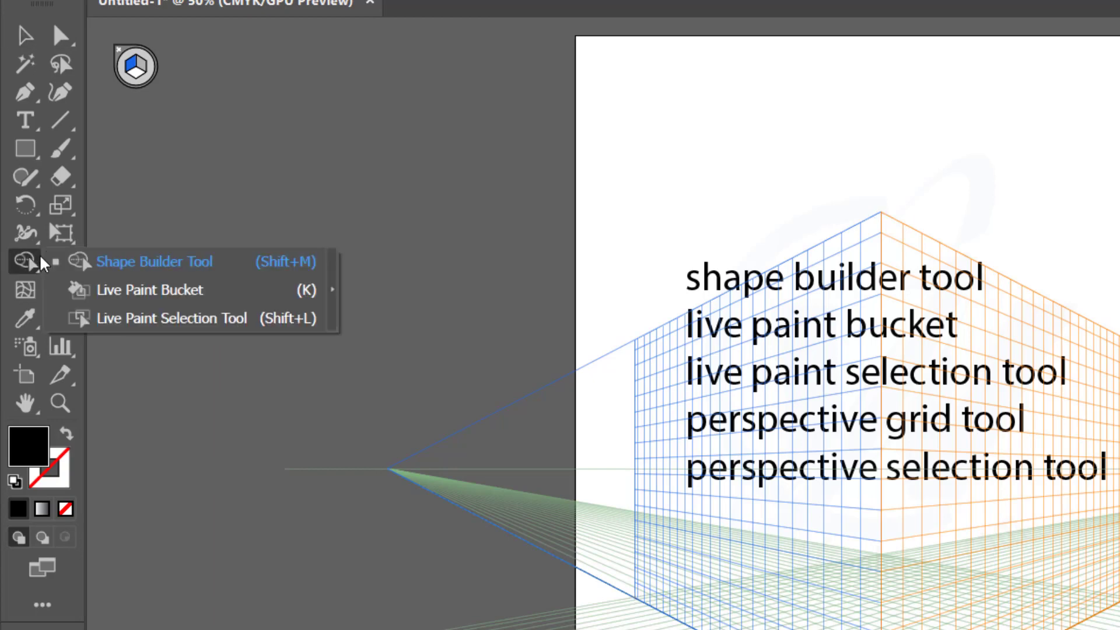
{"action": "left_click", "coordinate": [133, 263]}
{"action": "left_click", "coordinate": [59, 262]}
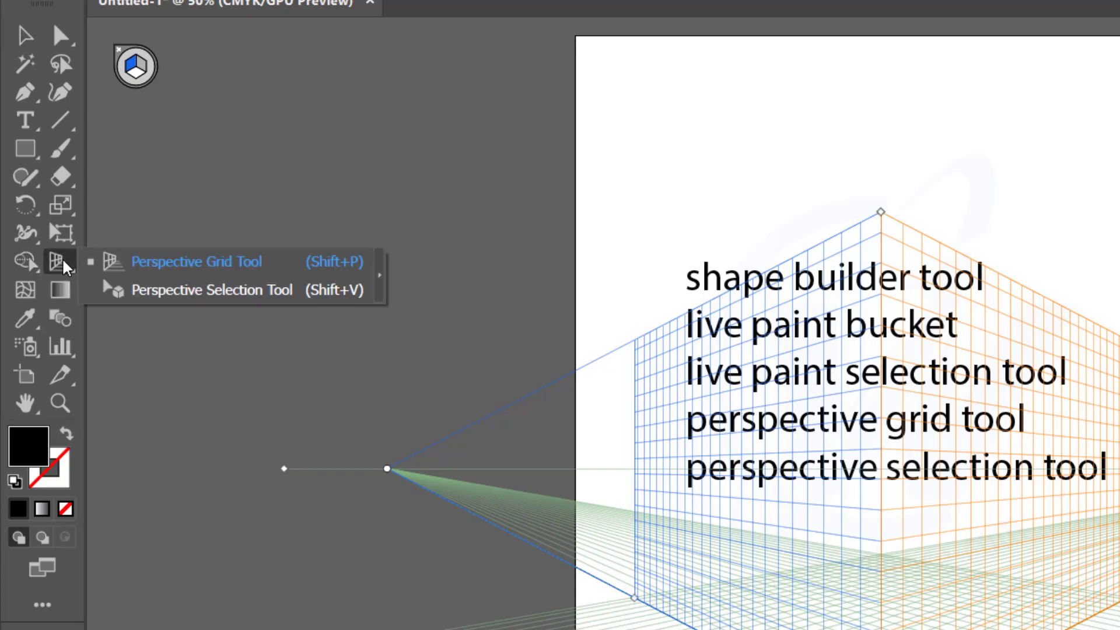
{"action": "left_click", "coordinate": [24, 263]}
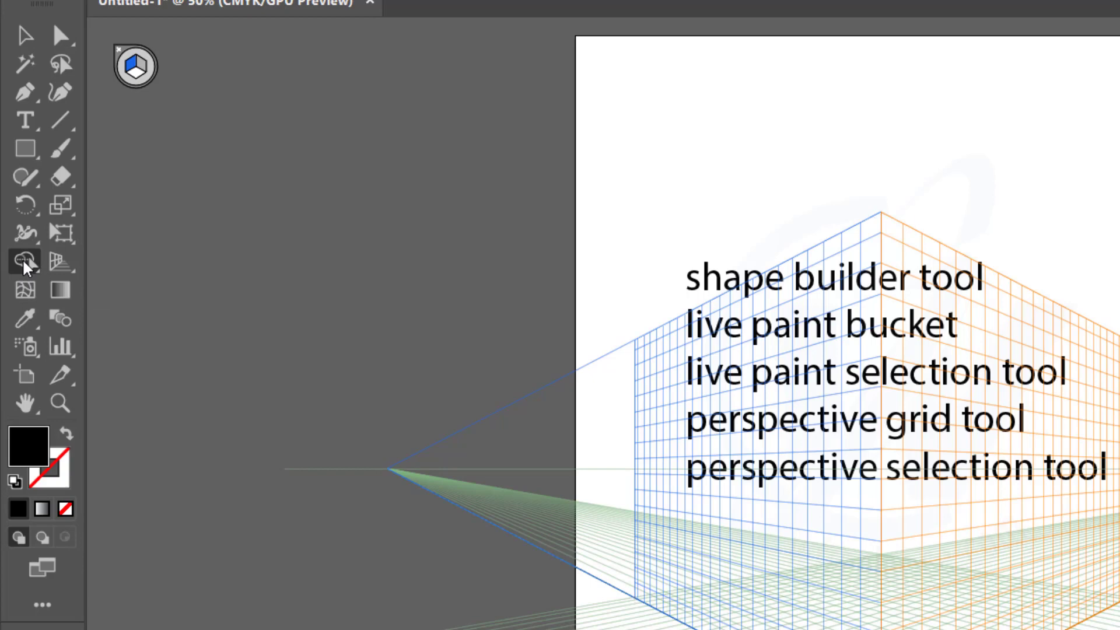
{"action": "left_click", "coordinate": [26, 264]}
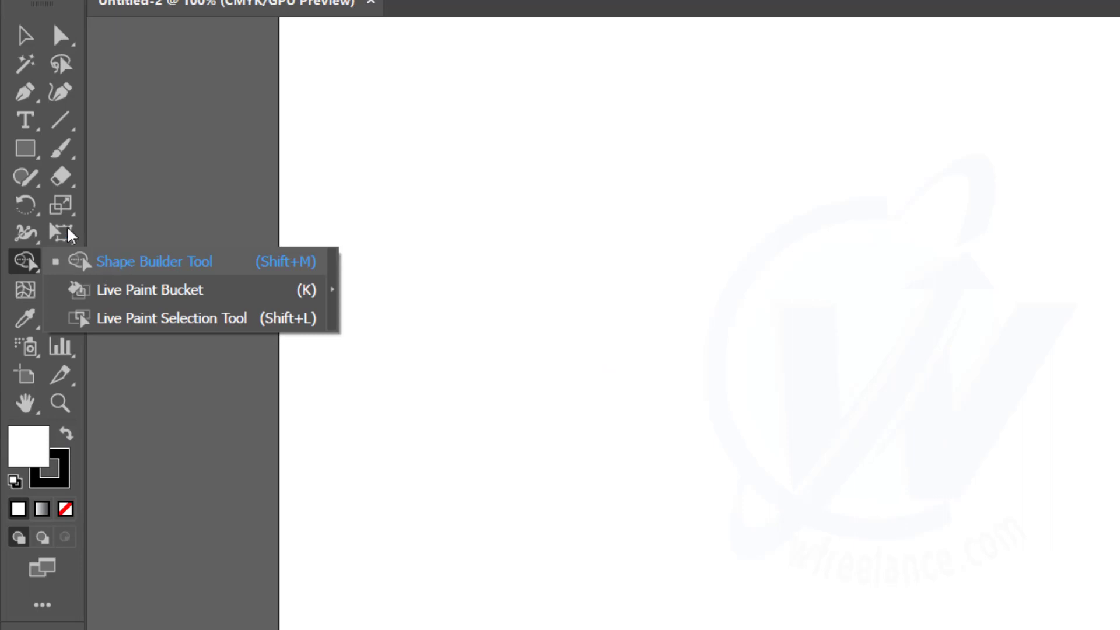
- Draw a circle with no fill and a 1 pt black stroke on the artboard using the Ellipse tool
{"action": "left_click", "coordinate": [23, 149]}
{"action": "left_click_drag", "start_coordinate": [24, 150], "coordinate": [62, 188]}
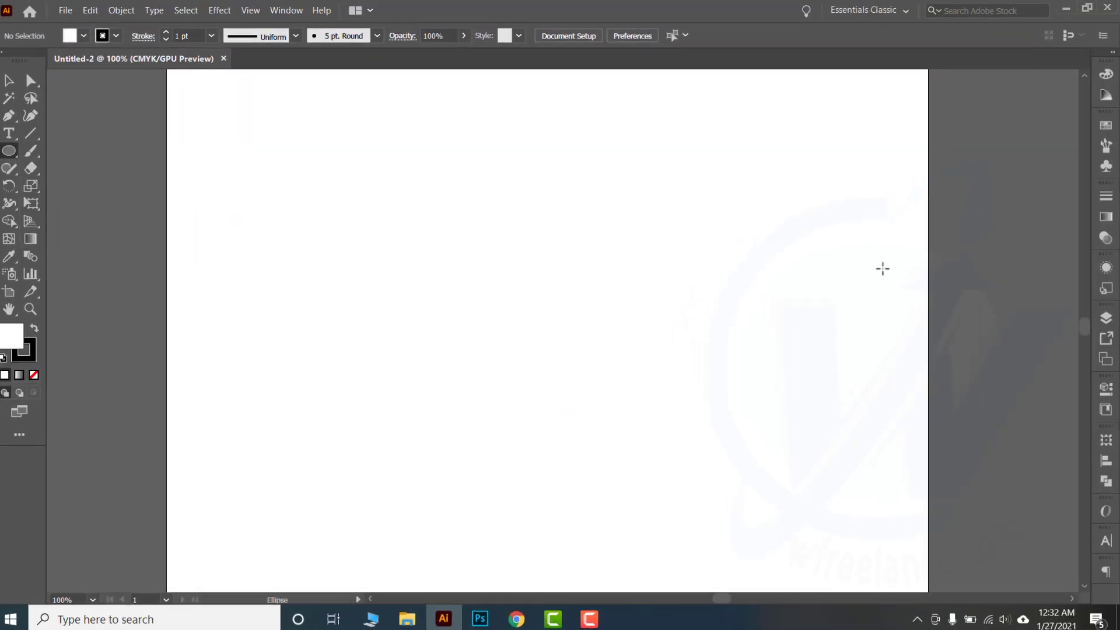
{"action": "key", "text": "F6"}
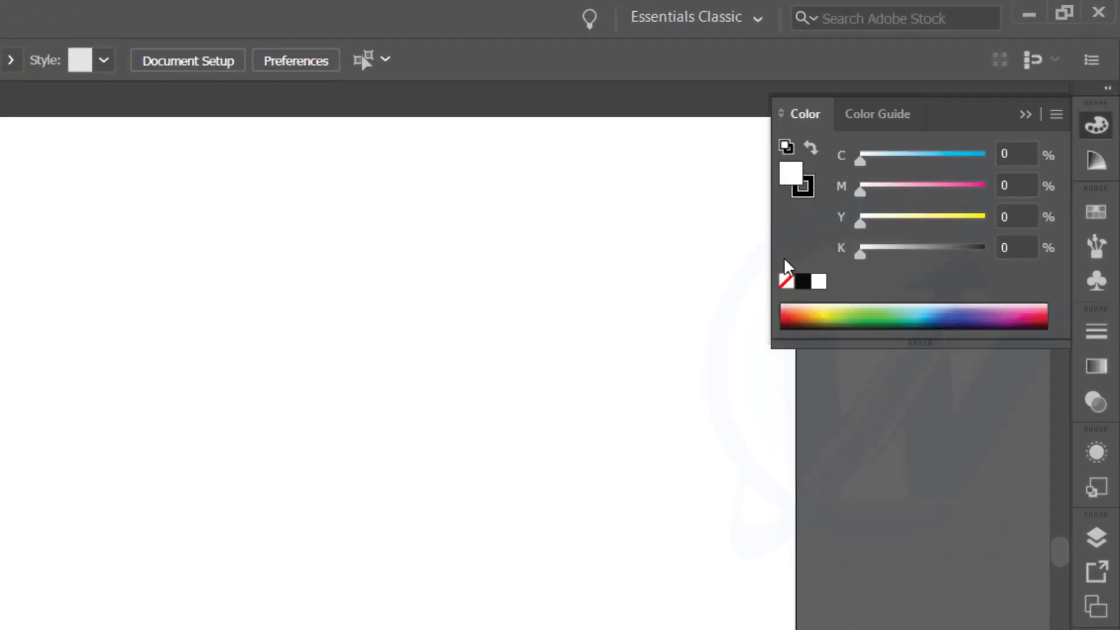
{"action": "left_click", "coordinate": [785, 282]}
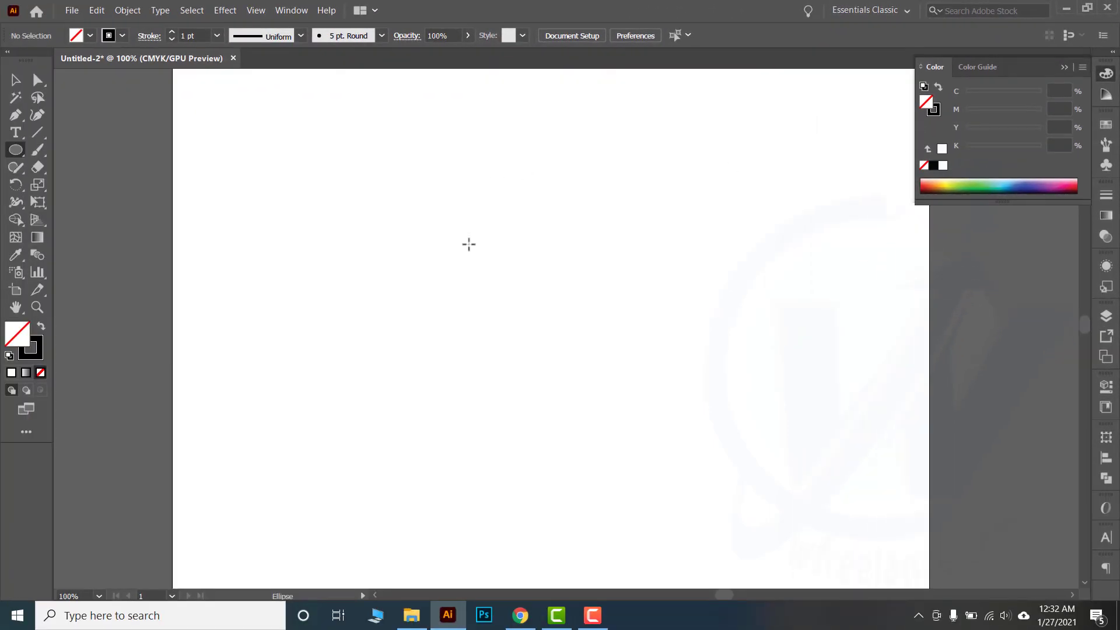
{"action": "left_click_drag", "start_coordinate": [438, 204], "coordinate": [604, 354]}
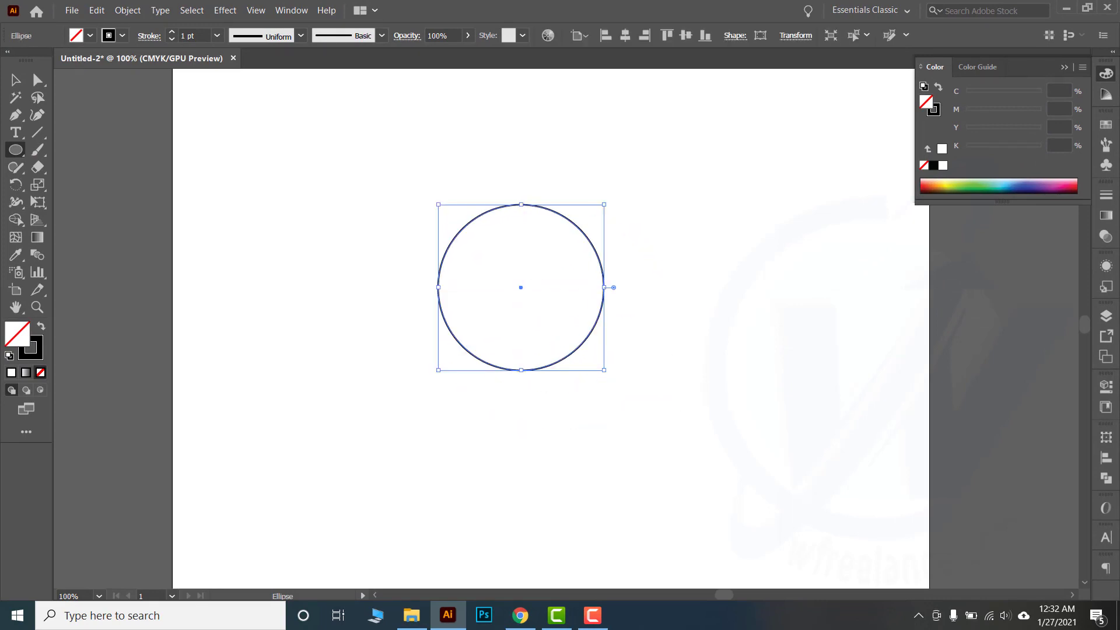
- Rotate a copy of the circle about its lowest anchor point and repeat the transformation to form a full ring of overlapping circles
{"action": "left_click", "coordinate": [14, 185]}
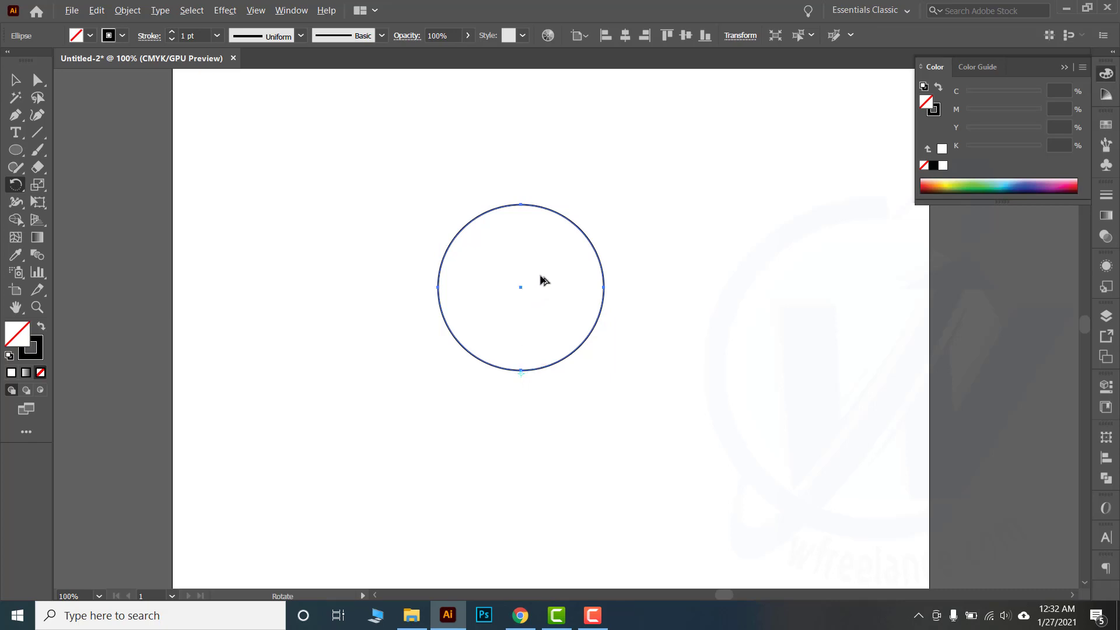
{"action": "left_click_drag", "start_coordinate": [545, 267], "coordinate": [580, 317]}
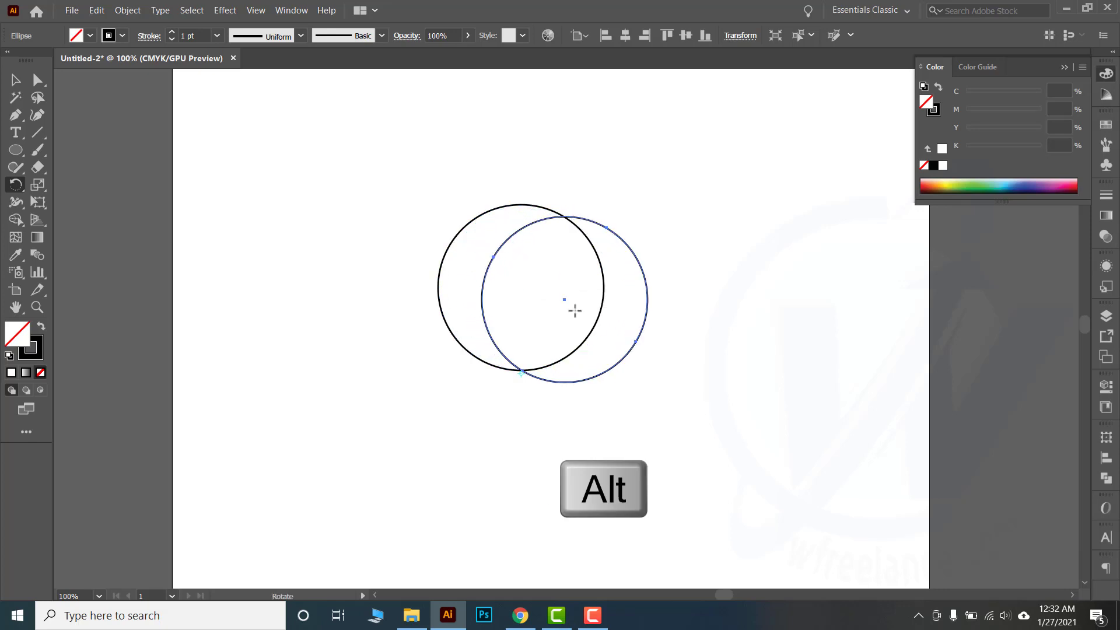
{"action": "key", "text": "ctrl"}
{"action": "key", "text": "ctrl+d"}
{"action": "key", "text": "ctrl+d"}
{"action": "key", "text": "ctrl+d"}
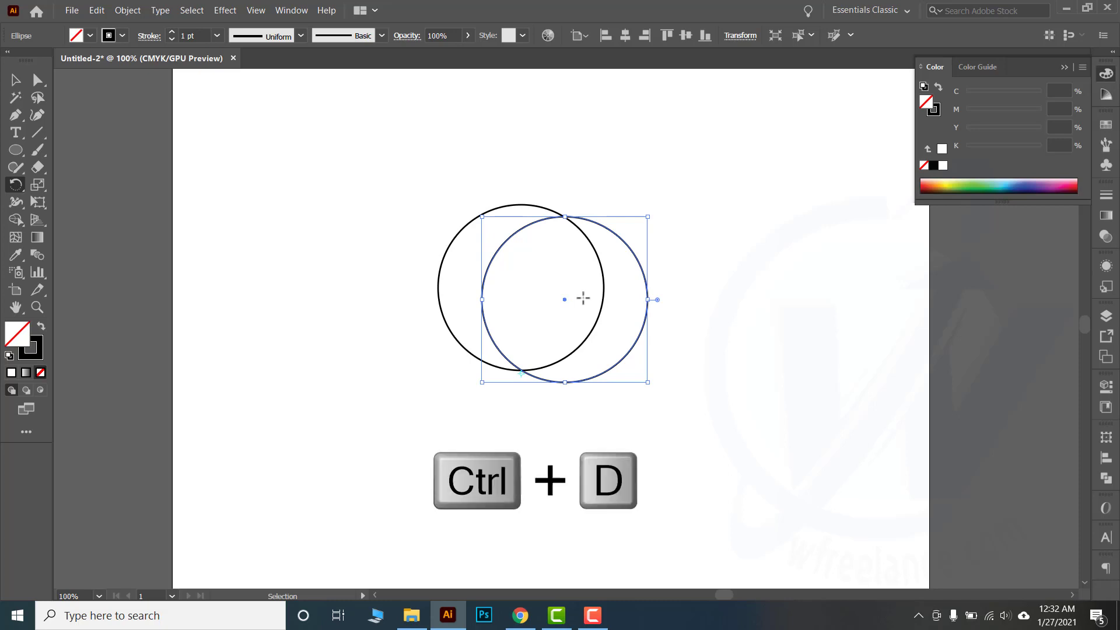
{"action": "key", "text": "ctrl+d"}
{"action": "key", "text": "ctrl+d"}
{"action": "key", "text": "ctrl+d"}
{"action": "key", "text": "ctrl+d"}
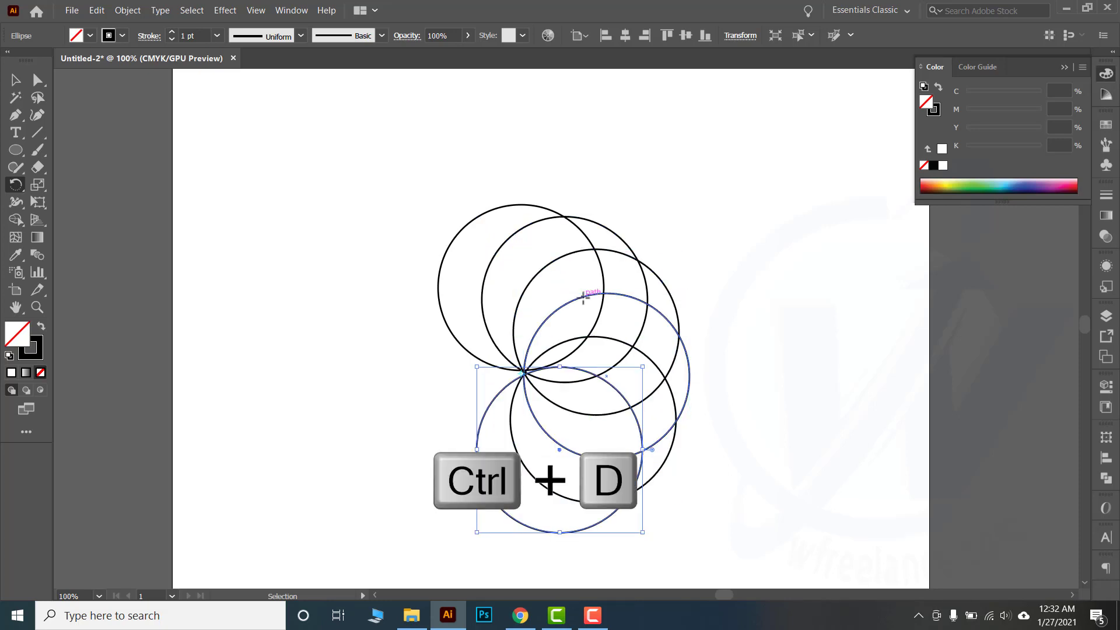
{"action": "key", "text": "ctrl+d"}
{"action": "key", "text": "ctrl+d"}
{"action": "key", "text": "ctrl+d"}
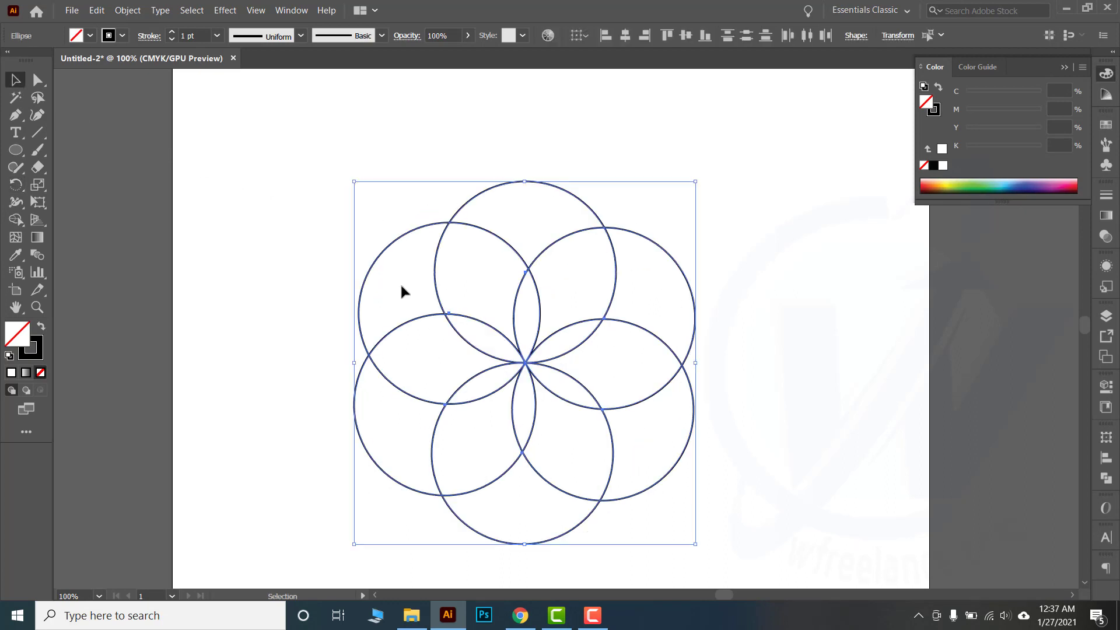
- Move the ring of six circles slightly higher on the artboard and activate the Shape Builder tool
{"action": "key", "text": "Up"}
{"action": "key", "text": "Up"}
{"action": "key", "text": "Up"}
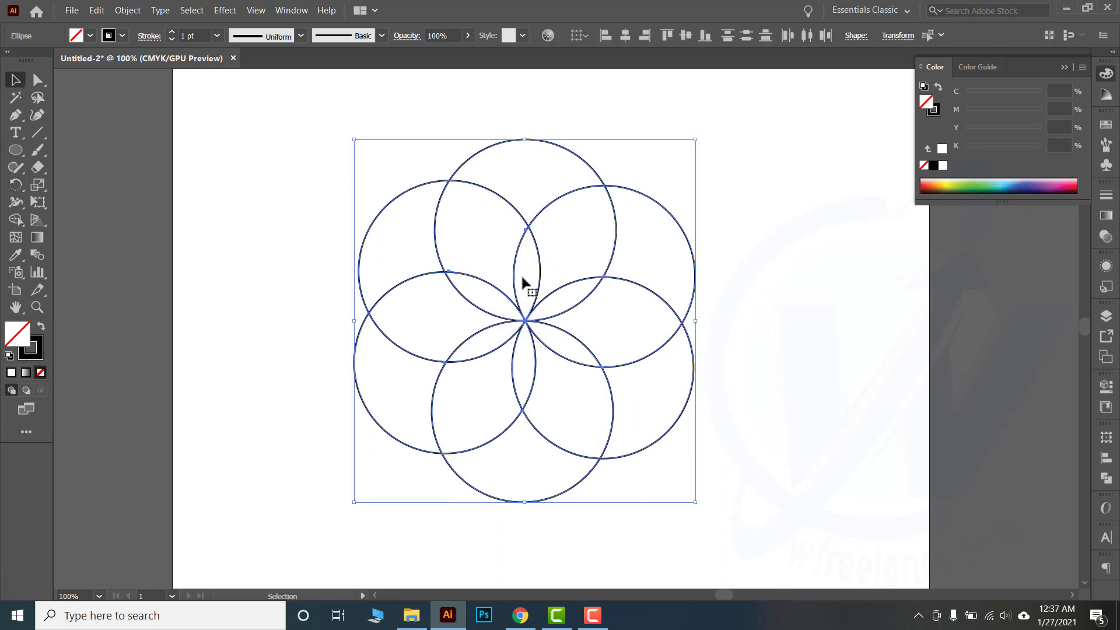
{"action": "left_click", "coordinate": [16, 220]}
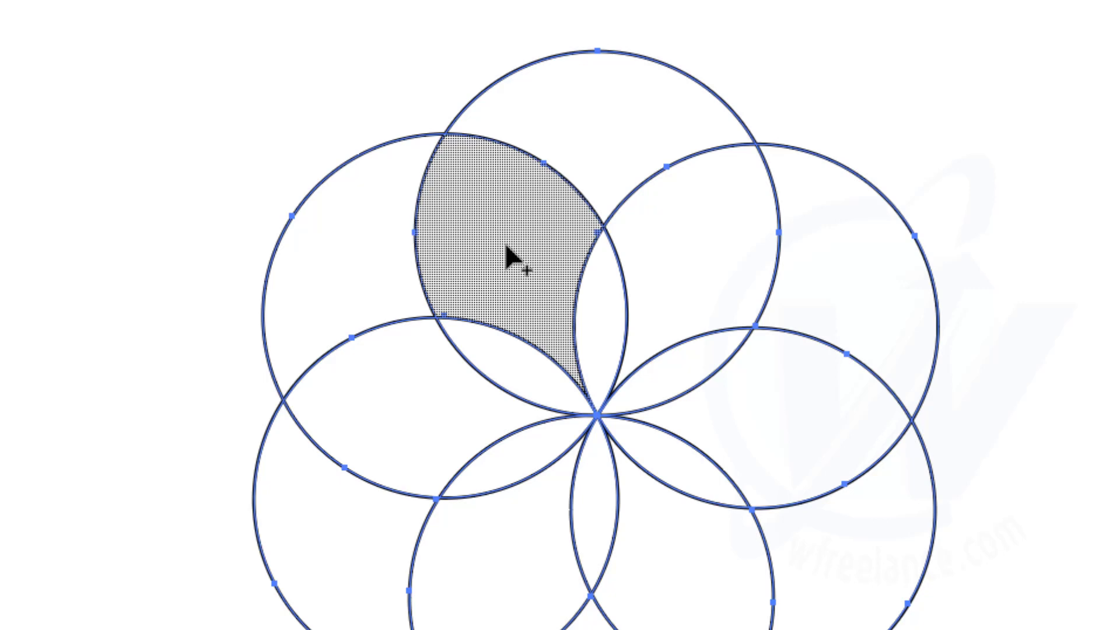
- Try merging the two upper petal regions into one shape with Shape Builder, and undo the merge
{"action": "key", "text": "alt"}
{"action": "left_click_drag", "start_coordinate": [483, 232], "coordinate": [660, 258]}
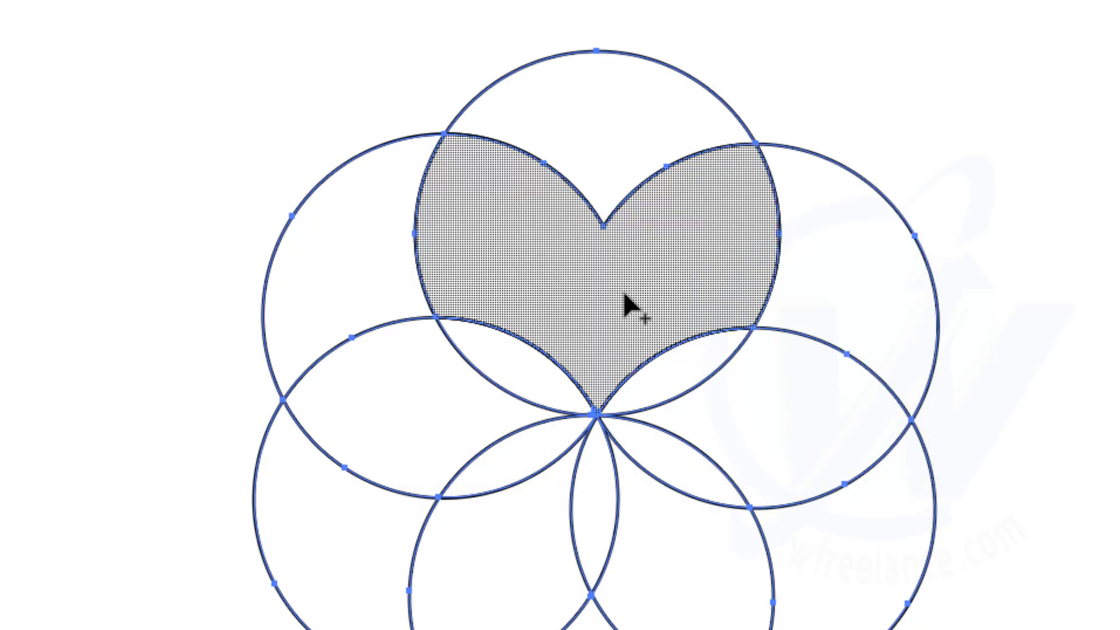
{"action": "key", "text": "ctrl+z"}
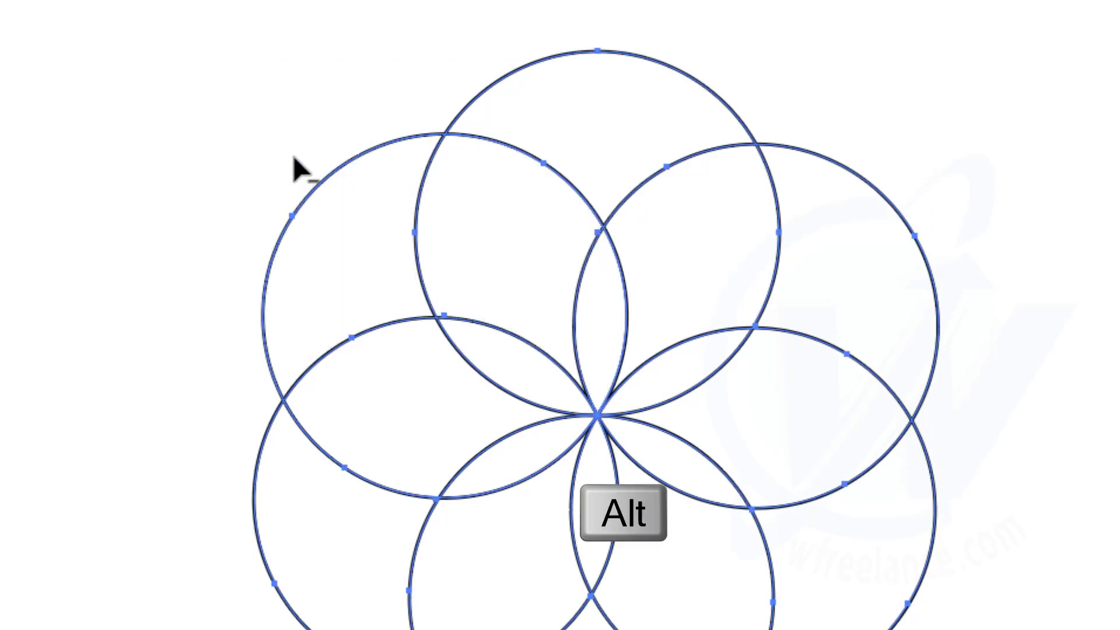
- Subtract the outer crescent regions of all six circles with Shape Builder, keeping only the inner petals
{"action": "left_click_drag", "start_coordinate": [293, 155], "coordinate": [333, 229]}
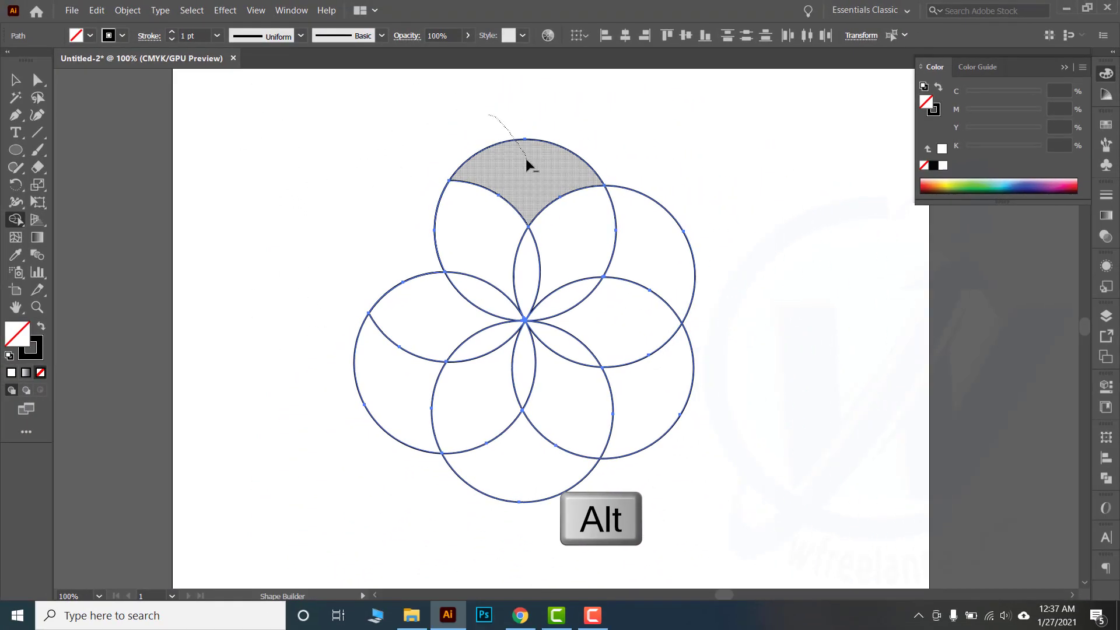
{"action": "left_click", "coordinate": [514, 143], "text": "alt"}
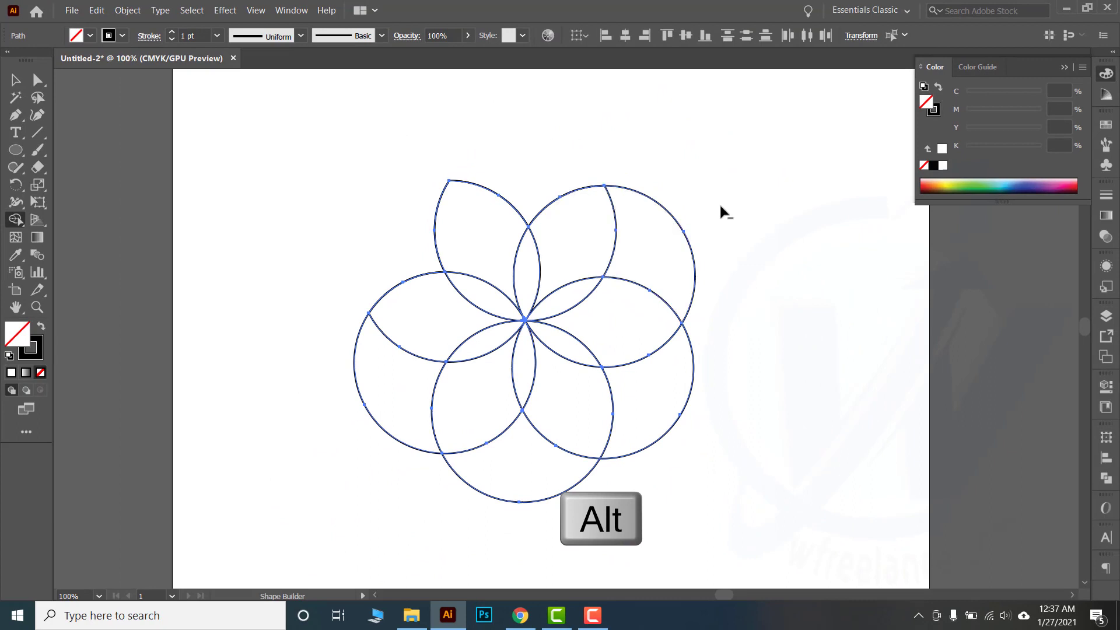
{"action": "left_click_drag", "start_coordinate": [720, 211], "coordinate": [656, 251]}
{"action": "left_click", "coordinate": [635, 426], "text": "alt"}
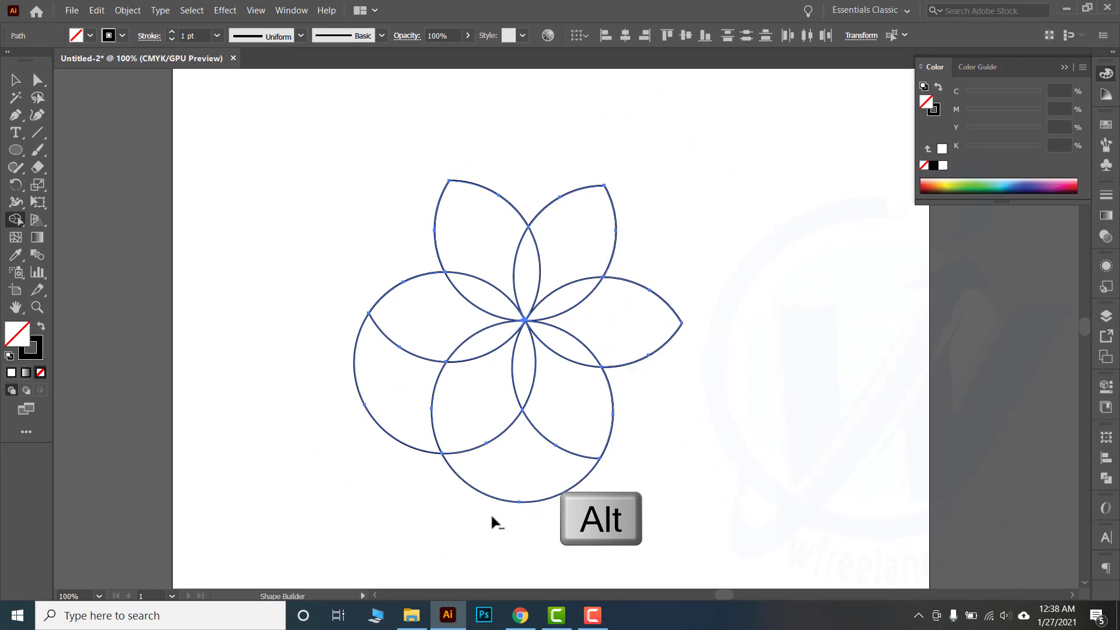
{"action": "left_click", "coordinate": [504, 482], "text": "alt"}
{"action": "left_click", "coordinate": [387, 382], "text": "alt"}
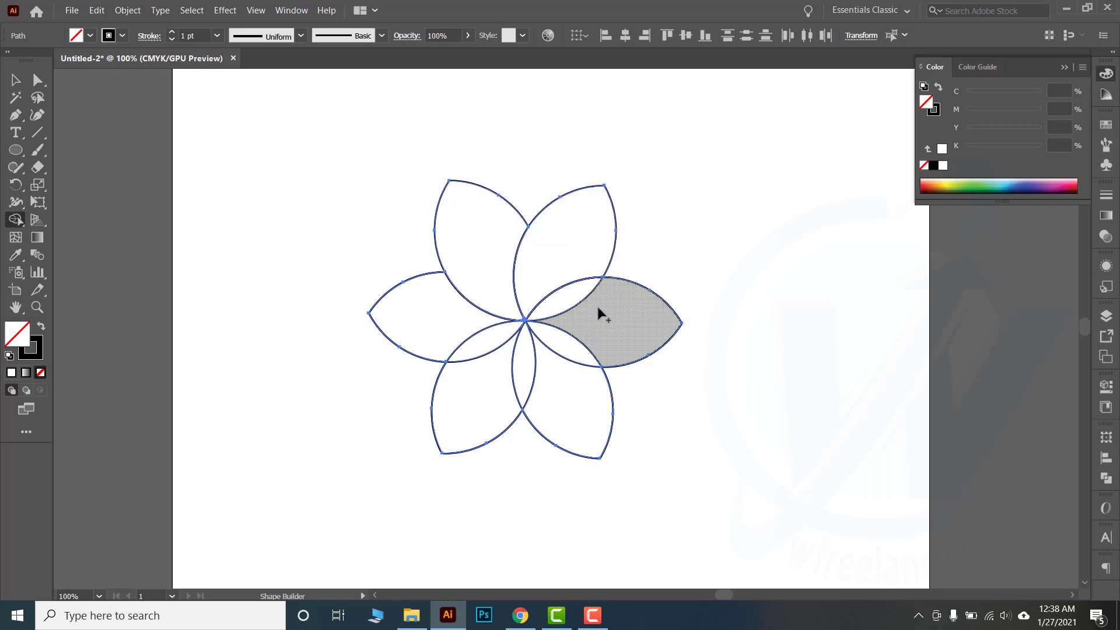
- Merge the narrow overlap slivers near the centre into their neighbouring petals to form a swirling six-petal flower
{"action": "left_click_drag", "start_coordinate": [456, 393], "coordinate": [519, 367]}
{"action": "left_click_drag", "start_coordinate": [450, 324], "coordinate": [482, 344]}
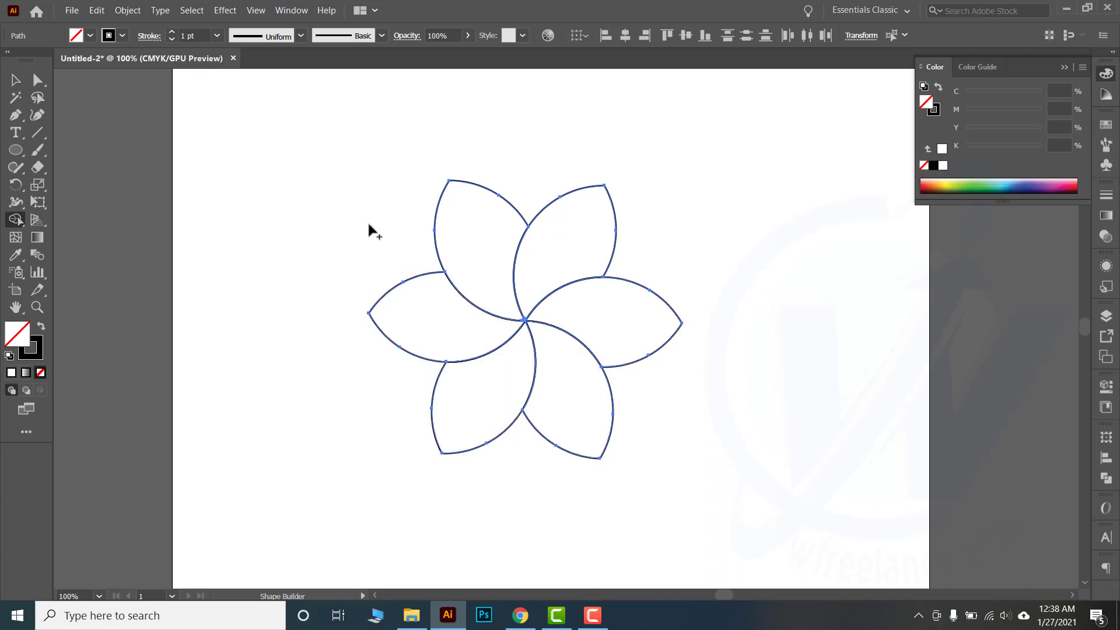
- Select the whole flower and fill all six petals with a white-to-black linear gradient
{"action": "left_click", "coordinate": [15, 80]}
{"action": "left_click", "coordinate": [759, 448]}
{"action": "left_click_drag", "start_coordinate": [758, 448], "coordinate": [451, 274]}
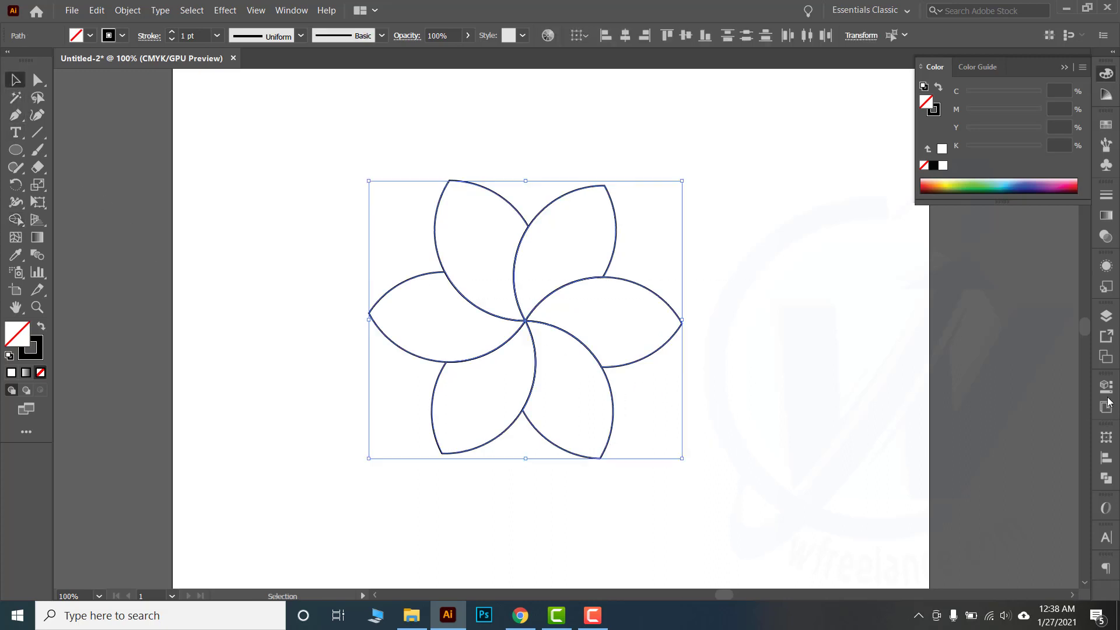
{"action": "left_click", "coordinate": [1106, 216]}
{"action": "left_click", "coordinate": [1007, 299]}
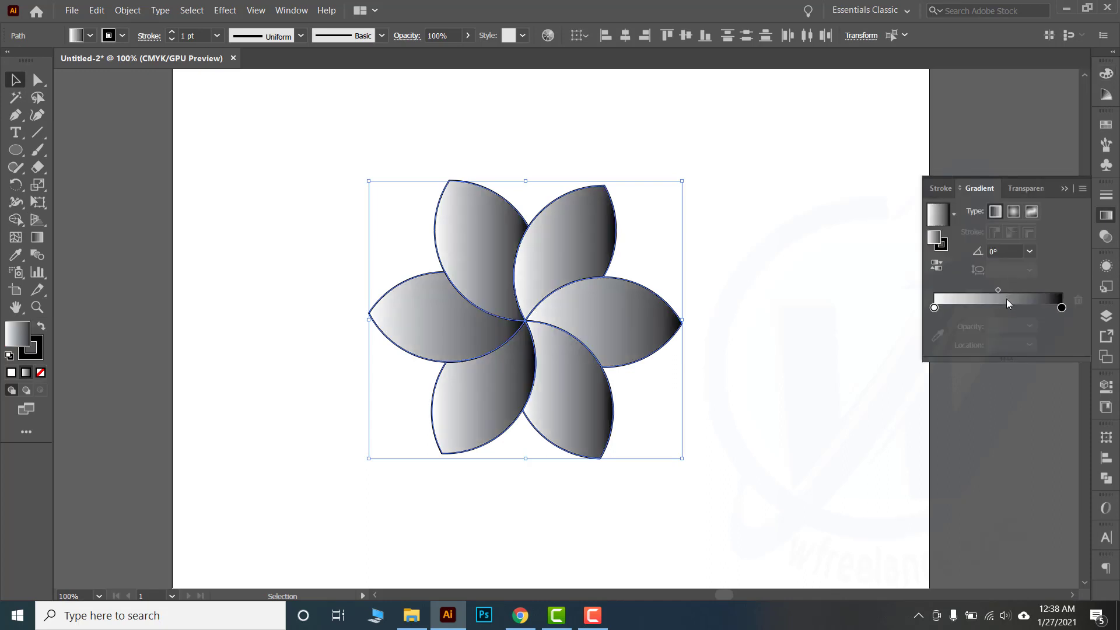
- Reselect all the petals and fill the upper-left petal with the red swatch using the Live Paint Bucket
{"action": "left_click", "coordinate": [758, 467]}
{"action": "left_click_drag", "start_coordinate": [693, 432], "coordinate": [468, 259]}
{"action": "mouse_move", "coordinate": [16, 219]}
{"action": "left_mouse_down"}
{"action": "mouse_move", "coordinate": [90, 219]}
{"action": "mouse_move", "coordinate": [76, 243]}
{"action": "left_mouse_up"}
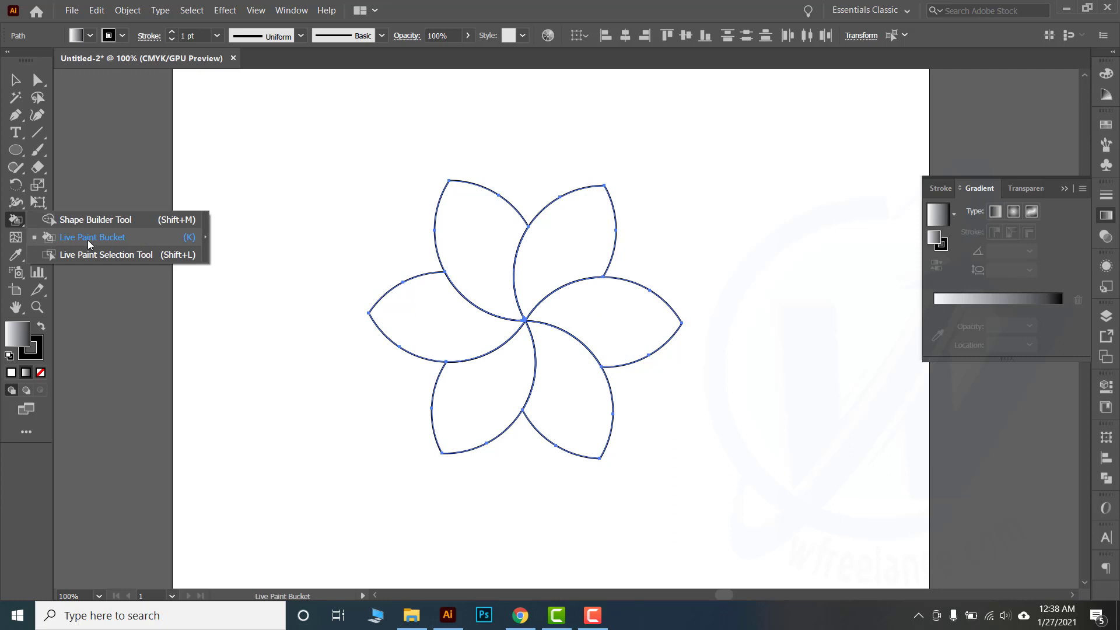
{"action": "left_click_drag", "start_coordinate": [90, 241], "coordinate": [91, 239]}
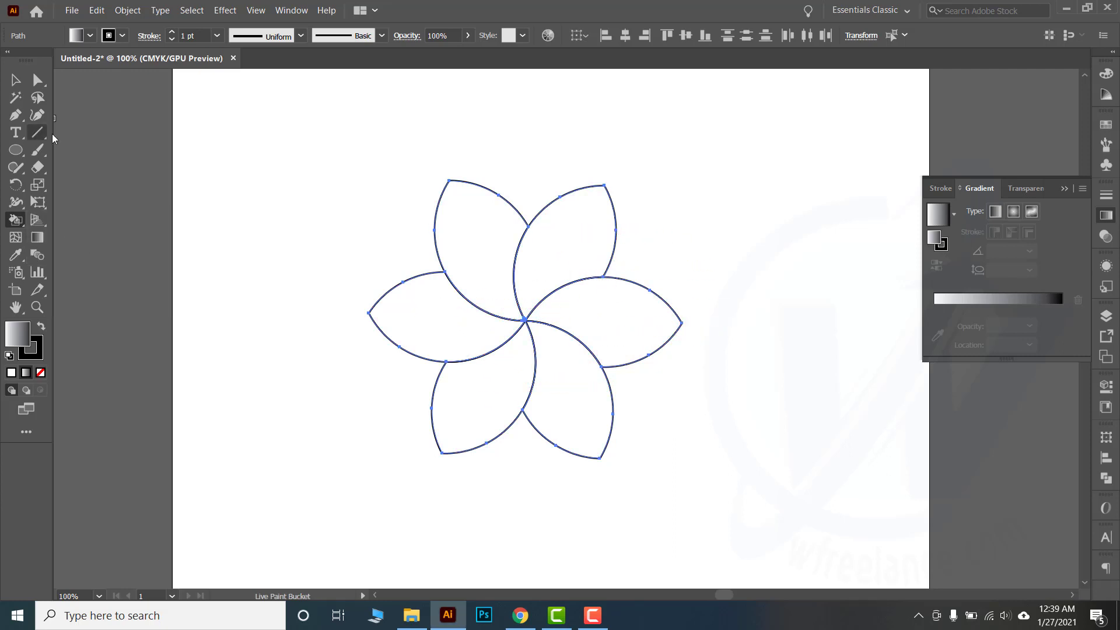
{"action": "left_click", "coordinate": [1106, 74]}
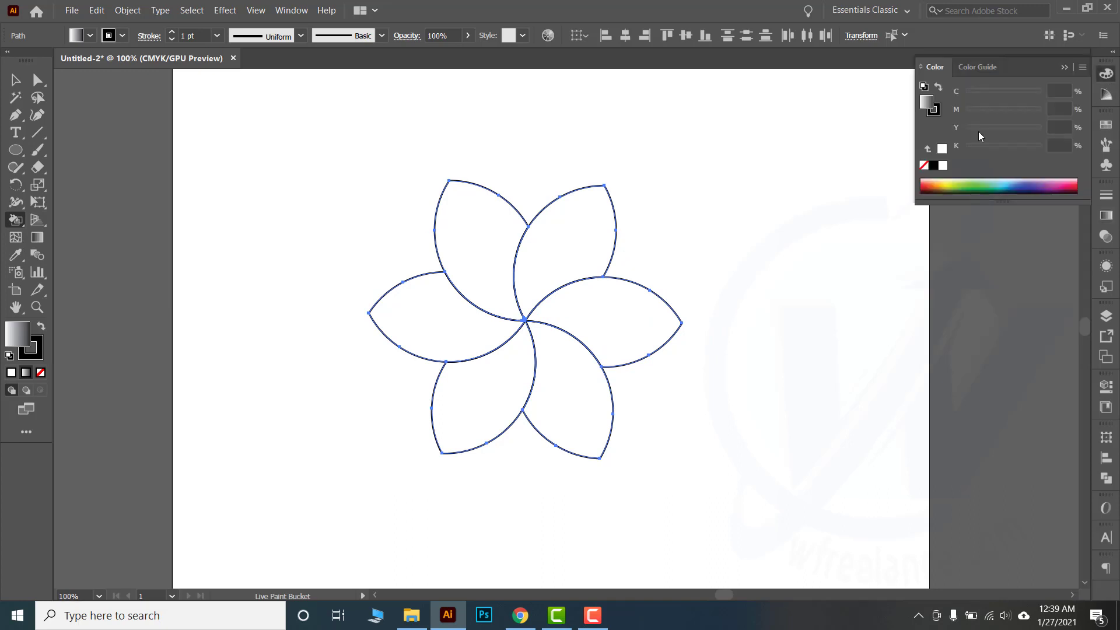
{"action": "left_click", "coordinate": [1107, 125]}
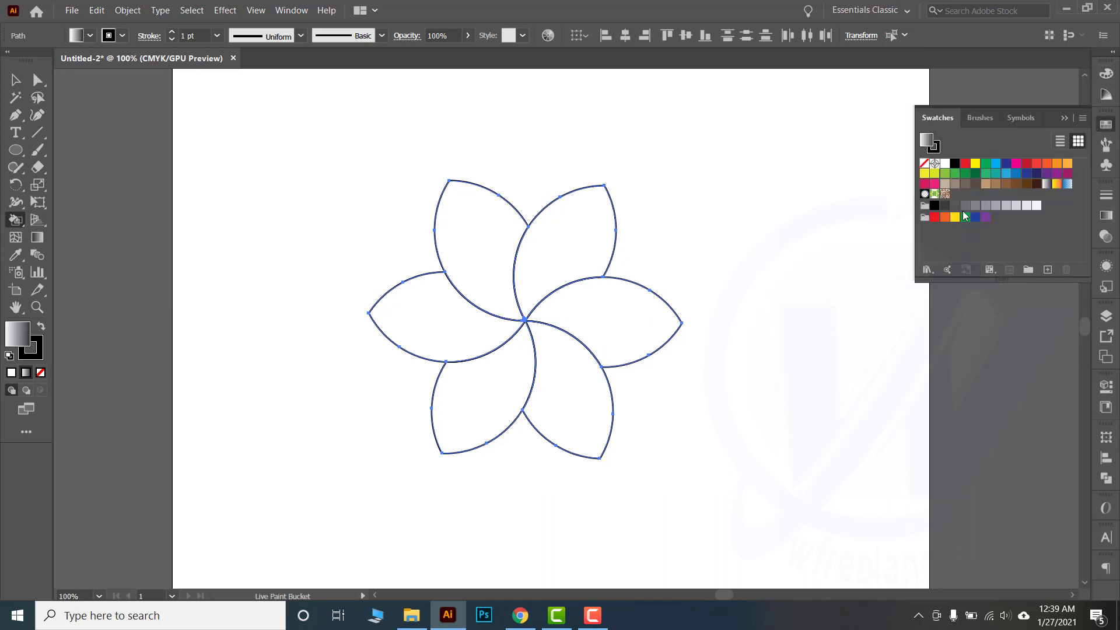
{"action": "left_click", "coordinate": [967, 165]}
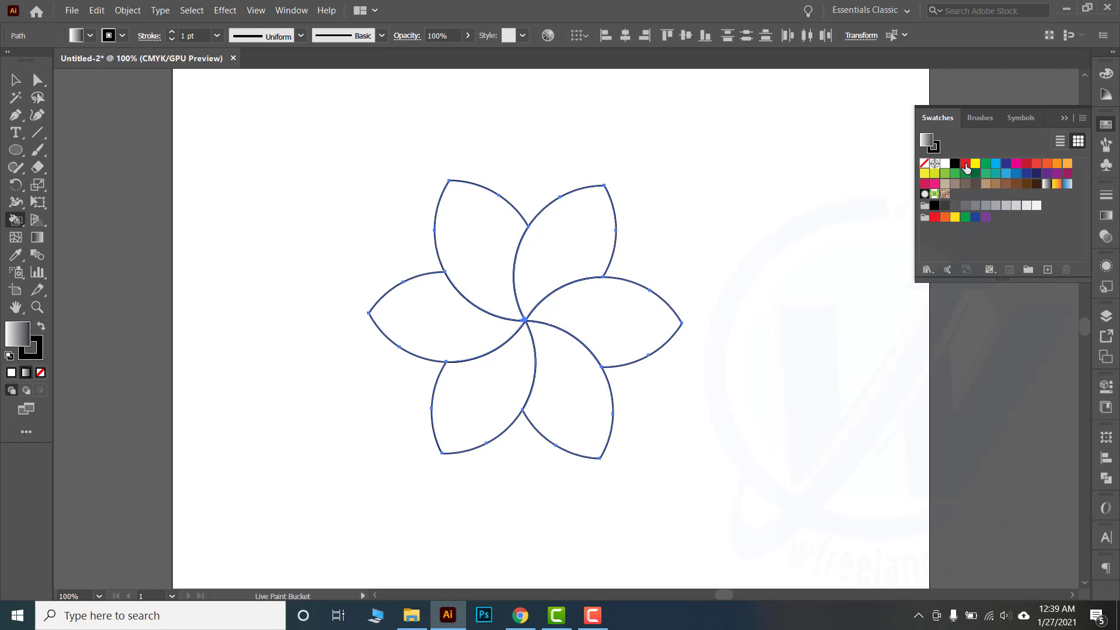
{"action": "left_click", "coordinate": [482, 261]}
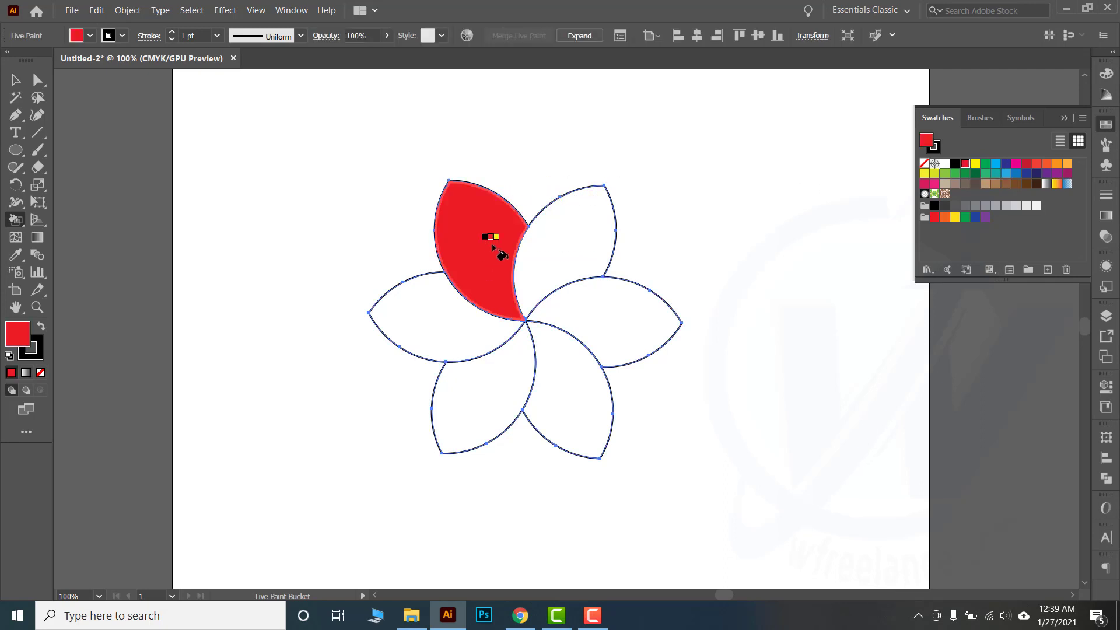
- Fill the upper-right petal with the yellow swatch using the Live Paint Bucket, and advance to the next swatch colour
{"action": "key", "text": "Right"}
{"action": "key", "text": "Left"}
{"action": "key", "text": "Right"}
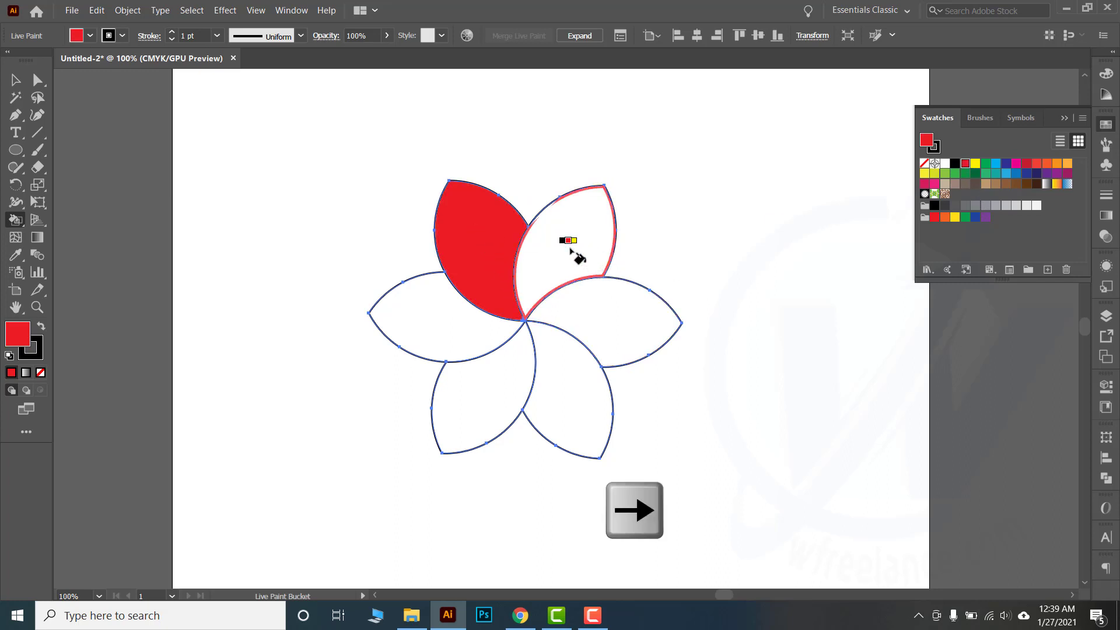
{"action": "key", "text": "Right"}
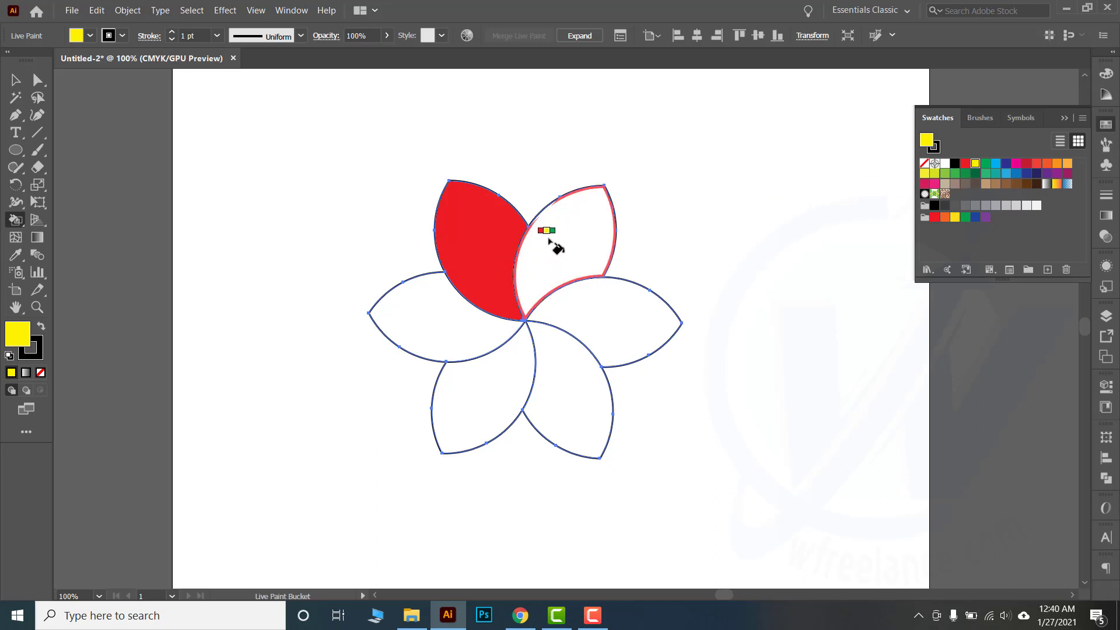
{"action": "left_click", "coordinate": [551, 242]}
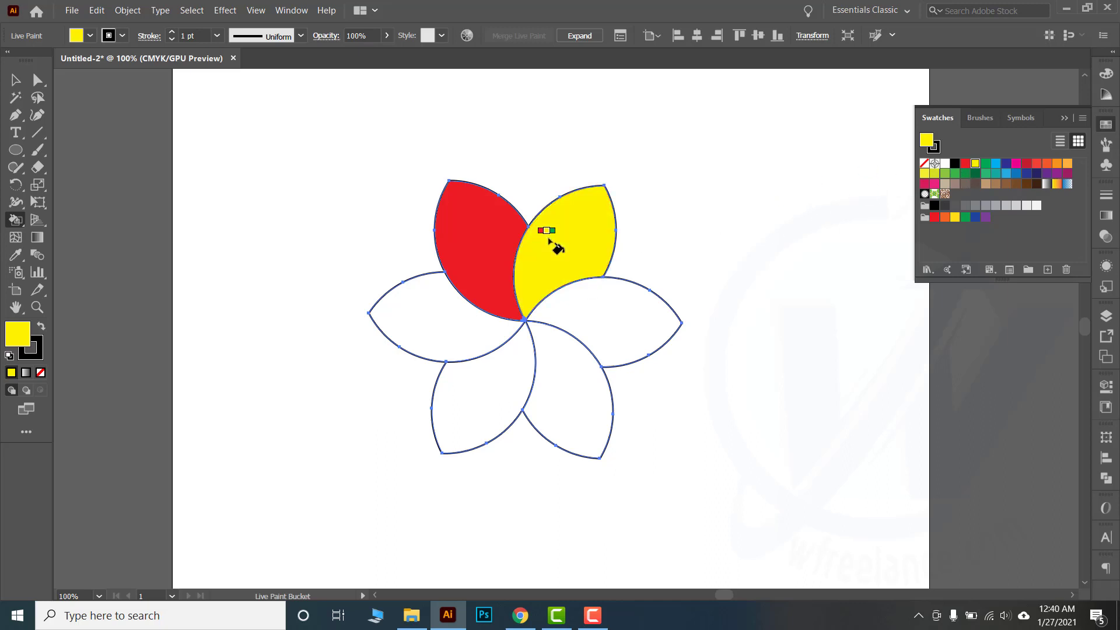
{"action": "key", "text": "Right"}
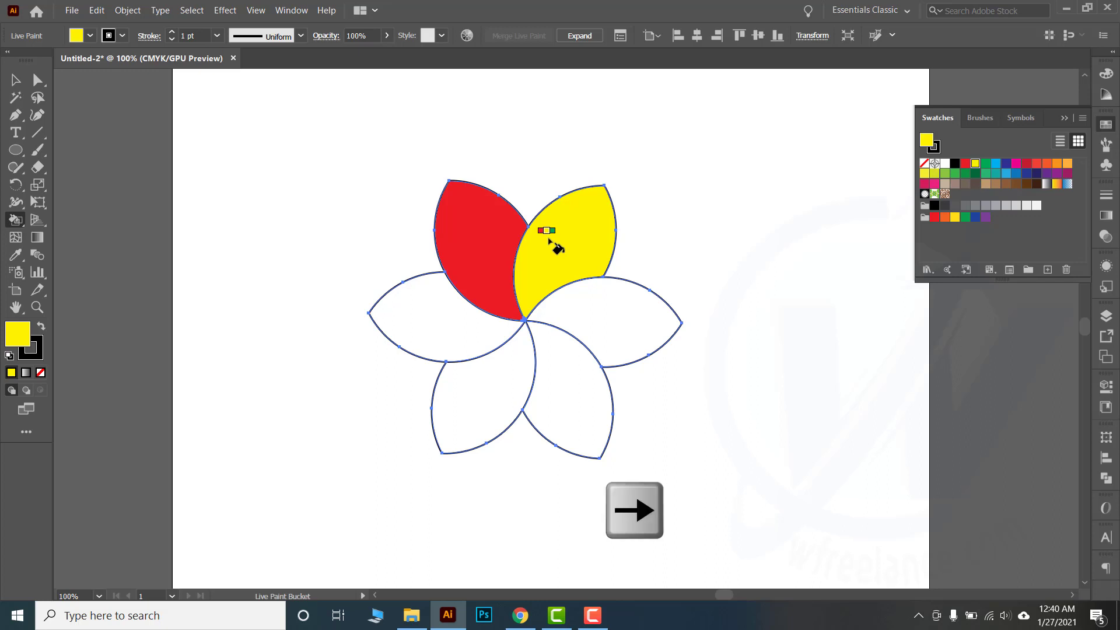
- Fill the four remaining petals clockwise with the green, light blue, dark blue and magenta swatches using the Live Paint Bucket
{"action": "left_click", "coordinate": [600, 308]}
{"action": "key", "text": "Right"}
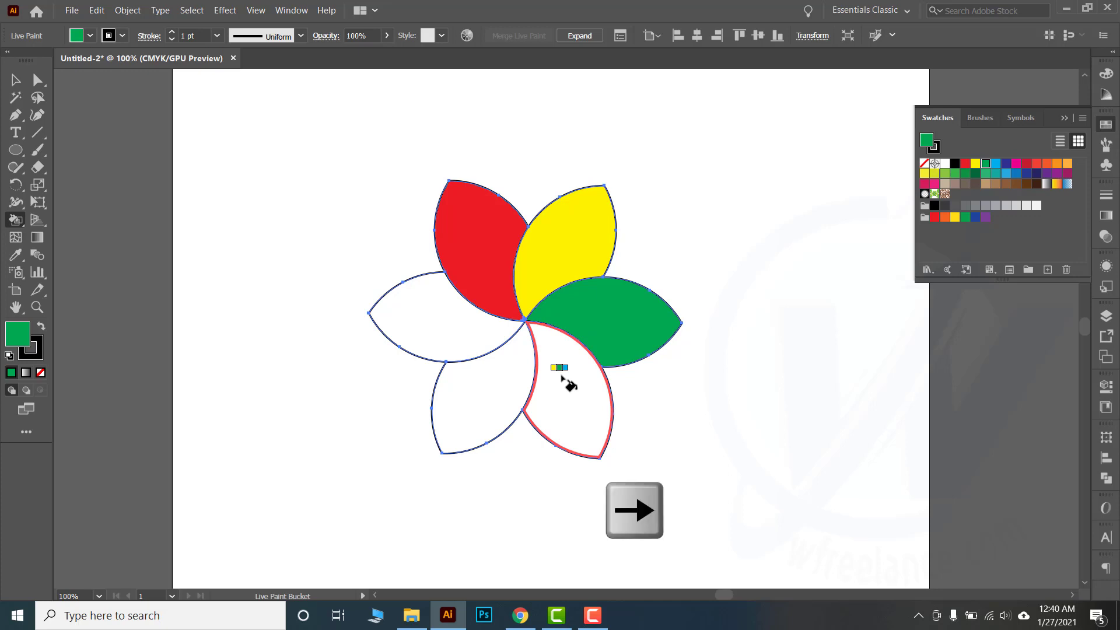
{"action": "left_click", "coordinate": [562, 377]}
{"action": "key", "text": "Right"}
{"action": "left_click", "coordinate": [483, 381]}
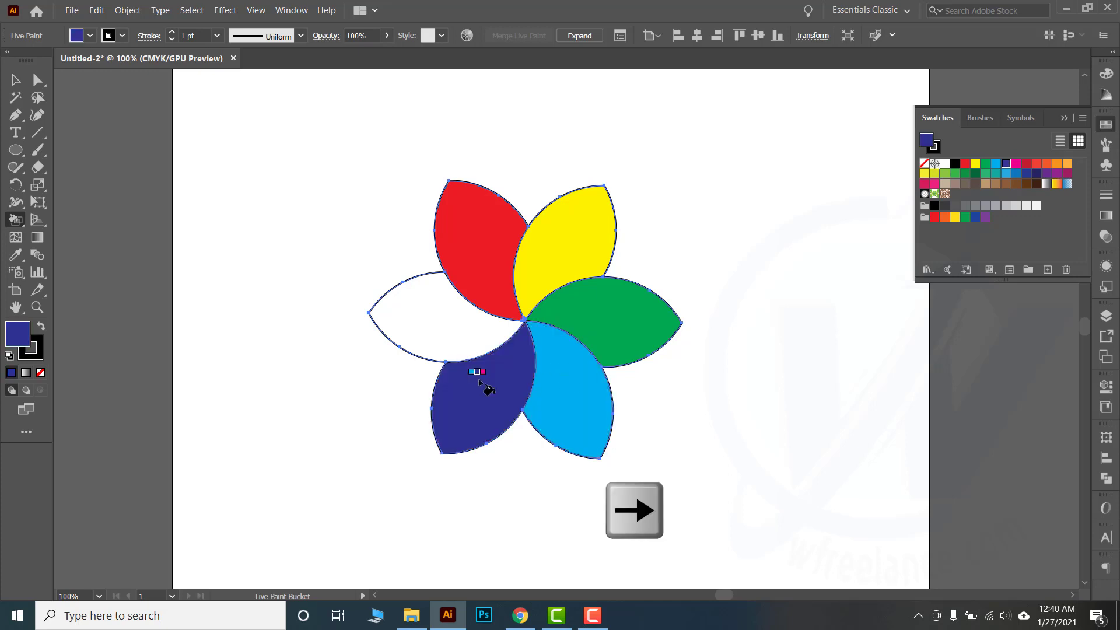
{"action": "key", "text": "Right"}
{"action": "left_click", "coordinate": [455, 333]}
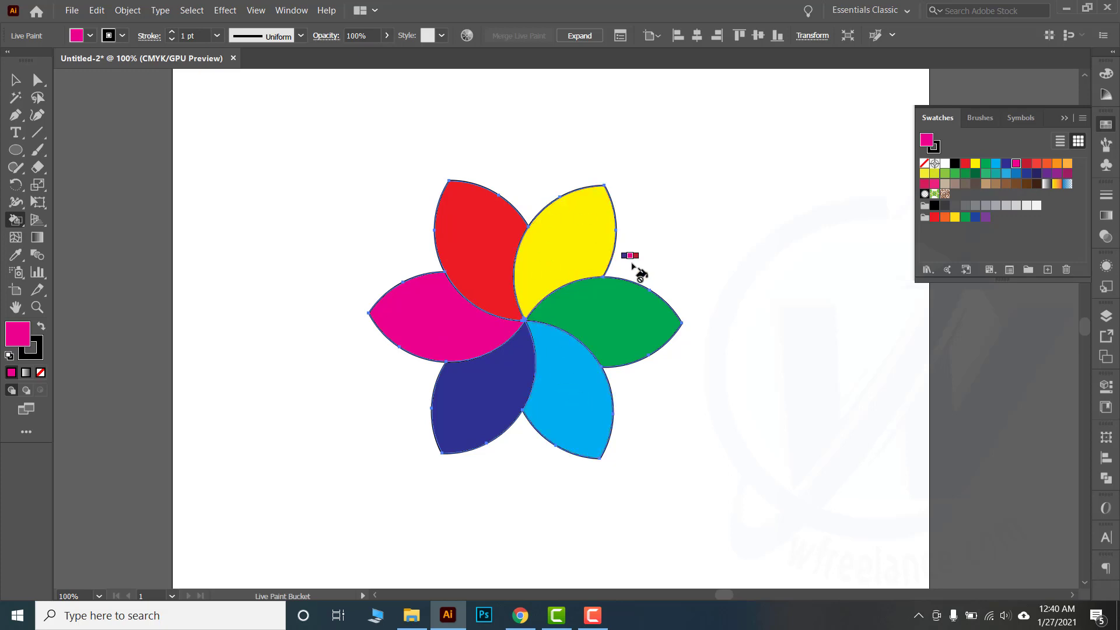
- Select the magenta, red and yellow petals one at a time with the Live Paint Selection tool
{"action": "left_click", "coordinate": [16, 220]}
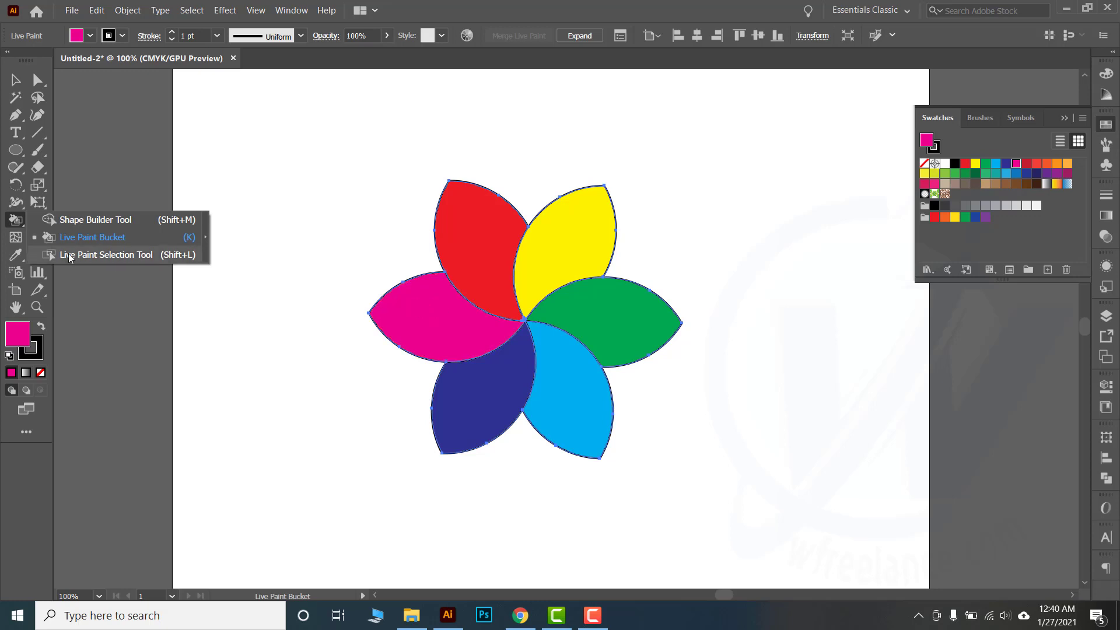
{"action": "left_click", "coordinate": [97, 256]}
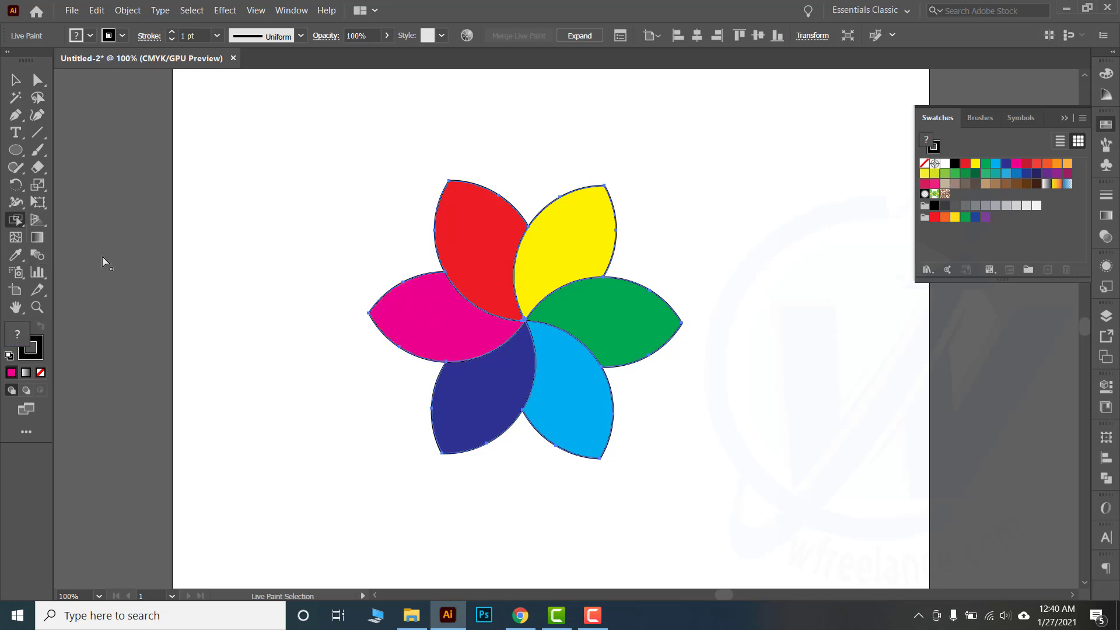
{"action": "left_click", "coordinate": [425, 316]}
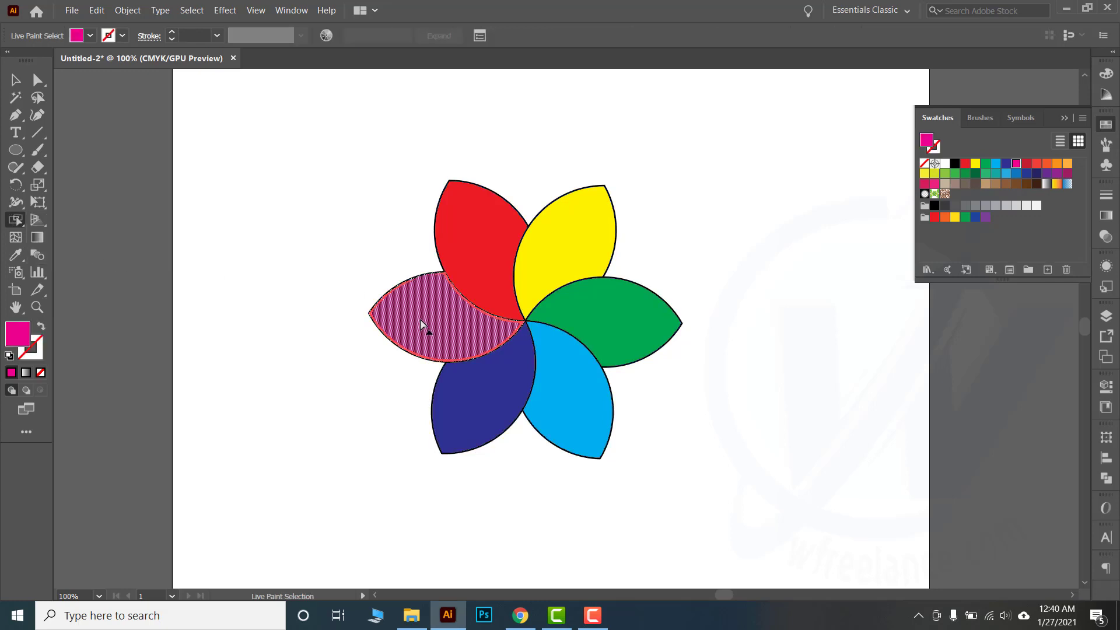
{"action": "left_click", "coordinate": [488, 261]}
{"action": "left_click", "coordinate": [593, 244]}
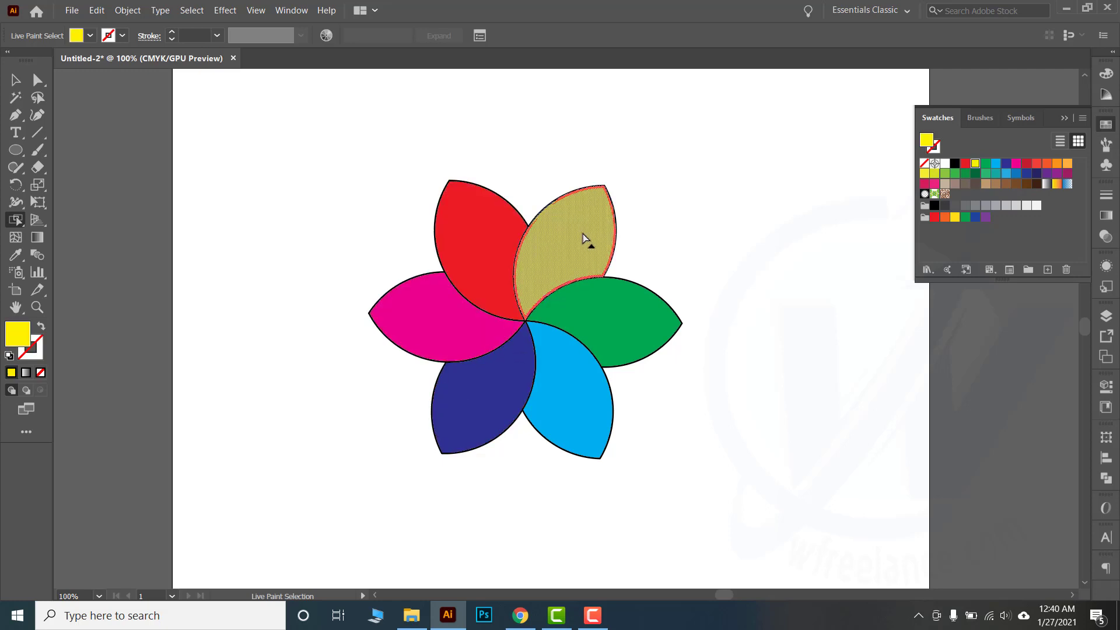
- Delete the fills of the yellow and dark blue petals with the Live Paint Selection tool
{"action": "left_click", "coordinate": [707, 169]}
{"action": "left_click", "coordinate": [572, 244]}
{"action": "key", "text": "Delete"}
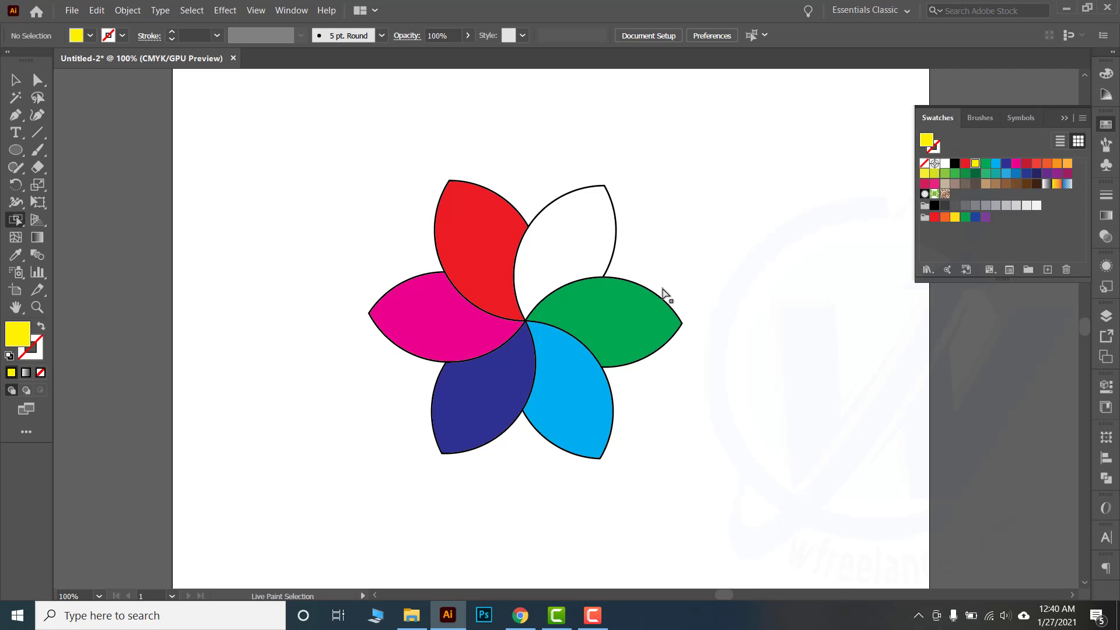
{"action": "left_click", "coordinate": [479, 401]}
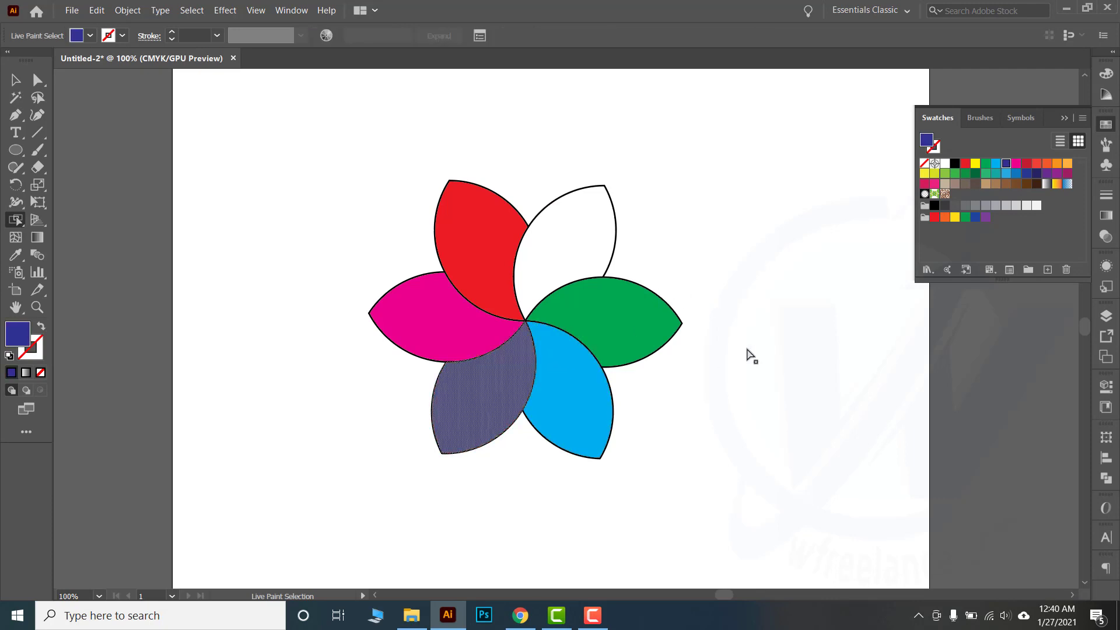
{"action": "key", "text": "Delete"}
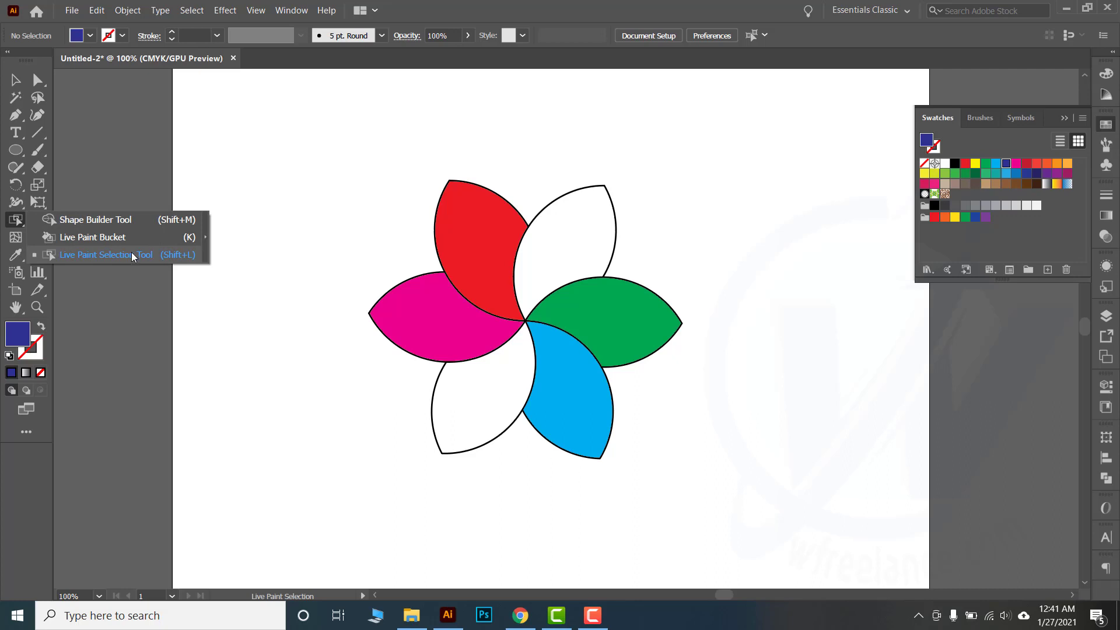
- Select the whole flower and try the Shape Builder tool on the emptied lower-left petal
{"action": "left_click", "coordinate": [86, 219]}
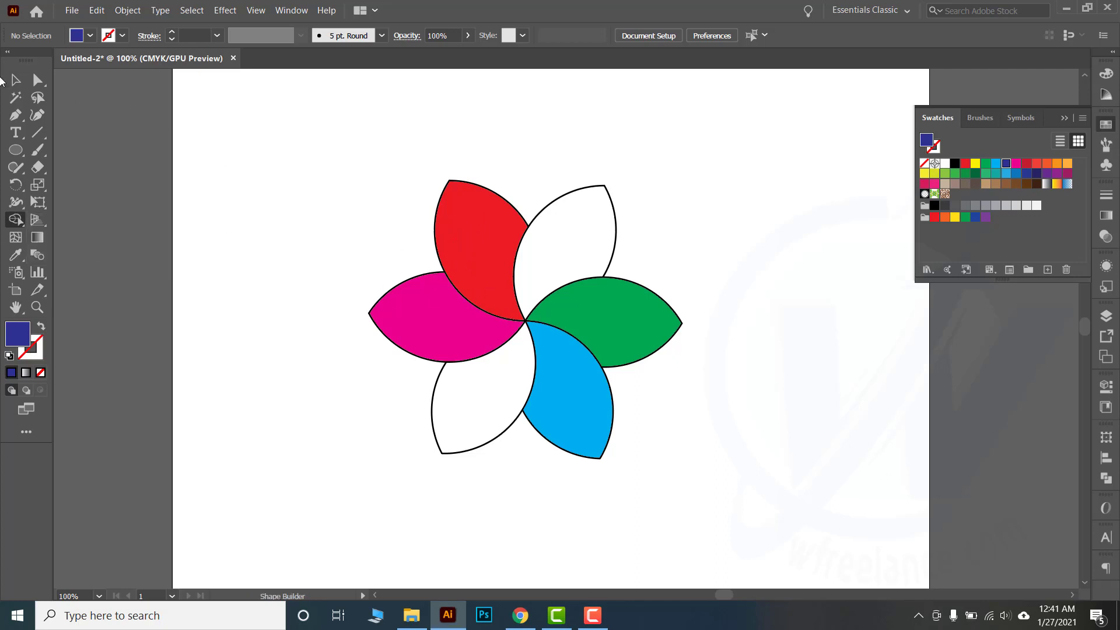
{"action": "key", "text": "v"}
{"action": "key", "text": "ctrl+a"}
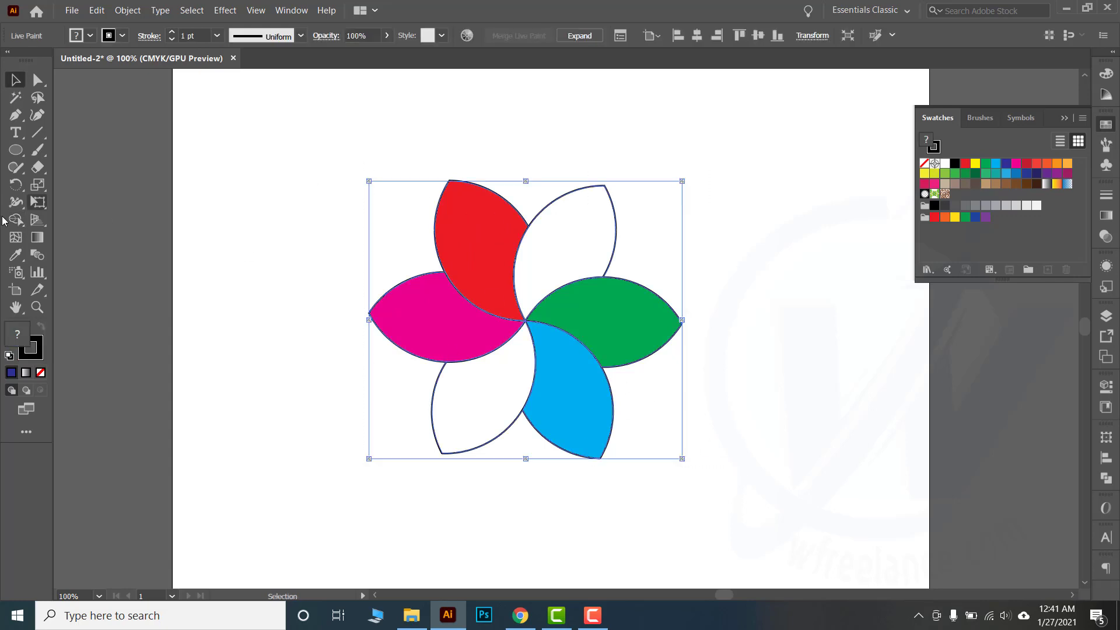
{"action": "left_click_drag", "start_coordinate": [15, 220], "coordinate": [83, 244]}
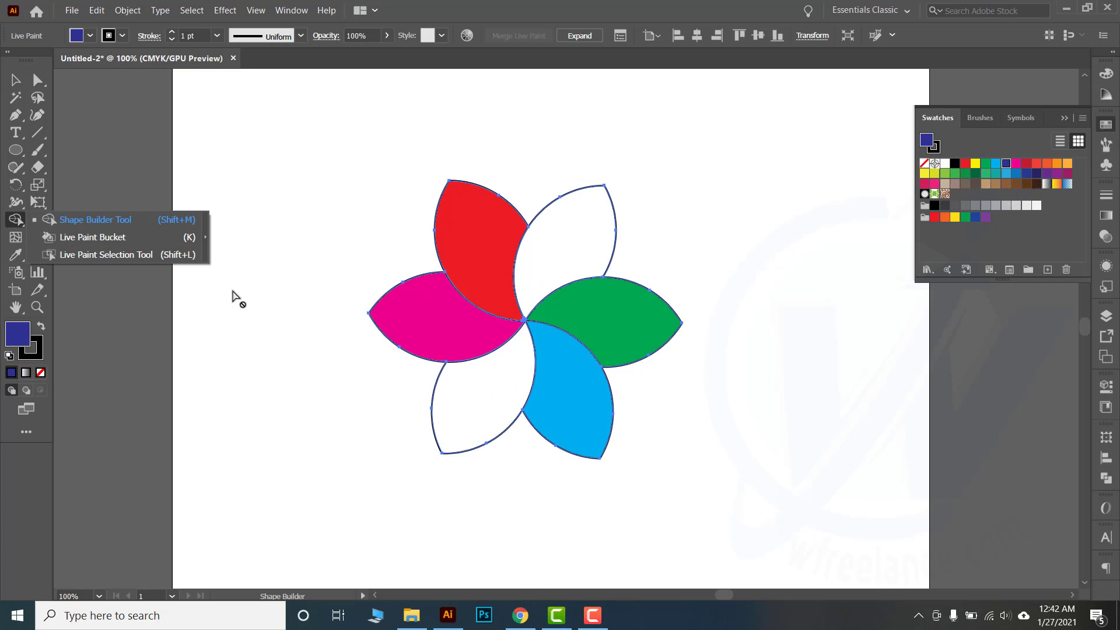
{"action": "left_click", "coordinate": [468, 378]}
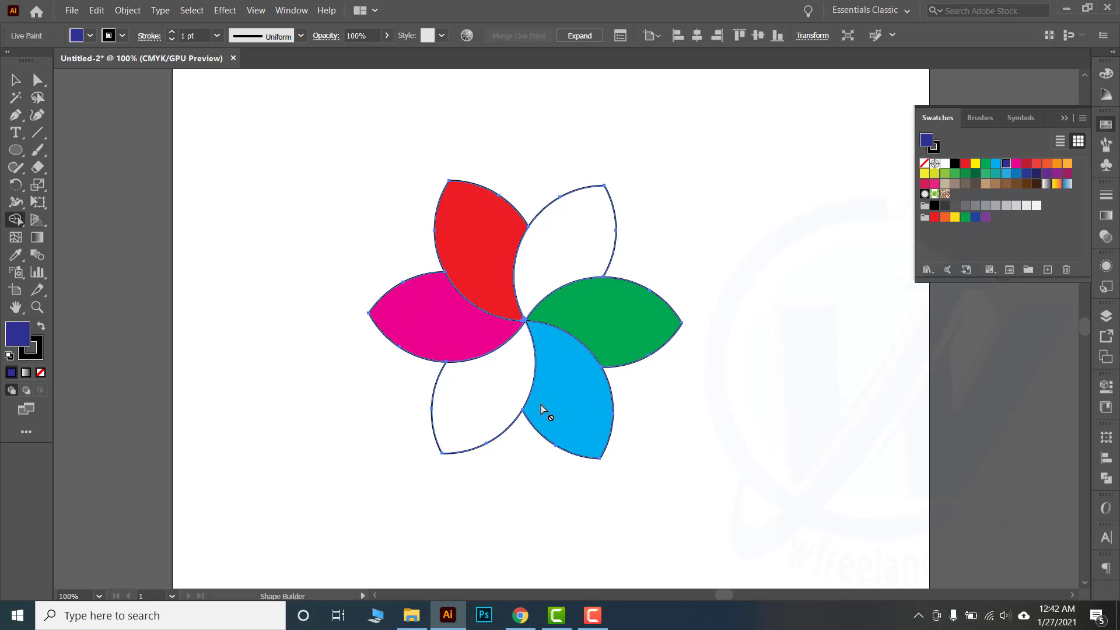
{"action": "left_click", "coordinate": [15, 218]}
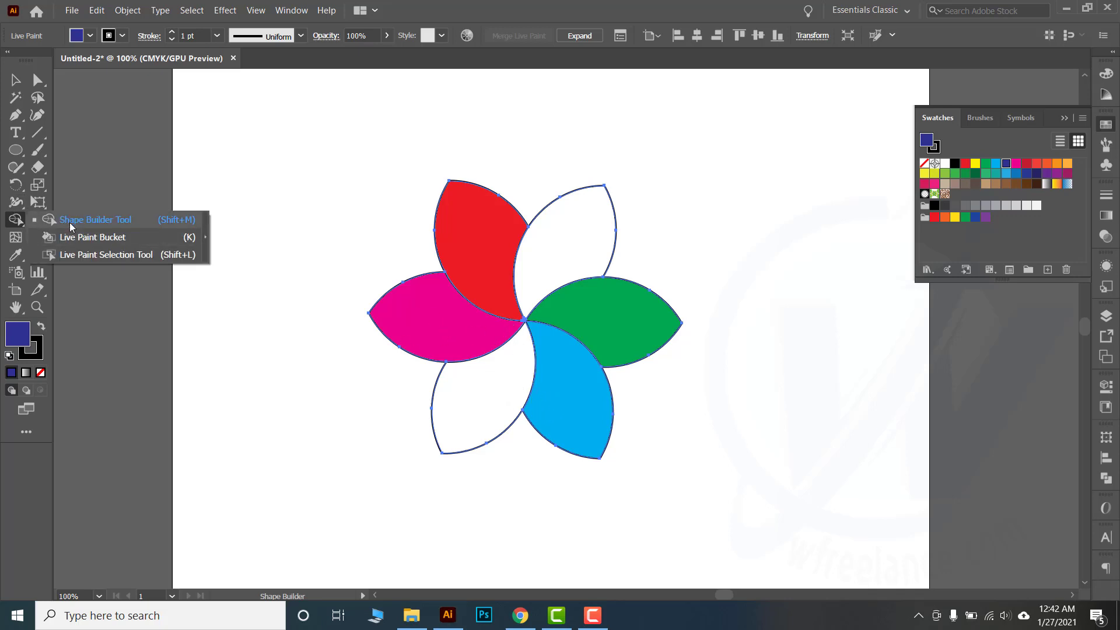
{"action": "left_click", "coordinate": [15, 220]}
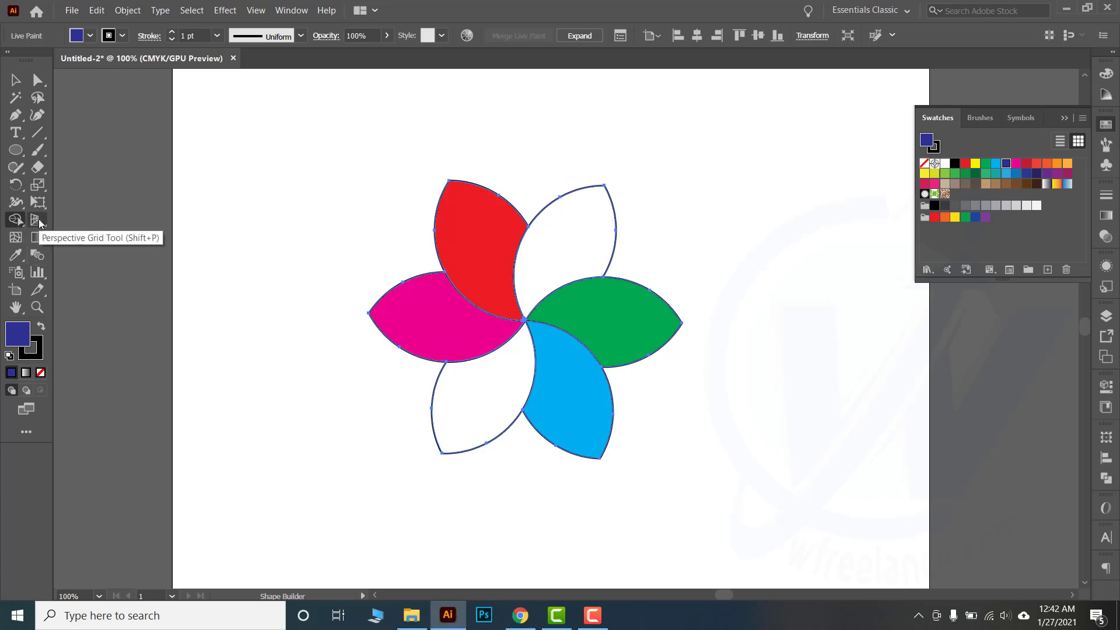
- With the Perspective Grid tool active, close the flower document and create a new A4 document in portrait orientation
{"action": "left_click", "coordinate": [39, 221]}
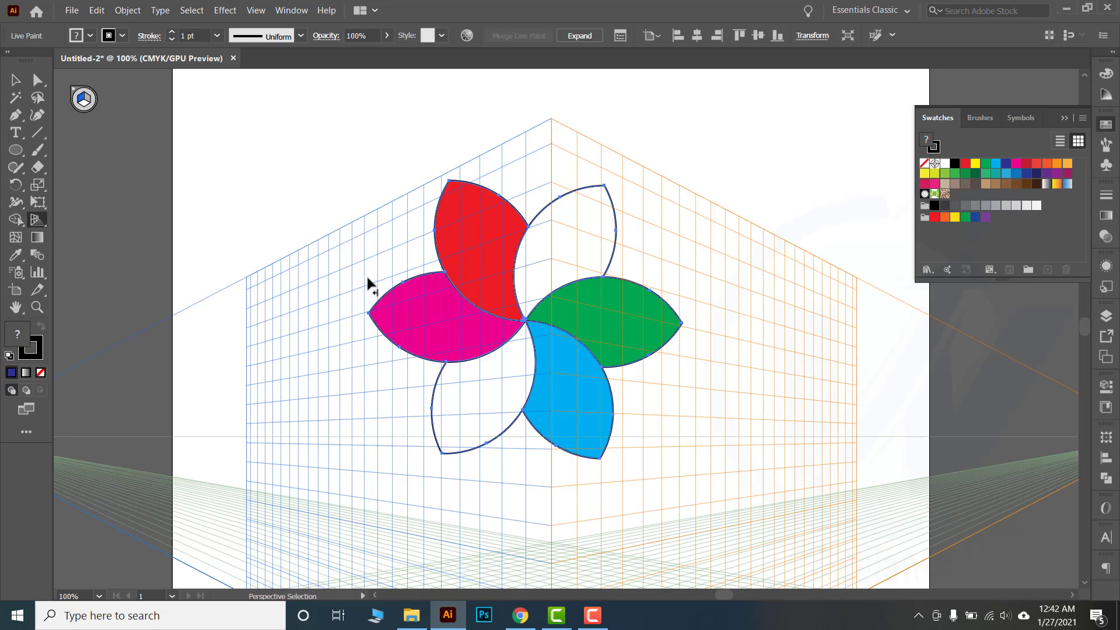
{"action": "key", "text": "ctrl+w"}
{"action": "left_click", "coordinate": [637, 327]}
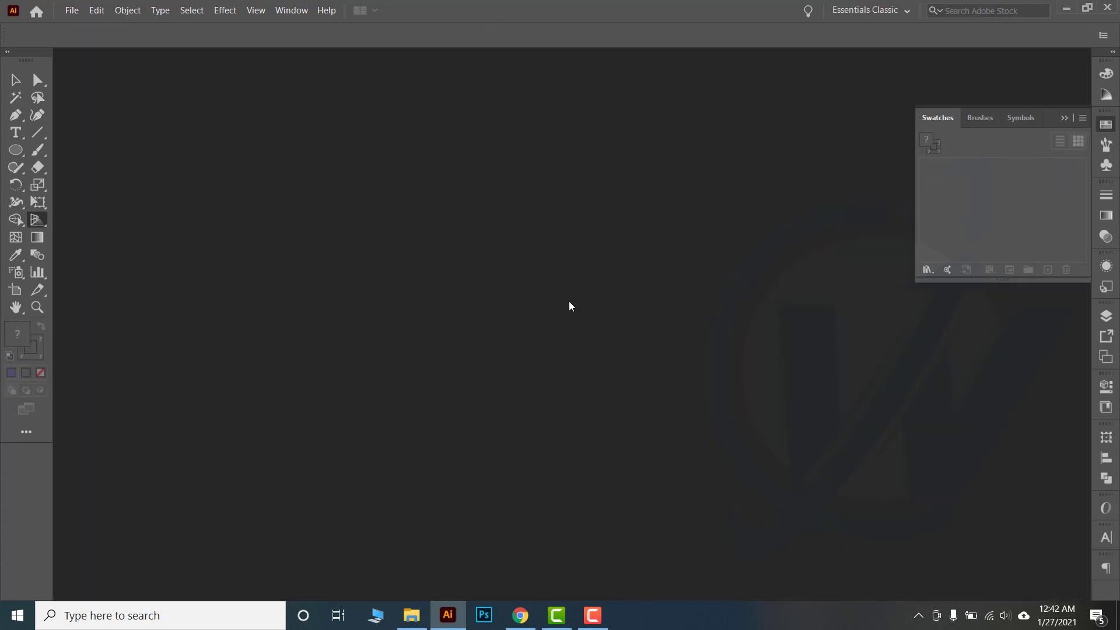
{"action": "key", "text": "ctrl+n"}
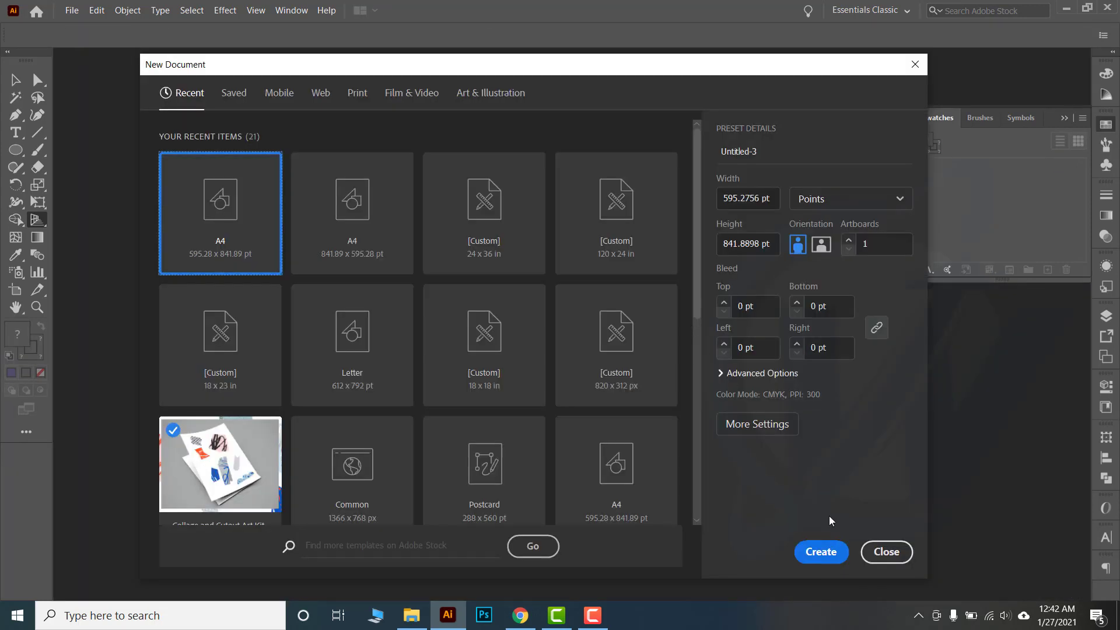
{"action": "left_click", "coordinate": [820, 556]}
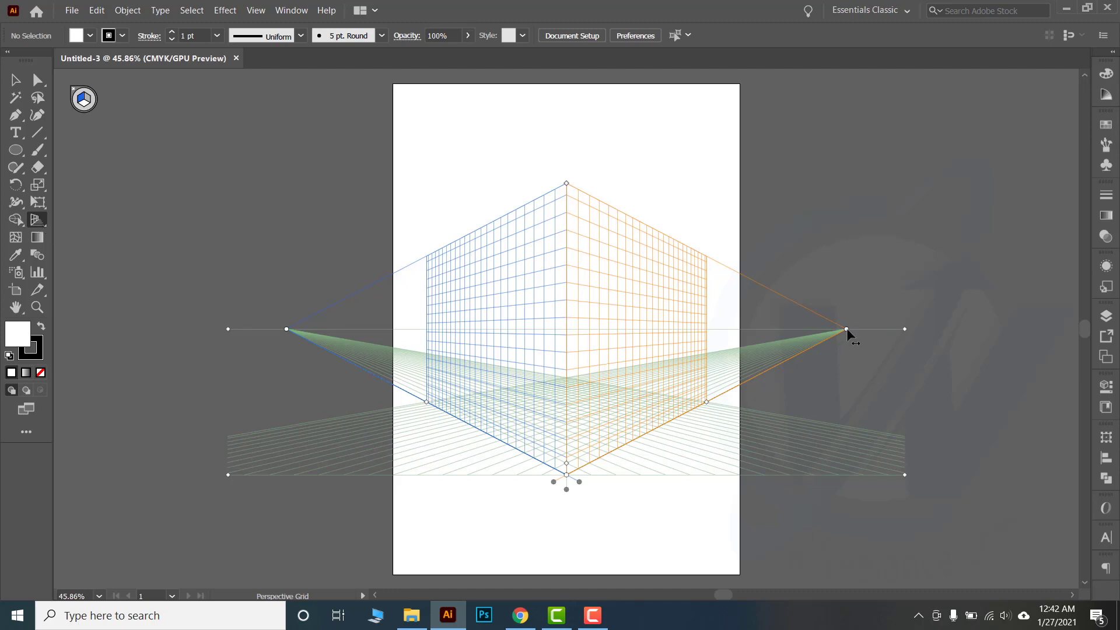
- Lower the perspective grid's horizon by moving the right vanishing point down, and slightly reduce the grid's height
{"action": "left_click_drag", "start_coordinate": [847, 330], "coordinate": [882, 402]}
{"action": "mouse_move", "coordinate": [567, 183]}
{"action": "left_mouse_down"}
{"action": "mouse_move", "coordinate": [573, 295]}
{"action": "mouse_move", "coordinate": [567, 190]}
{"action": "left_mouse_up"}
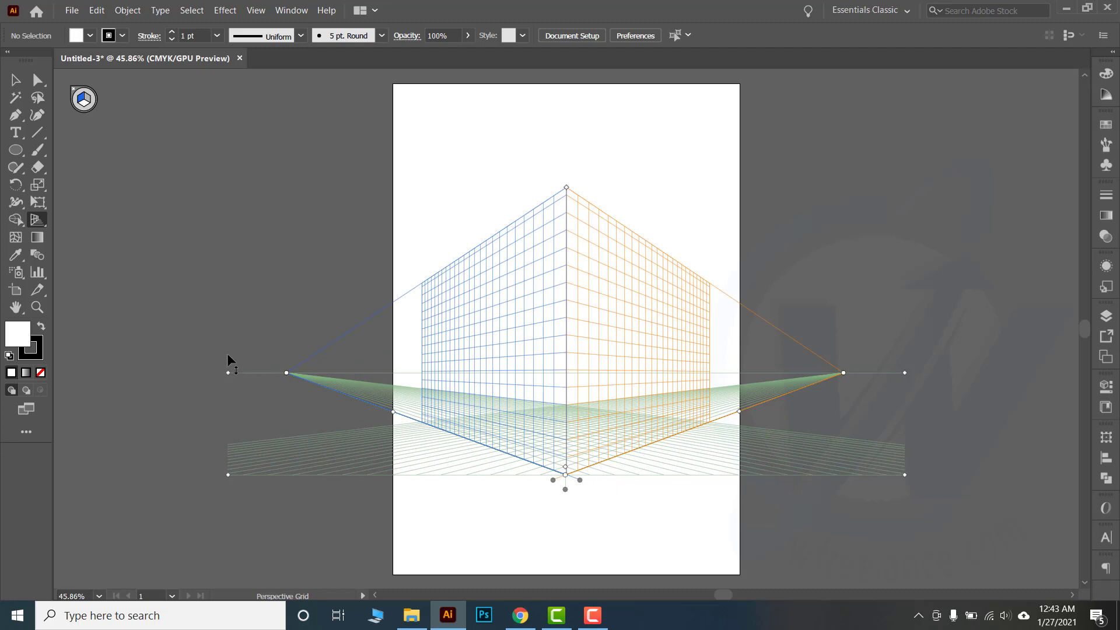
- Try raising the horizon line and sharply reducing the perspective grid's height, and undo both changes
{"action": "left_click_drag", "start_coordinate": [228, 356], "coordinate": [228, 261]}
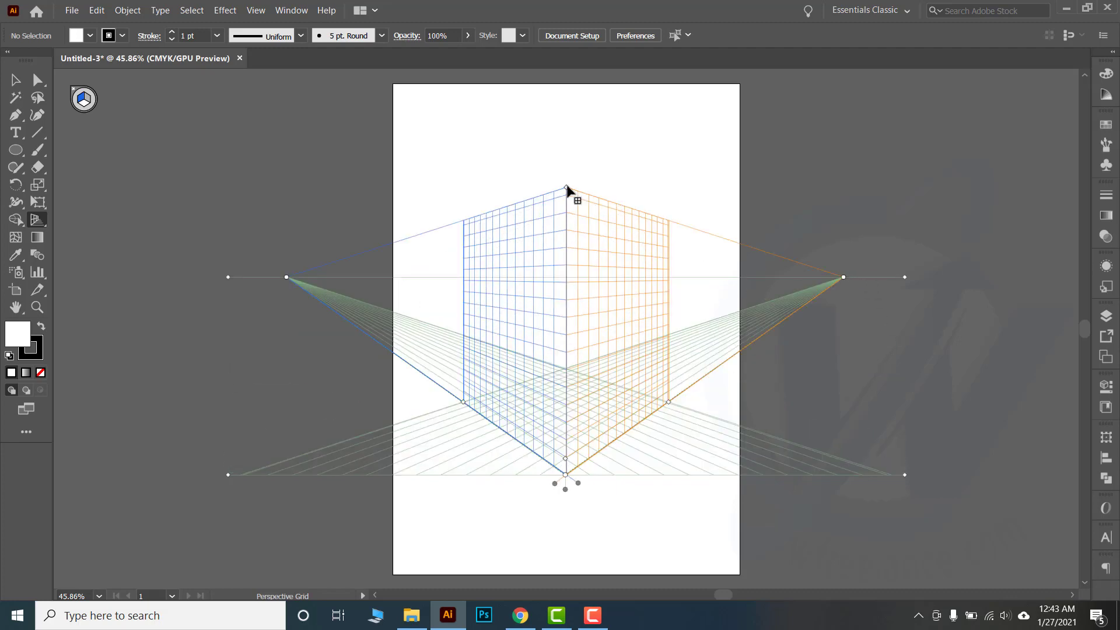
{"action": "left_click_drag", "start_coordinate": [566, 187], "coordinate": [566, 369]}
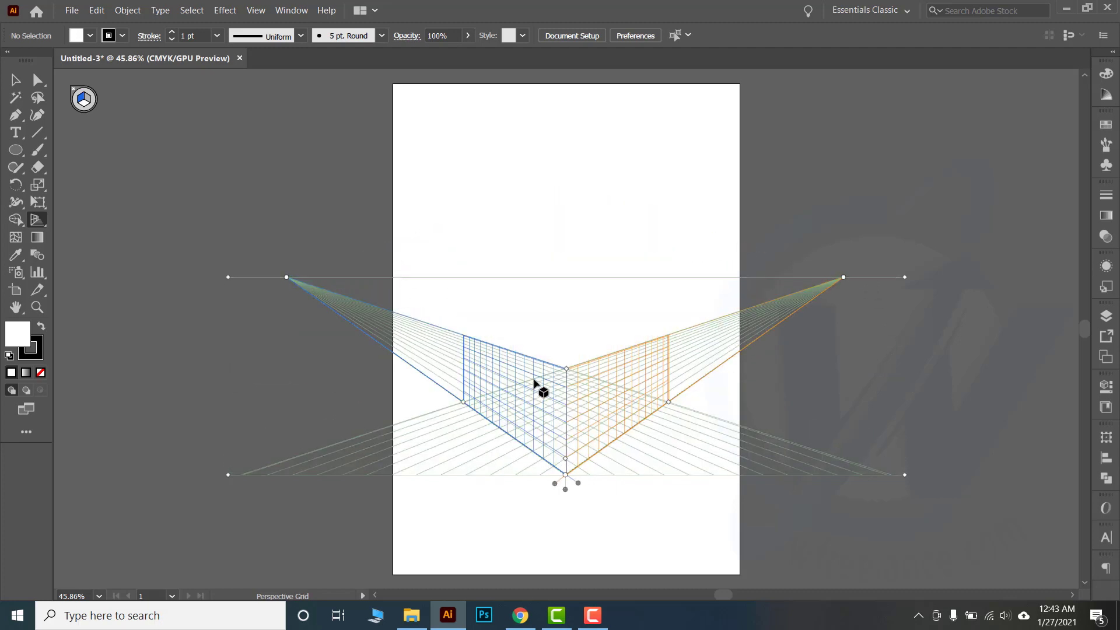
{"action": "key", "text": "ctrl+z"}
{"action": "key", "text": "ctrl+z"}
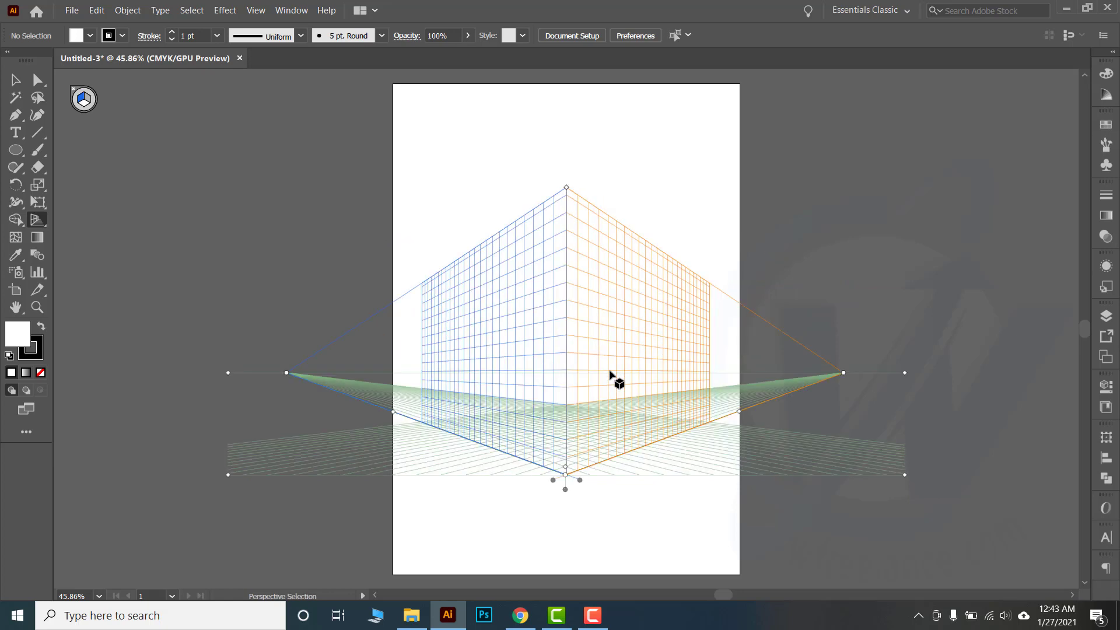
{"action": "key", "text": "v"}
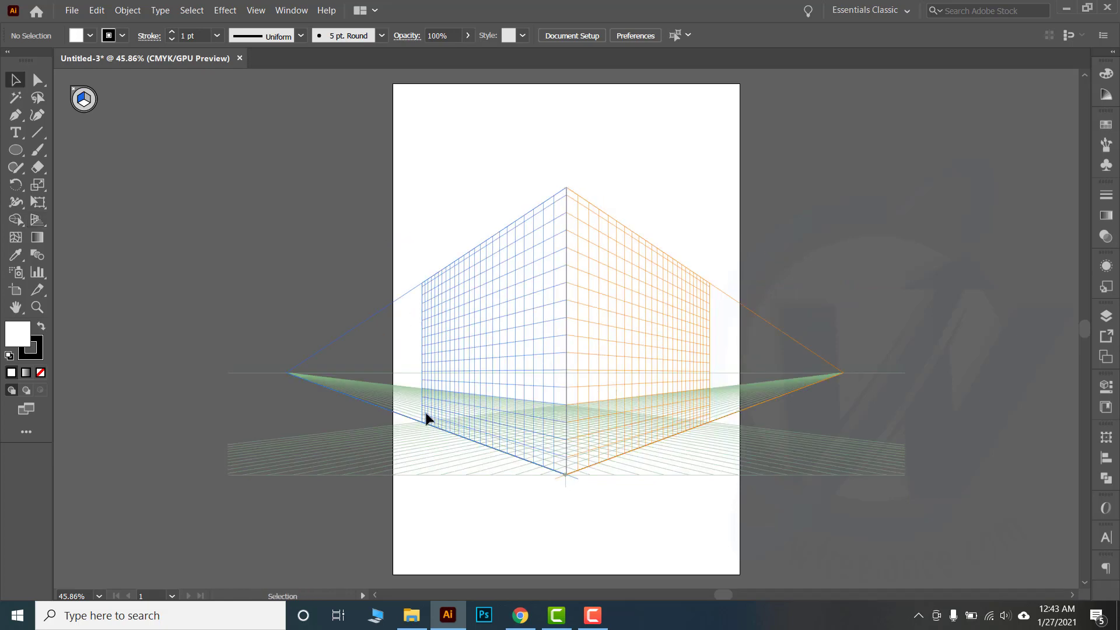
{"action": "left_click", "coordinate": [38, 220]}
{"action": "key", "text": "v"}
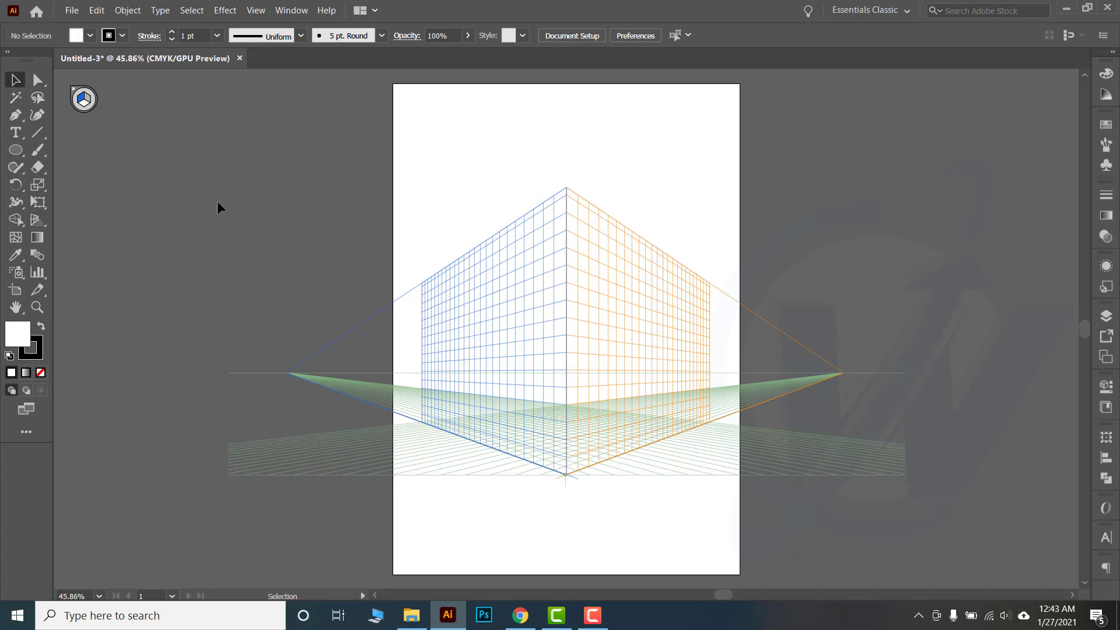
{"action": "key", "text": "ctrl"}
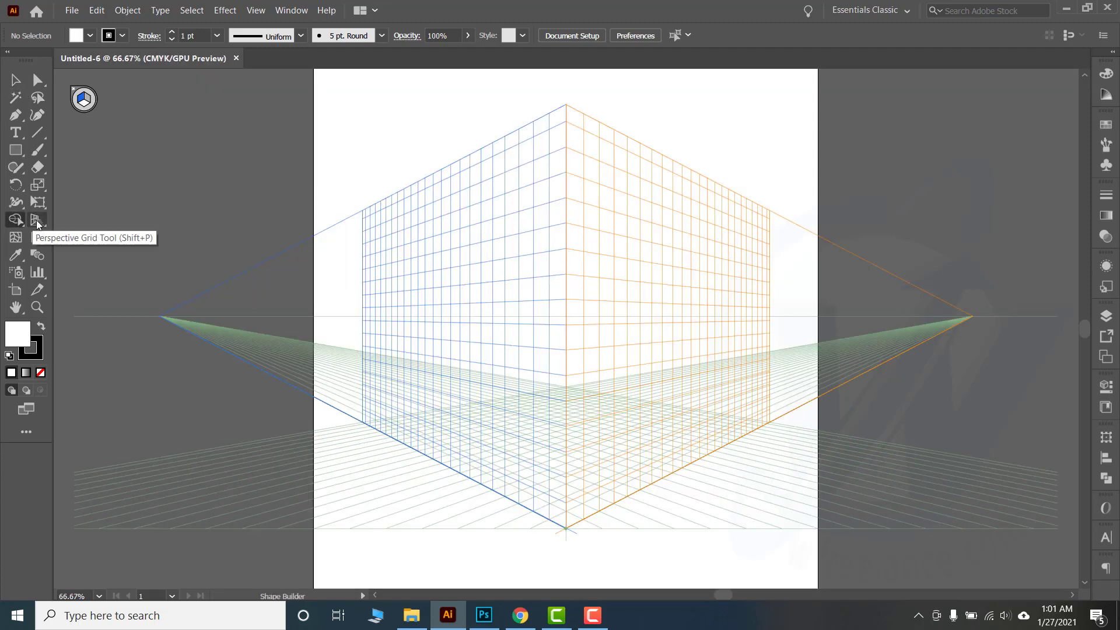
- Alternate between the Perspective Grid tool and the Perspective Selection tool in the larger grid document
{"action": "left_click", "coordinate": [36, 220]}
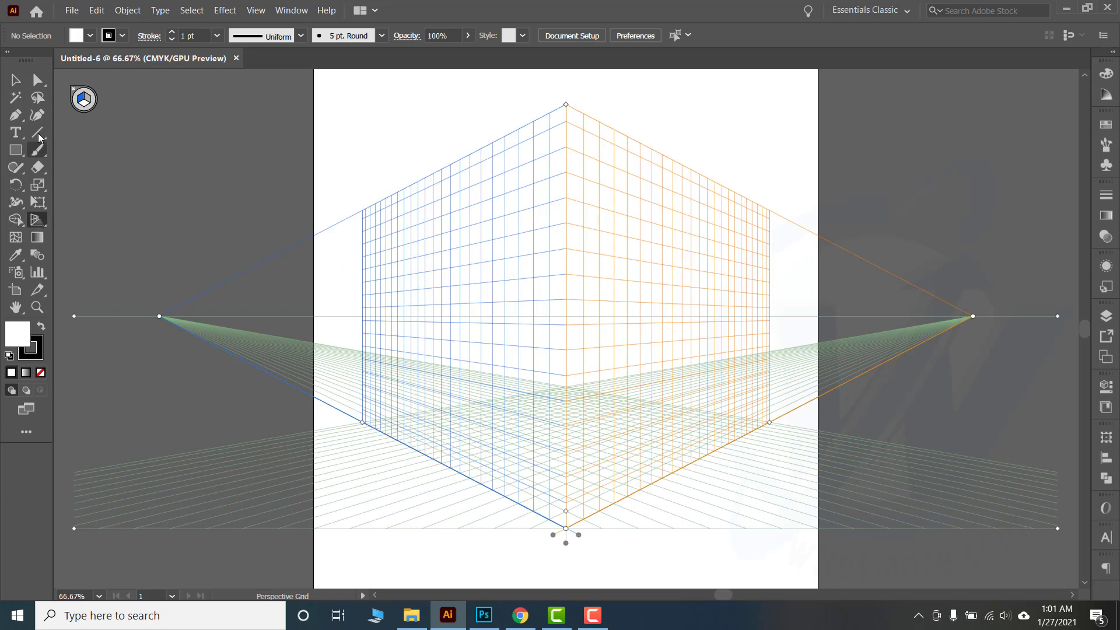
{"action": "key", "text": "shift+v"}
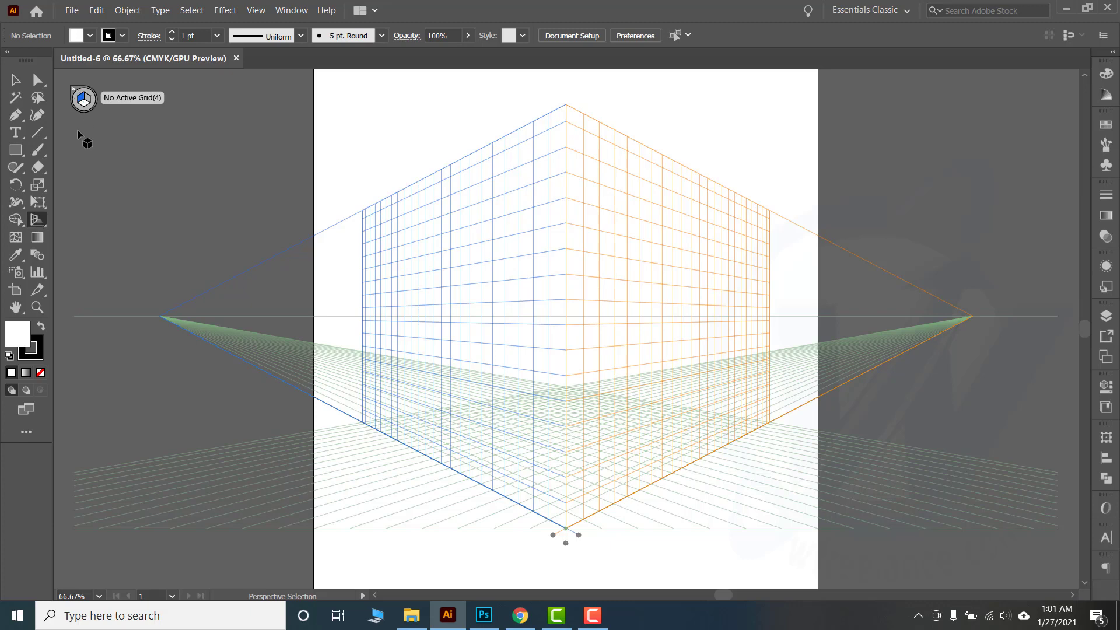
{"action": "key", "text": "shift+p"}
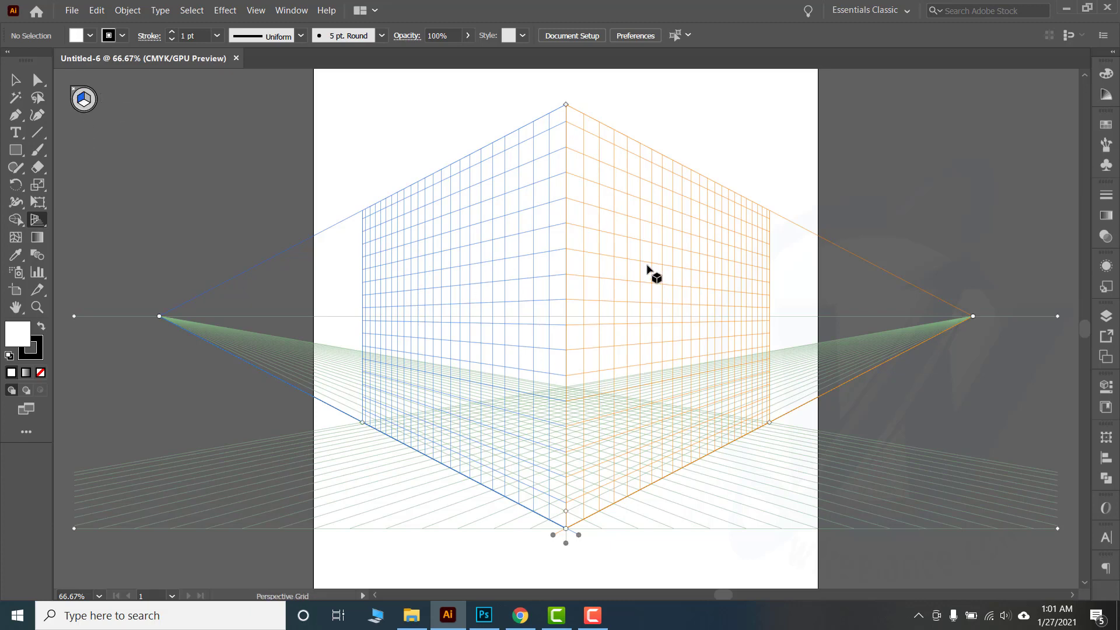
{"action": "key", "text": "shift+v"}
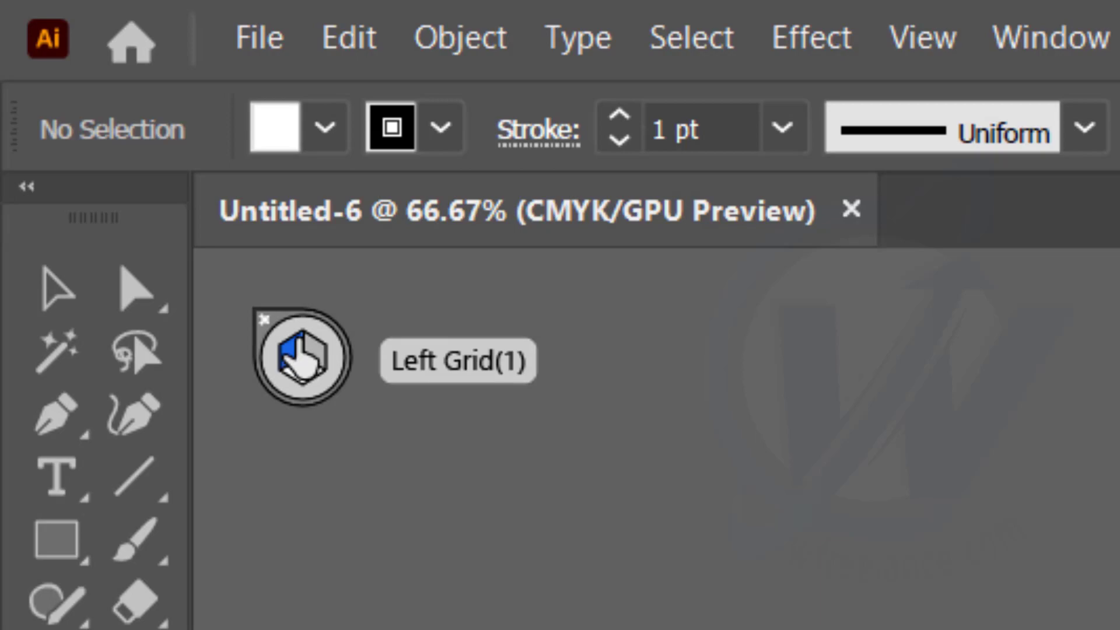
- Draw a rectangle 500 pt high on the left grid plane from the top of the centre edge, and undo it
{"action": "left_click", "coordinate": [58, 540]}
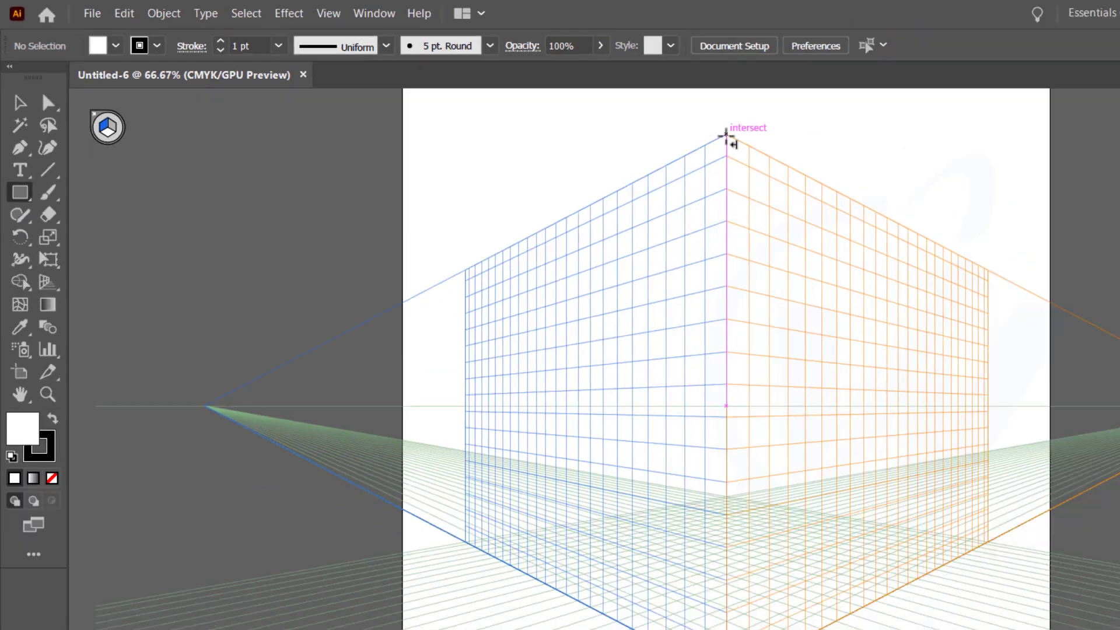
{"action": "left_click_drag", "start_coordinate": [727, 137], "coordinate": [562, 591]}
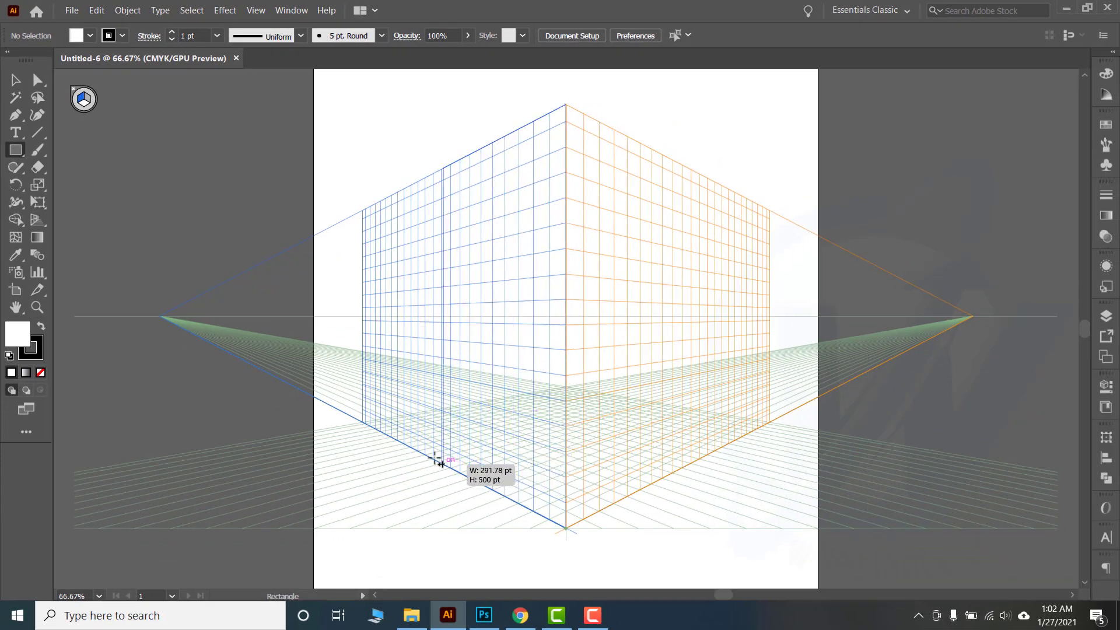
{"action": "left_click_drag", "start_coordinate": [434, 459], "coordinate": [433, 459]}
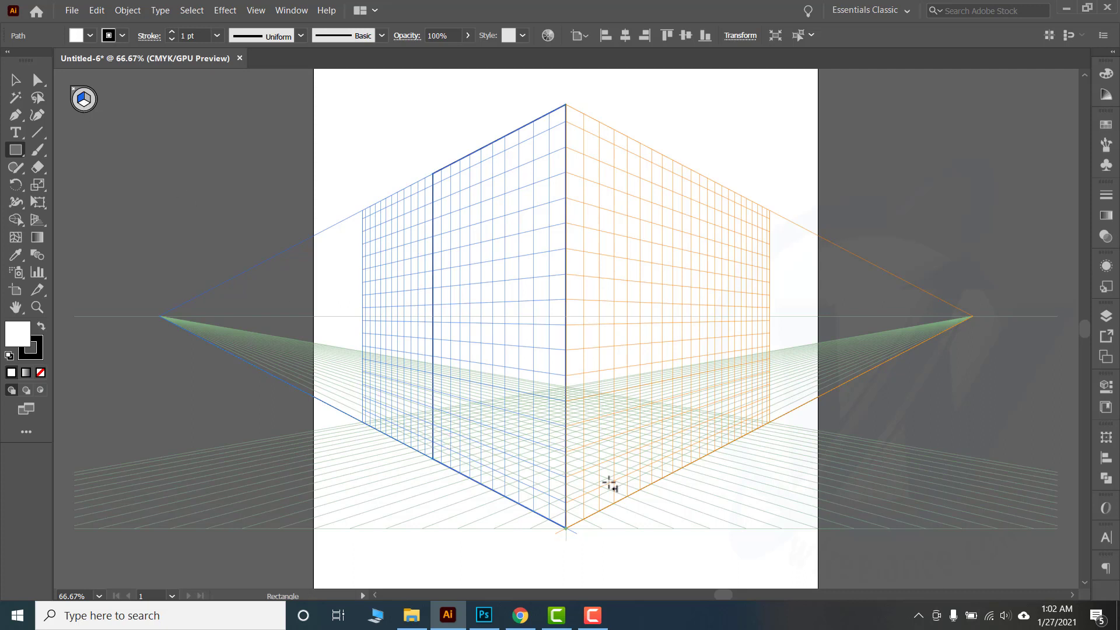
{"action": "key", "text": "ctrl+z"}
{"action": "left_click", "coordinate": [16, 80]}
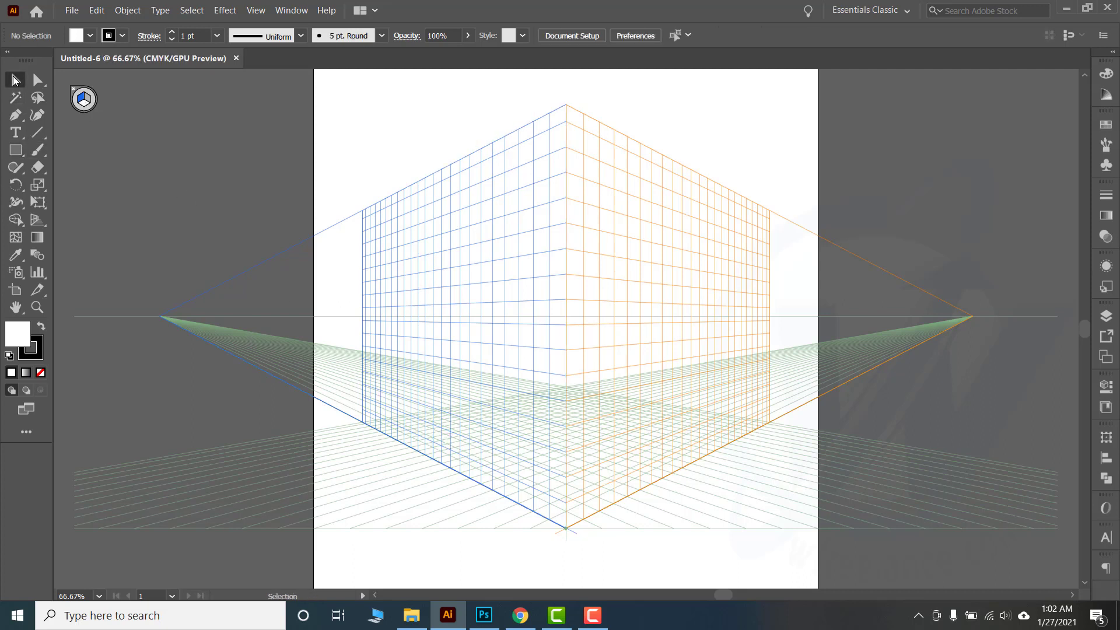
- Reduce the perspective grid's height by lowering the top of its centre edge to well below the horizon line
{"action": "left_click", "coordinate": [39, 220]}
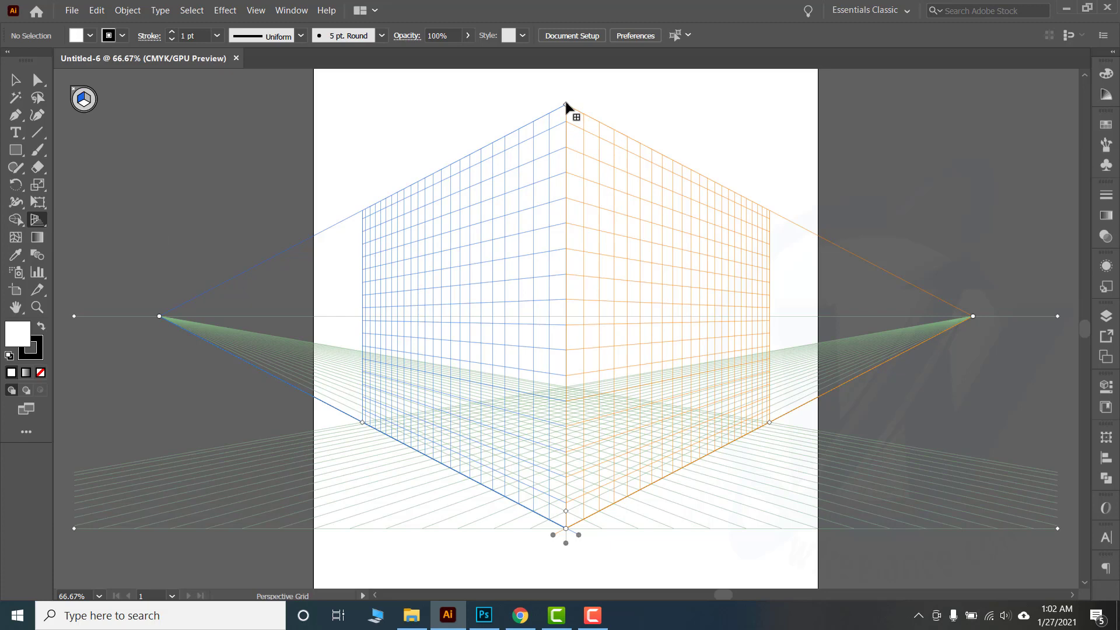
{"action": "left_click_drag", "start_coordinate": [566, 105], "coordinate": [567, 385]}
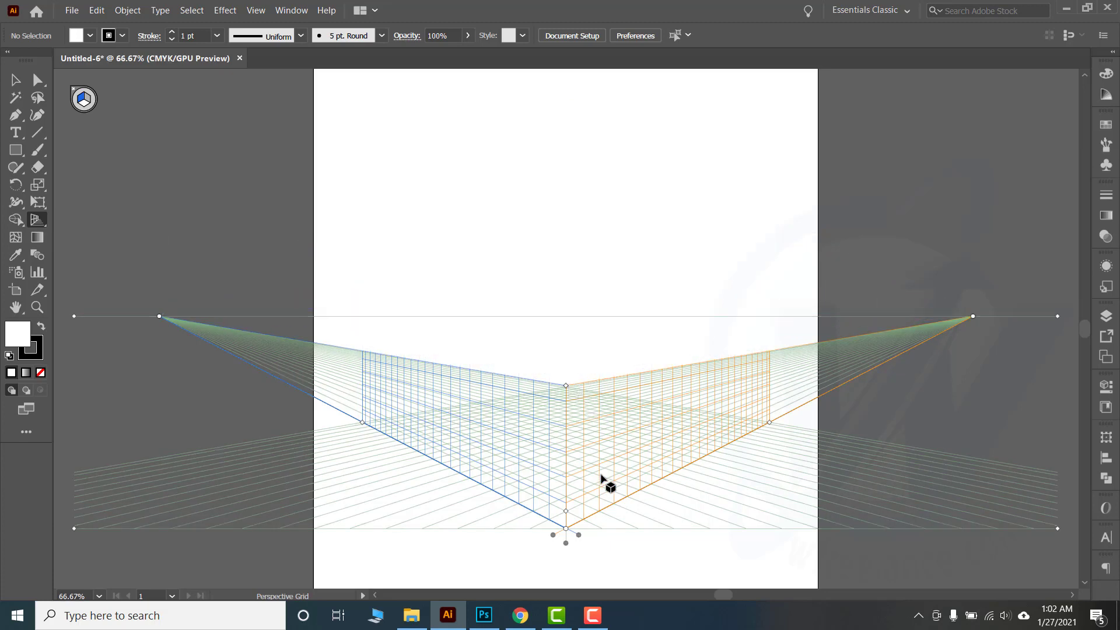
{"action": "left_click", "coordinate": [567, 408], "text": "ctrl"}
{"action": "left_click", "coordinate": [552, 329], "text": "ctrl"}
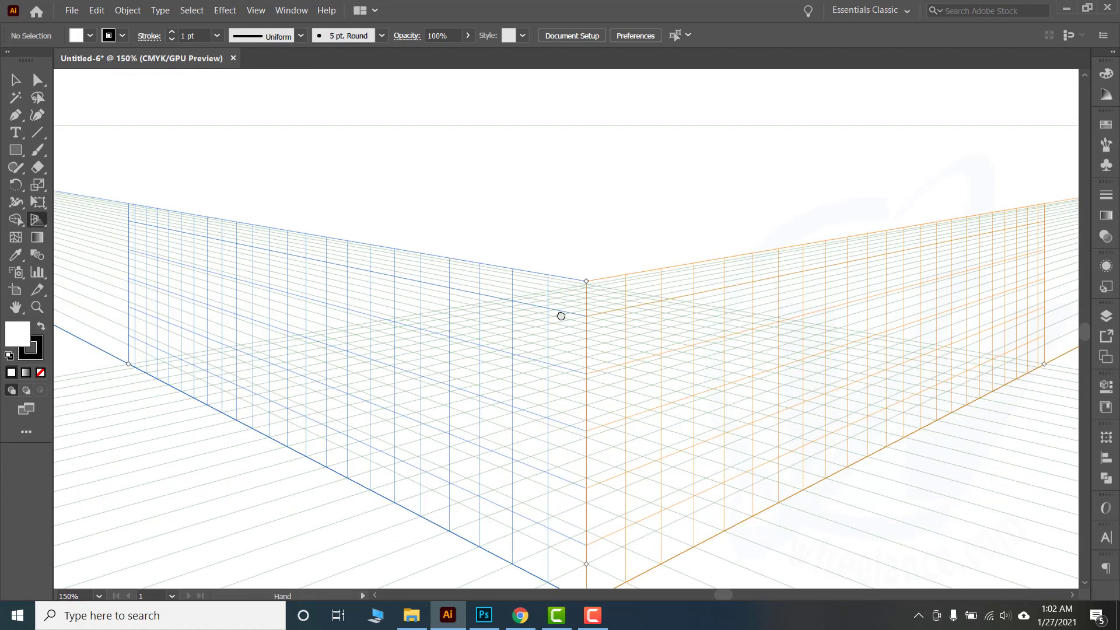
{"action": "left_click_drag", "start_coordinate": [603, 412], "coordinate": [555, 343]}
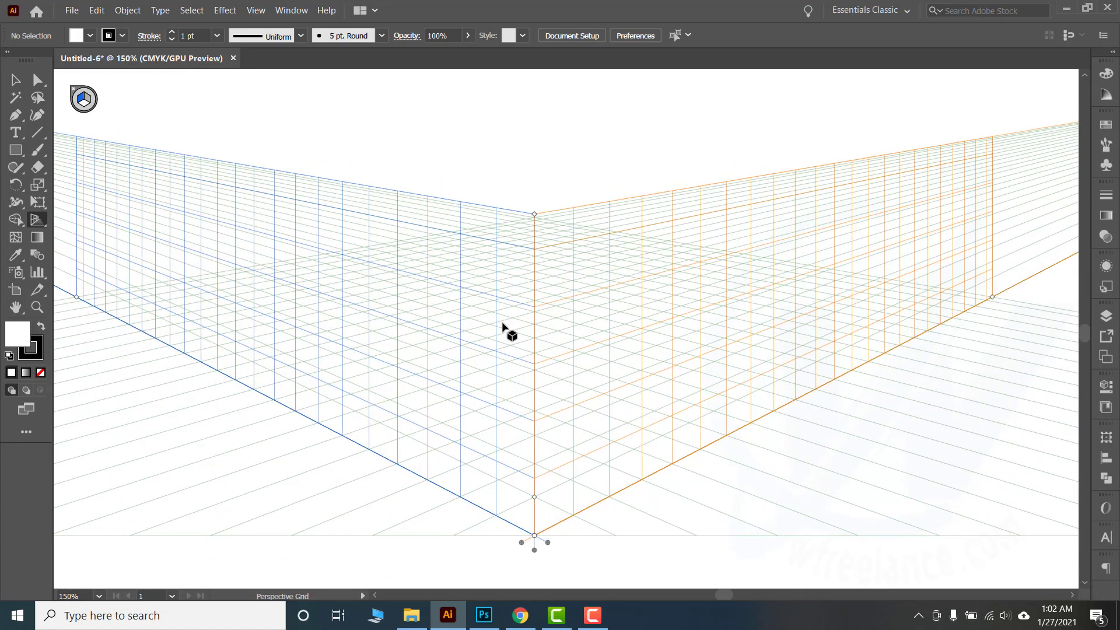
{"action": "scroll", "coordinate": [521, 286], "scroll_direction": "up", "scroll_amount": 1}
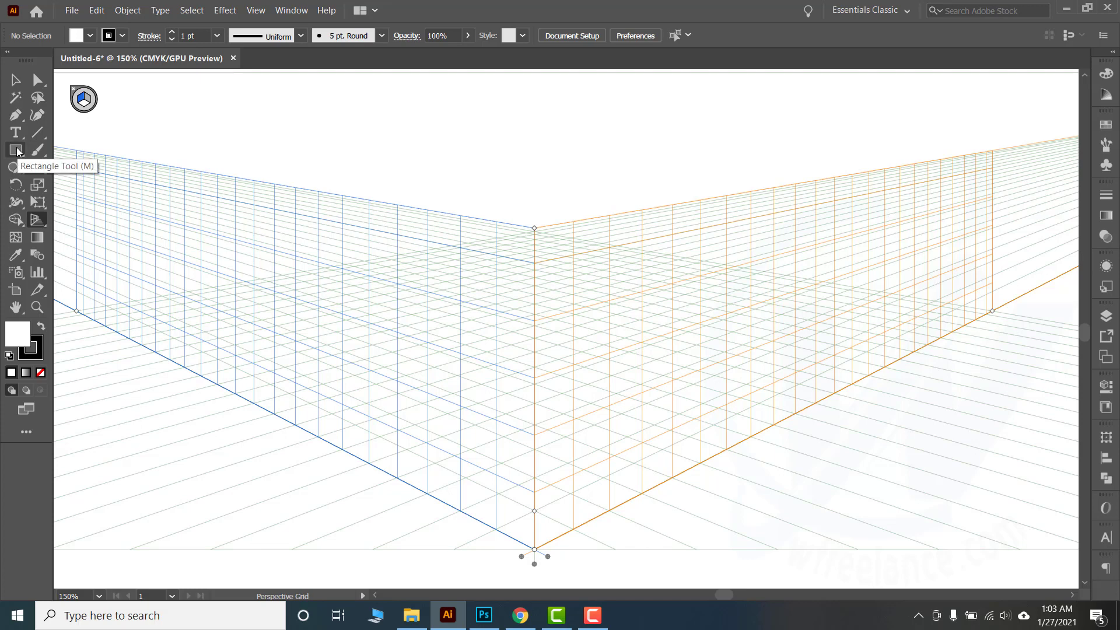
- Draw a rectangle on the left grid plane covering the centre edge's full height, and fill it black with no stroke
{"action": "left_click", "coordinate": [16, 150]}
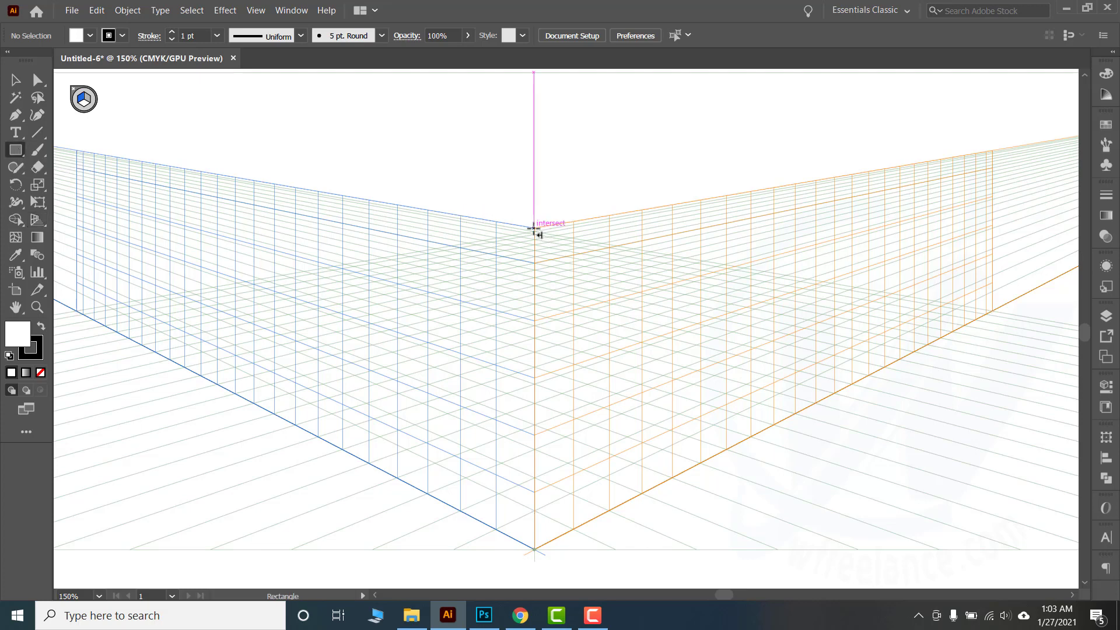
{"action": "mouse_move", "coordinate": [534, 228]}
{"action": "left_mouse_down"}
{"action": "mouse_move", "coordinate": [395, 365]}
{"action": "mouse_move", "coordinate": [369, 464]}
{"action": "left_mouse_up"}
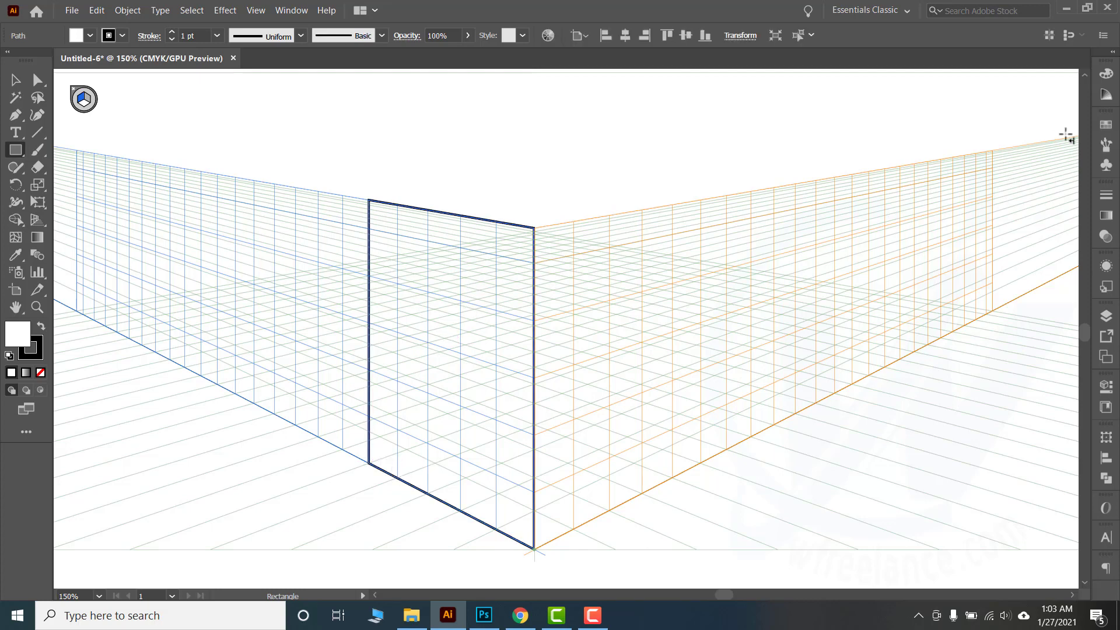
{"action": "left_click", "coordinate": [1106, 74]}
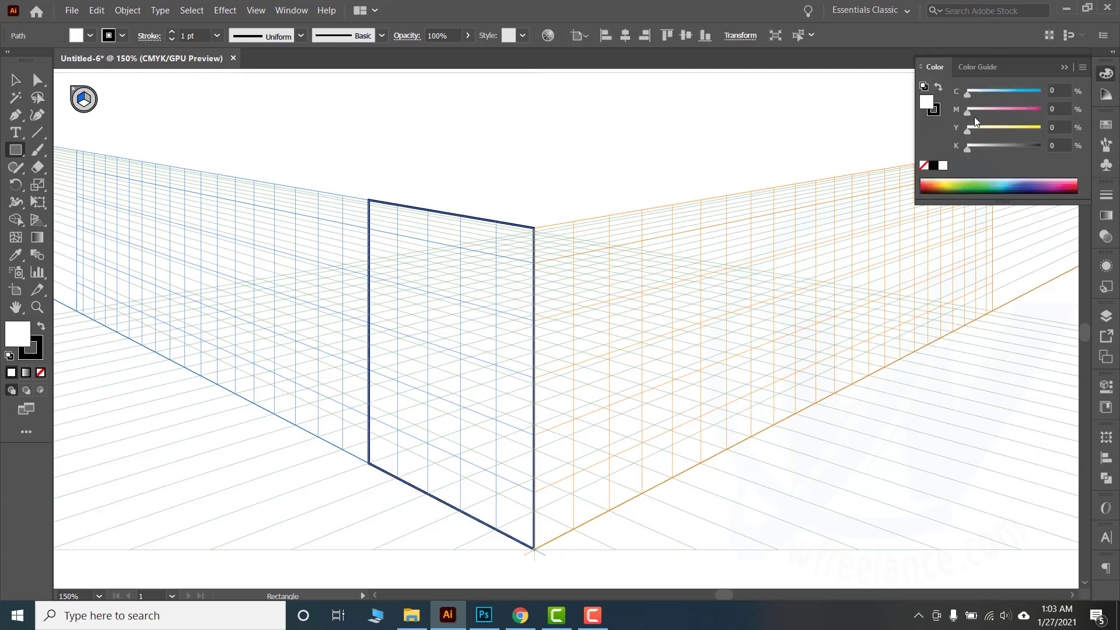
{"action": "left_click", "coordinate": [934, 166]}
{"action": "left_click", "coordinate": [939, 114]}
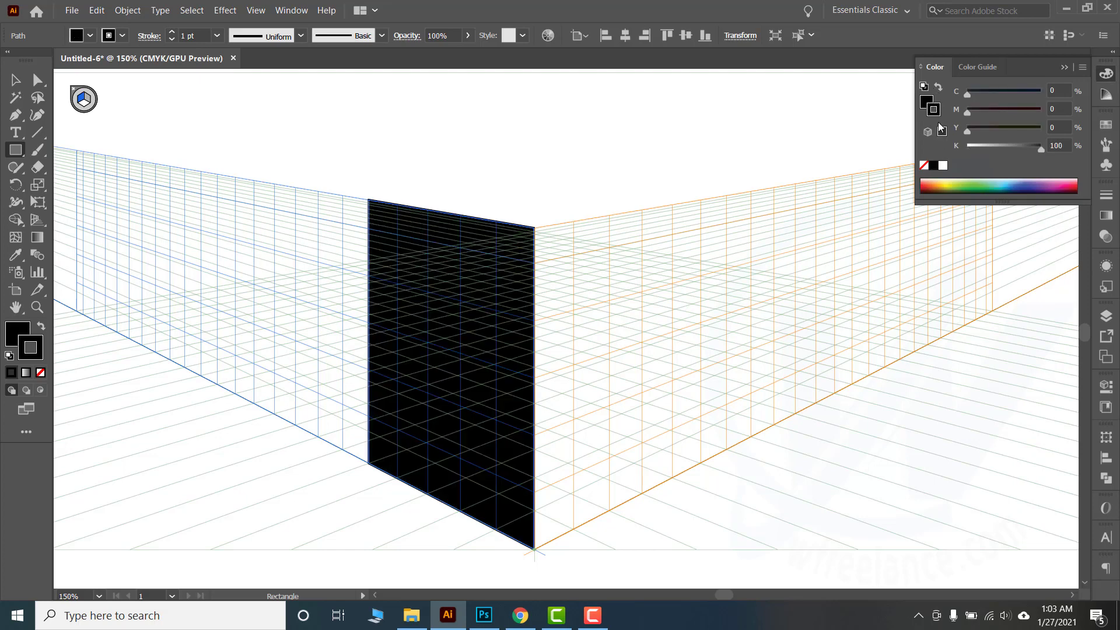
{"action": "left_click", "coordinate": [924, 166]}
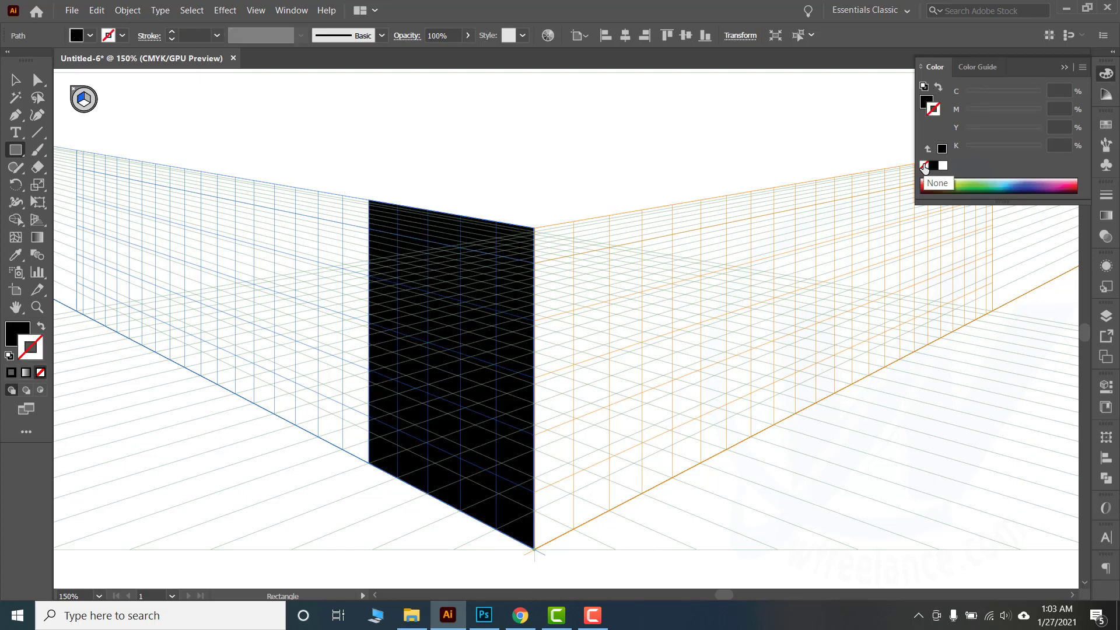
- Draw a narrower full-height black rectangle on the right grid plane, starting from the top of the centre edge
{"action": "left_click", "coordinate": [84, 102]}
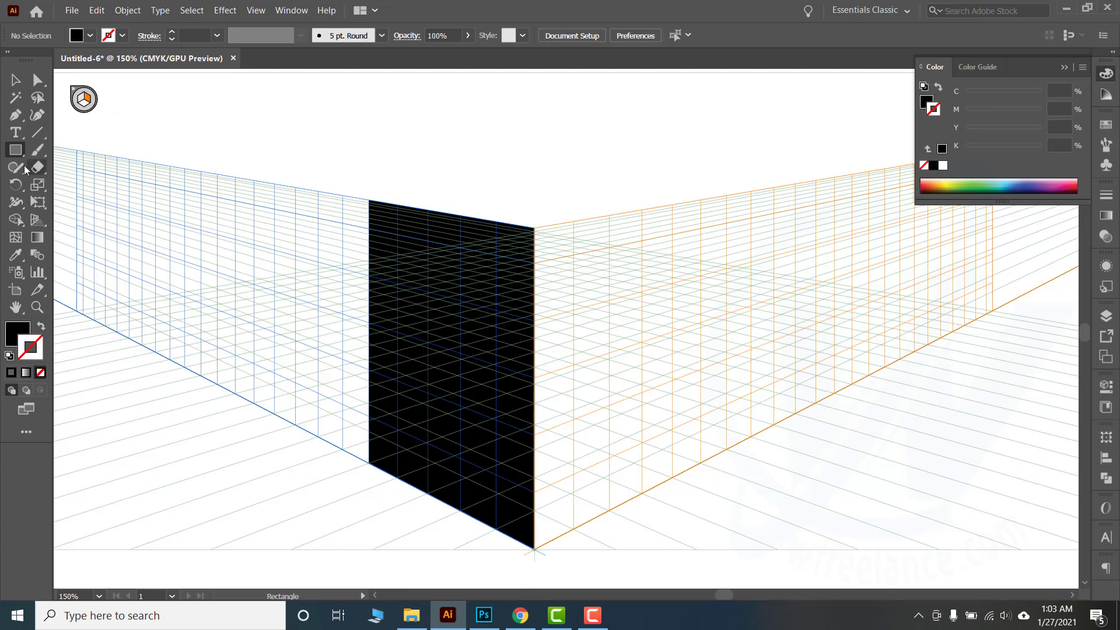
{"action": "left_click", "coordinate": [15, 150]}
{"action": "left_click_drag", "start_coordinate": [535, 228], "coordinate": [611, 510]}
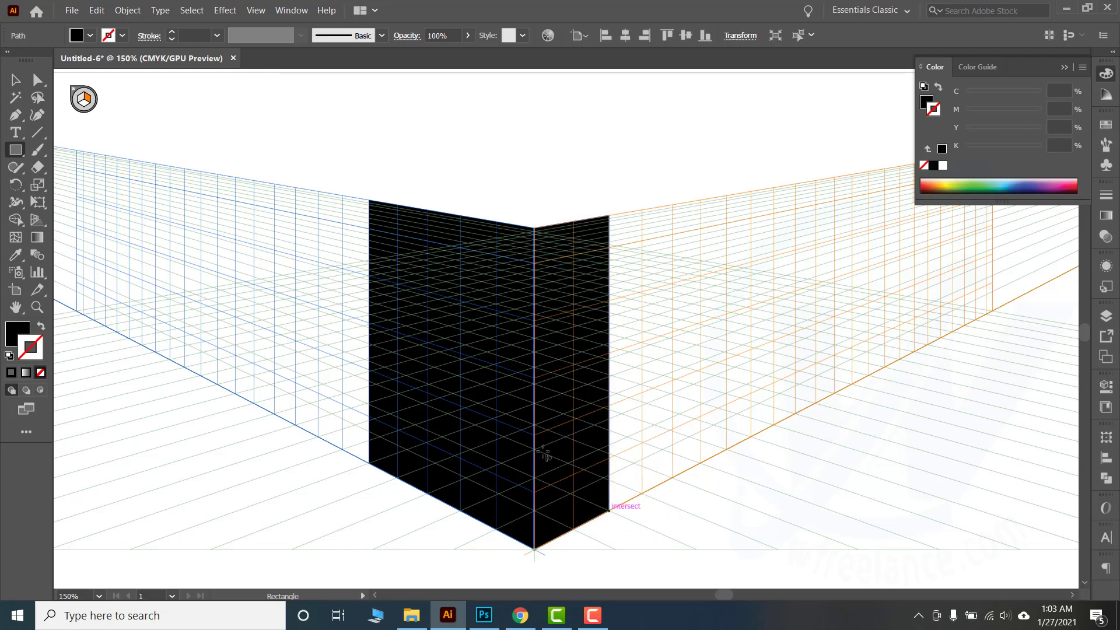
- Draw a rectangle on the horizontal grid plane between the outer top corners of both faces to close the box's top
{"action": "left_click", "coordinate": [84, 106]}
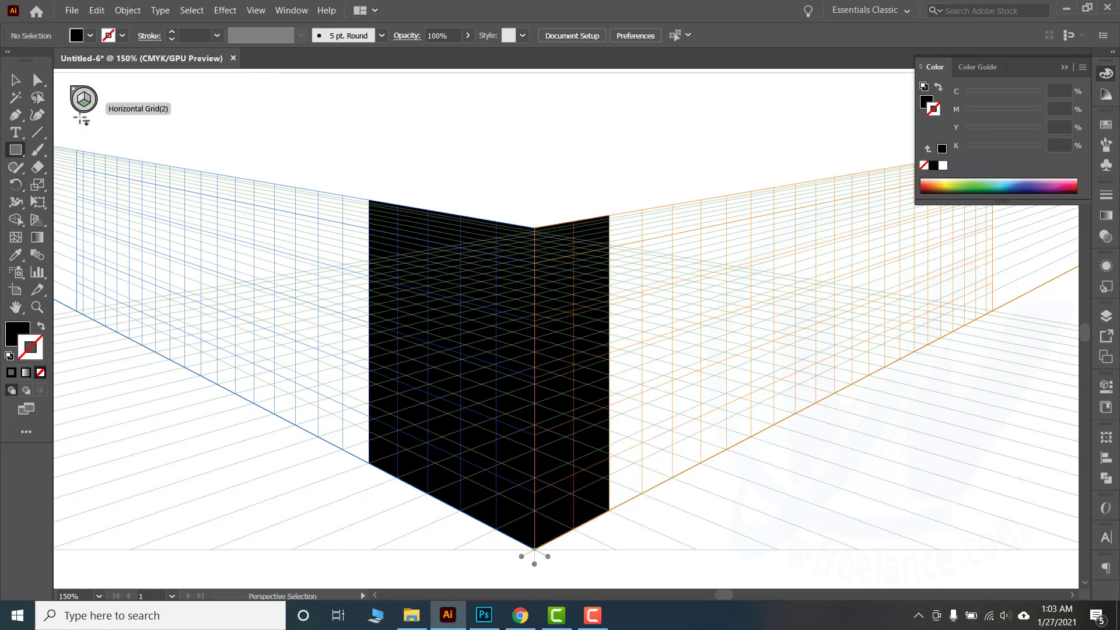
{"action": "left_click_drag", "start_coordinate": [609, 216], "coordinate": [369, 200]}
{"action": "key", "text": "v"}
{"action": "left_click", "coordinate": [455, 147]}
{"action": "left_click_drag", "start_coordinate": [455, 149], "coordinate": [559, 269]}
{"action": "left_click", "coordinate": [528, 136]}
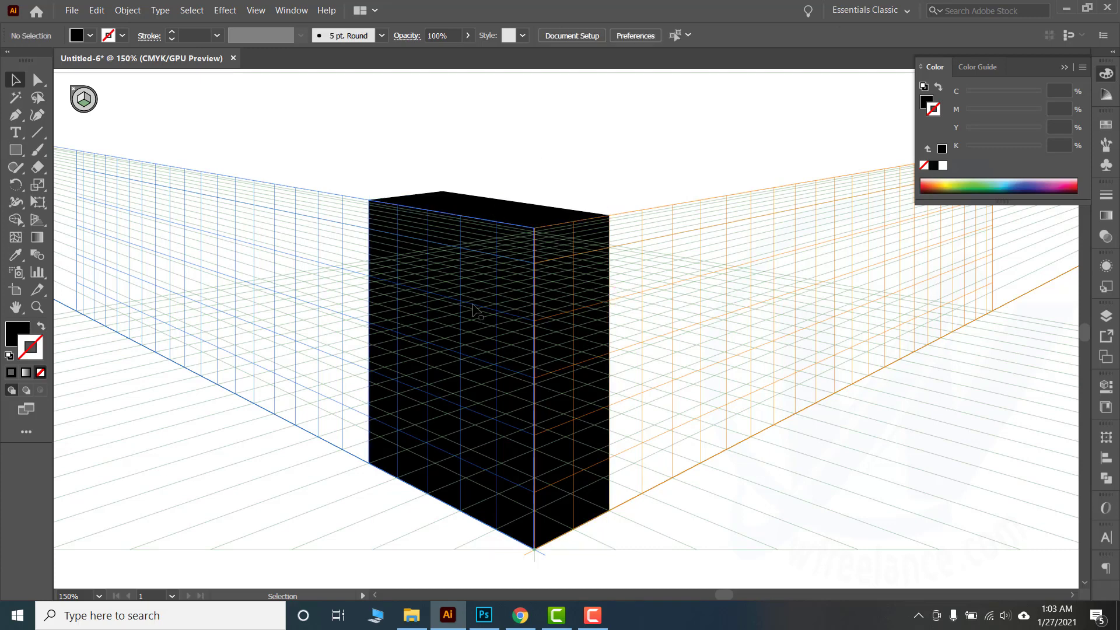
{"action": "left_click", "coordinate": [1066, 67]}
{"action": "key", "text": "space"}
{"action": "left_click_drag", "start_coordinate": [474, 270], "coordinate": [492, 230]}
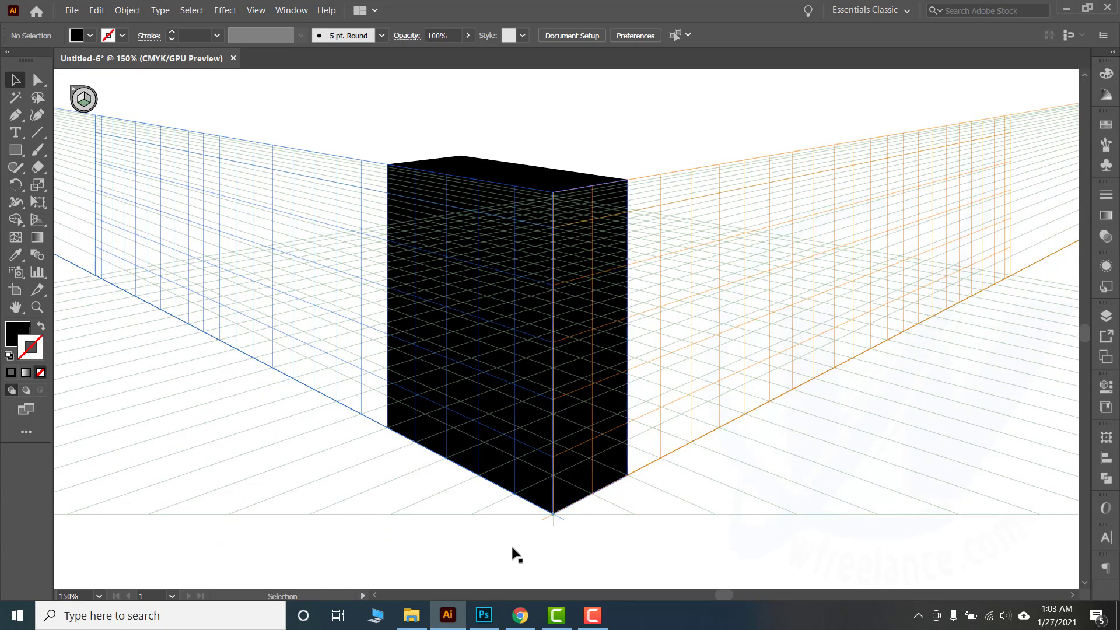
- Switch to File Explorer and place the three package images 01.jpg, 02.jpg and 03.jpg into the Illustrator document
{"action": "left_click", "coordinate": [408, 619]}
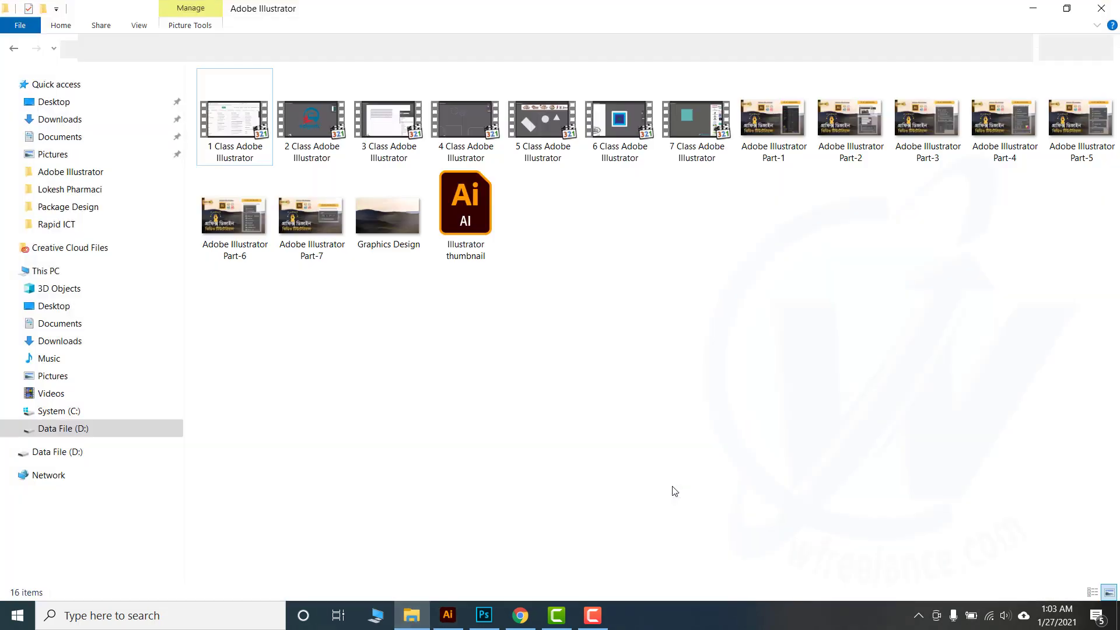
{"action": "left_click", "coordinate": [105, 121]}
{"action": "left_click_drag", "start_coordinate": [439, 178], "coordinate": [197, 77]}
{"action": "left_click_drag", "start_coordinate": [400, 129], "coordinate": [459, 611]}
{"action": "left_click_drag", "start_coordinate": [457, 616], "coordinate": [636, 366]}
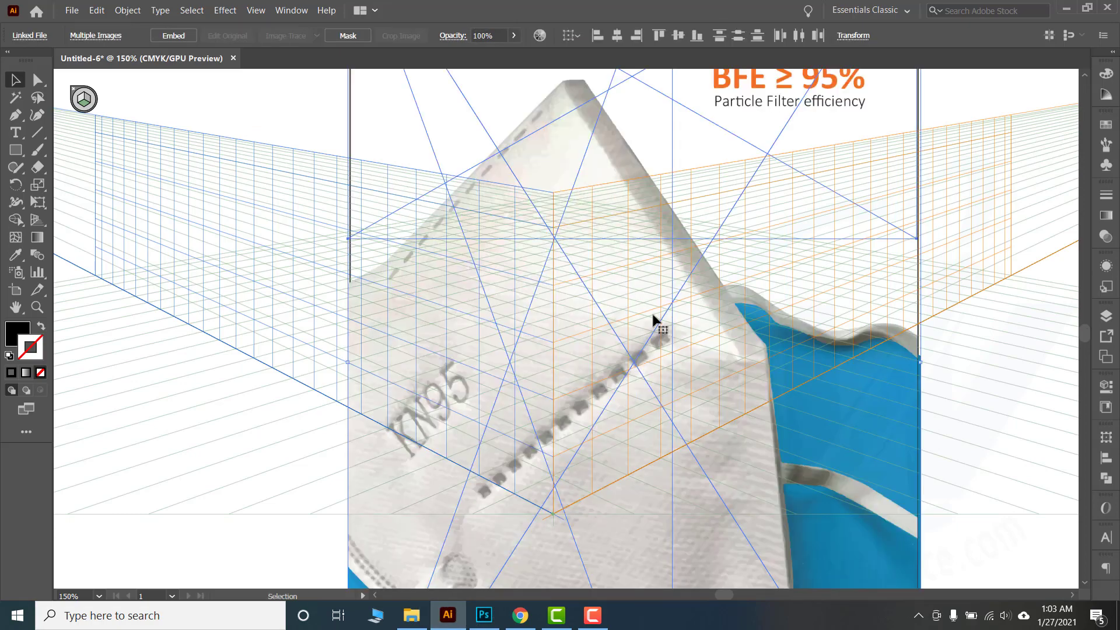
- Scale down the three placed images together and spread them side by side above the box
{"action": "scroll", "coordinate": [651, 310], "scroll_direction": "up", "scroll_amount": 3}
{"action": "left_click_drag", "start_coordinate": [910, 82], "coordinate": [661, 381]}
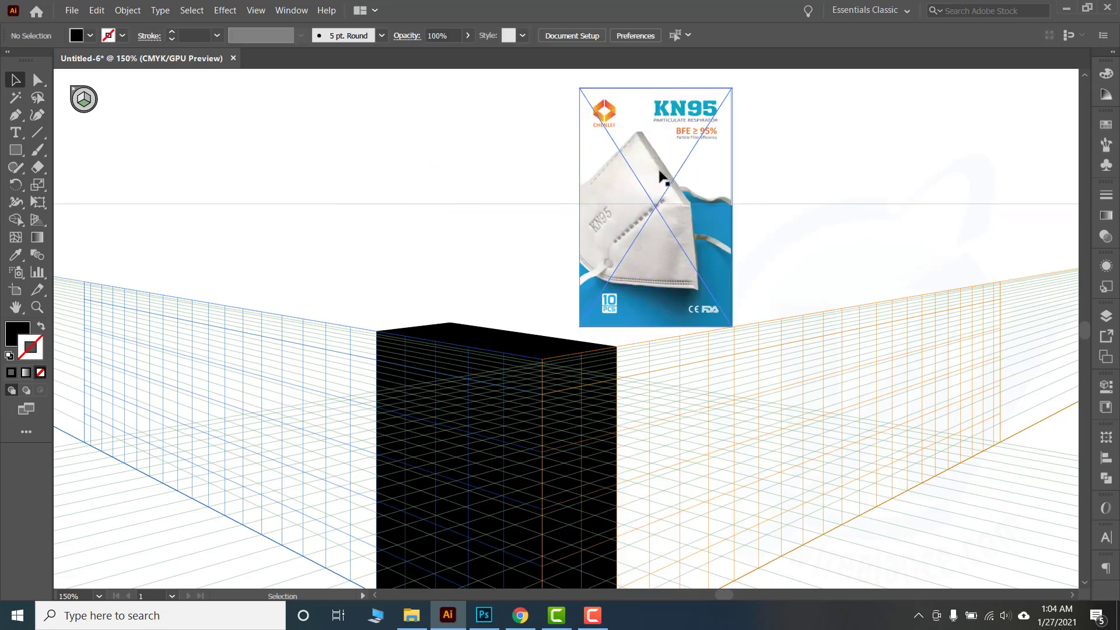
{"action": "left_click_drag", "start_coordinate": [655, 169], "coordinate": [427, 151]}
{"action": "left_click_drag", "start_coordinate": [620, 179], "coordinate": [563, 175]}
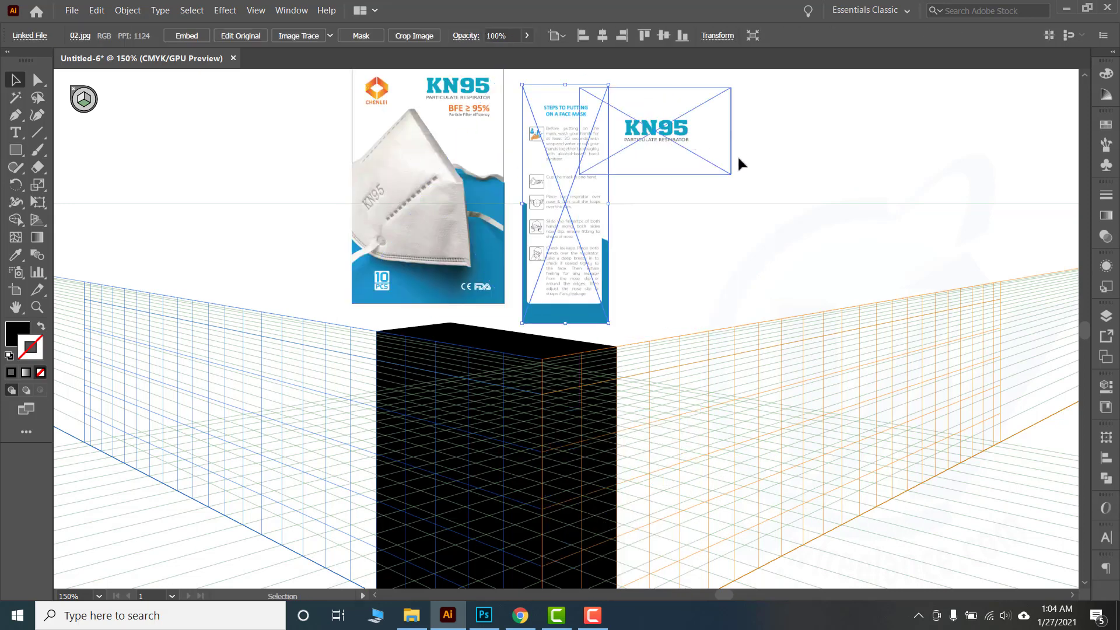
{"action": "left_click_drag", "start_coordinate": [680, 146], "coordinate": [765, 175]}
{"action": "left_click_drag", "start_coordinate": [540, 171], "coordinate": [458, 176]}
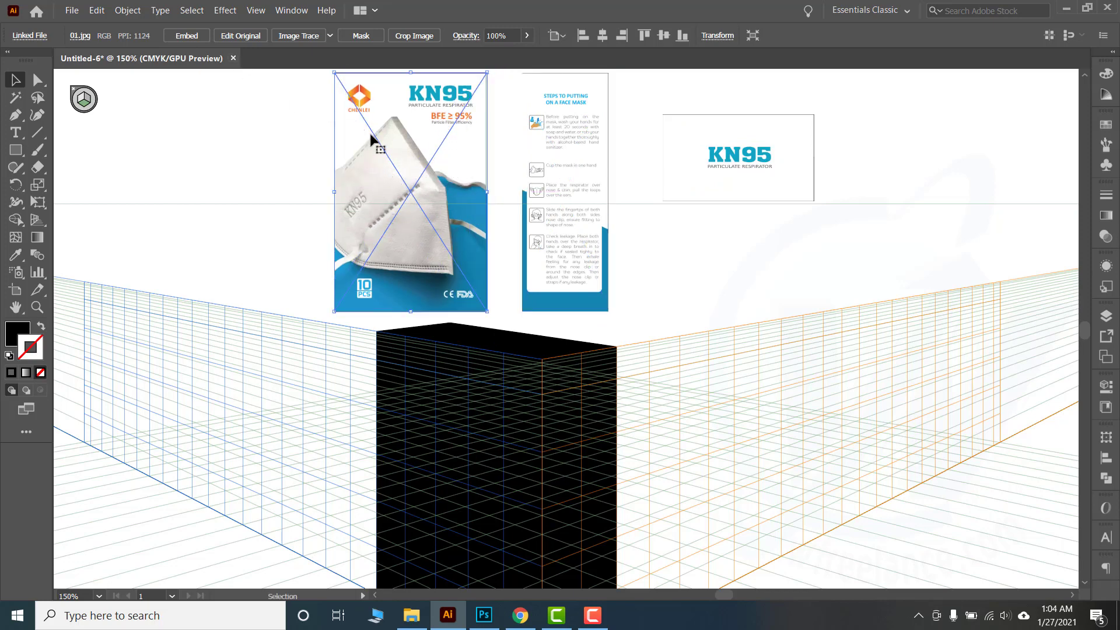
- Embed the linked images 01.jpg, 02.jpg and 03.jpg in the document, spacing them further apart
{"action": "left_click", "coordinate": [188, 37]}
{"action": "left_click_drag", "start_coordinate": [341, 143], "coordinate": [242, 150]}
{"action": "left_click_drag", "start_coordinate": [583, 215], "coordinate": [539, 211]}
{"action": "left_click", "coordinate": [188, 37]}
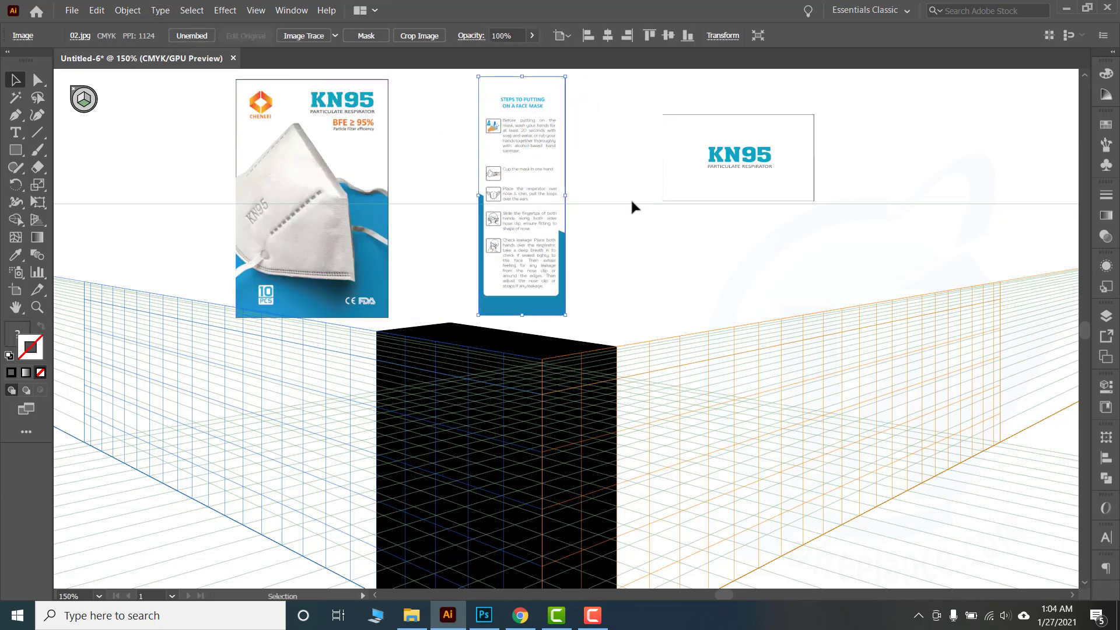
{"action": "left_click_drag", "start_coordinate": [770, 179], "coordinate": [736, 207]}
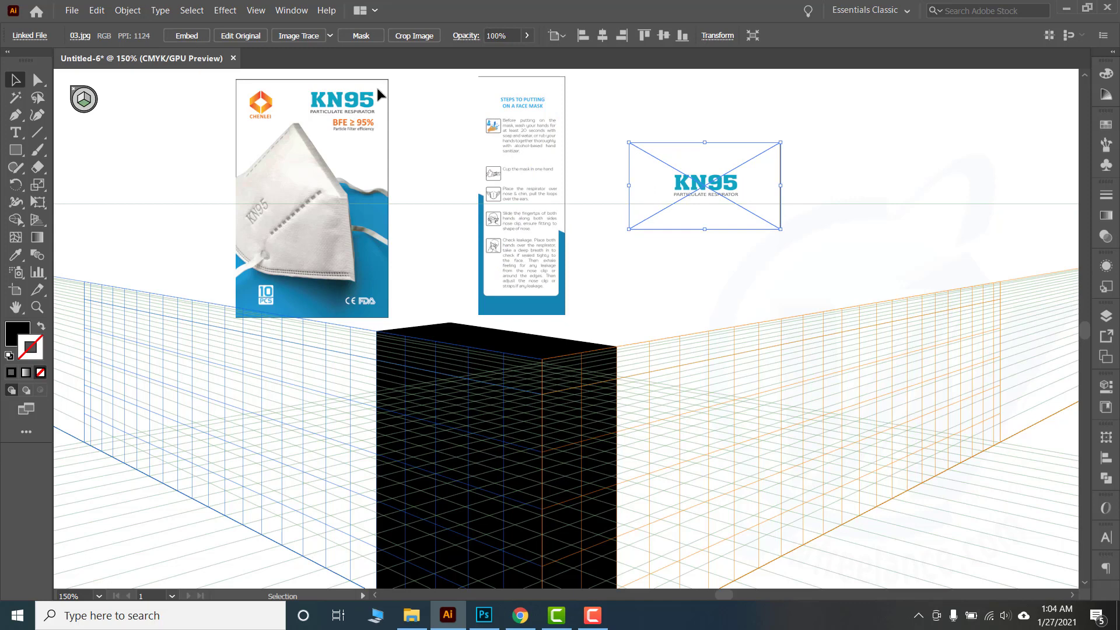
{"action": "left_click", "coordinate": [187, 37]}
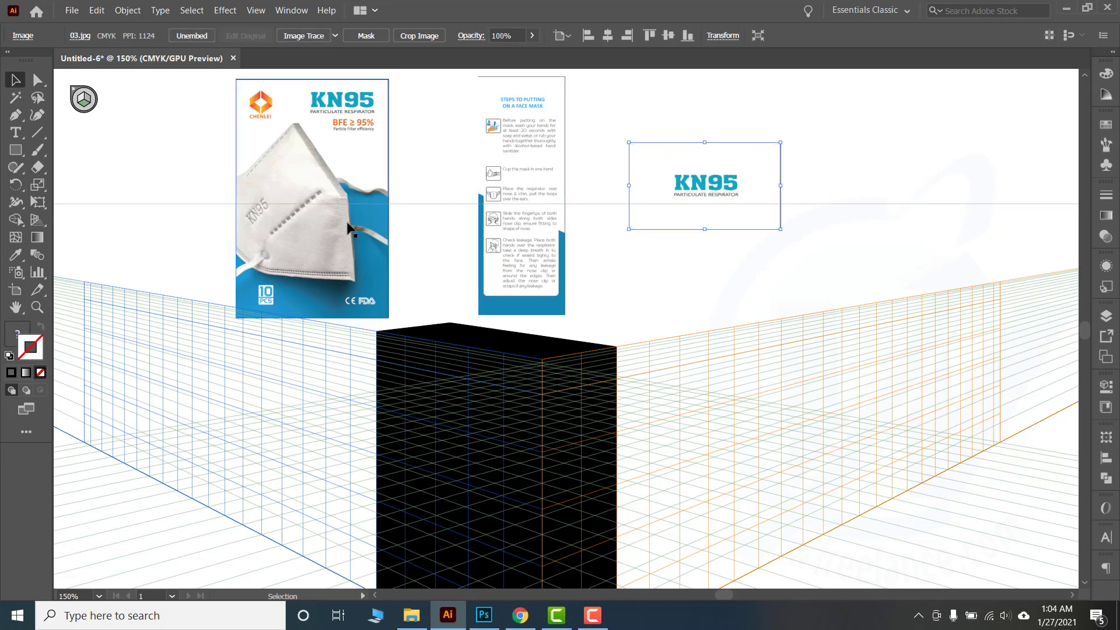
- Move the mask artwork beside the box's left face, the instructions artwork beside its right face and the KN95 logo panel above its top
{"action": "left_click_drag", "start_coordinate": [364, 290], "coordinate": [346, 486]}
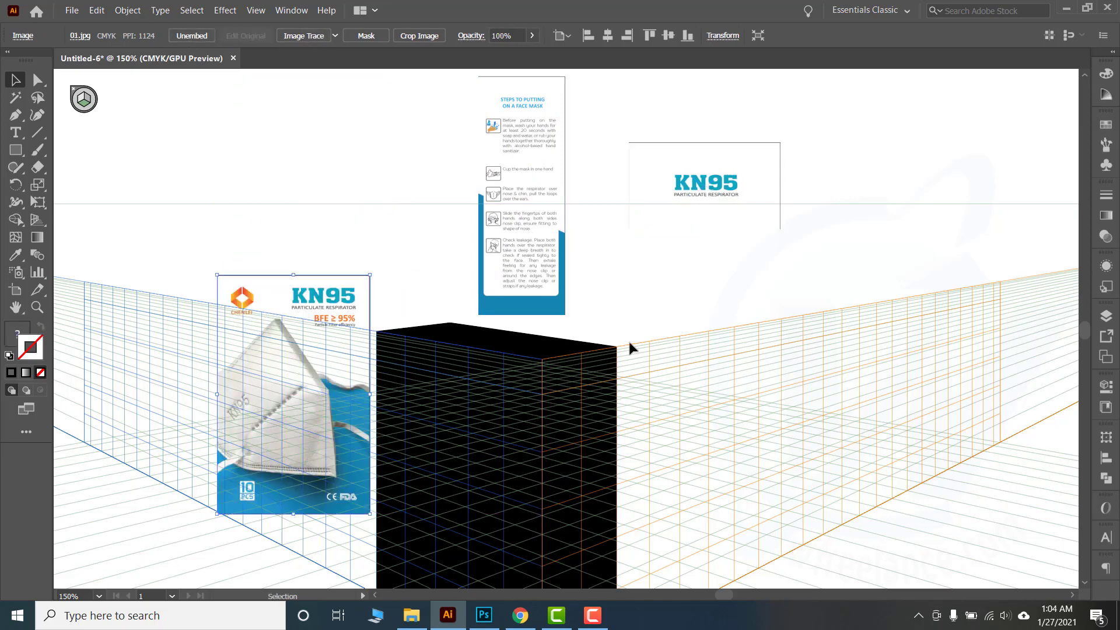
{"action": "scroll", "coordinate": [579, 238], "scroll_direction": "down", "scroll_amount": 1}
{"action": "left_click_drag", "start_coordinate": [545, 152], "coordinate": [732, 388]}
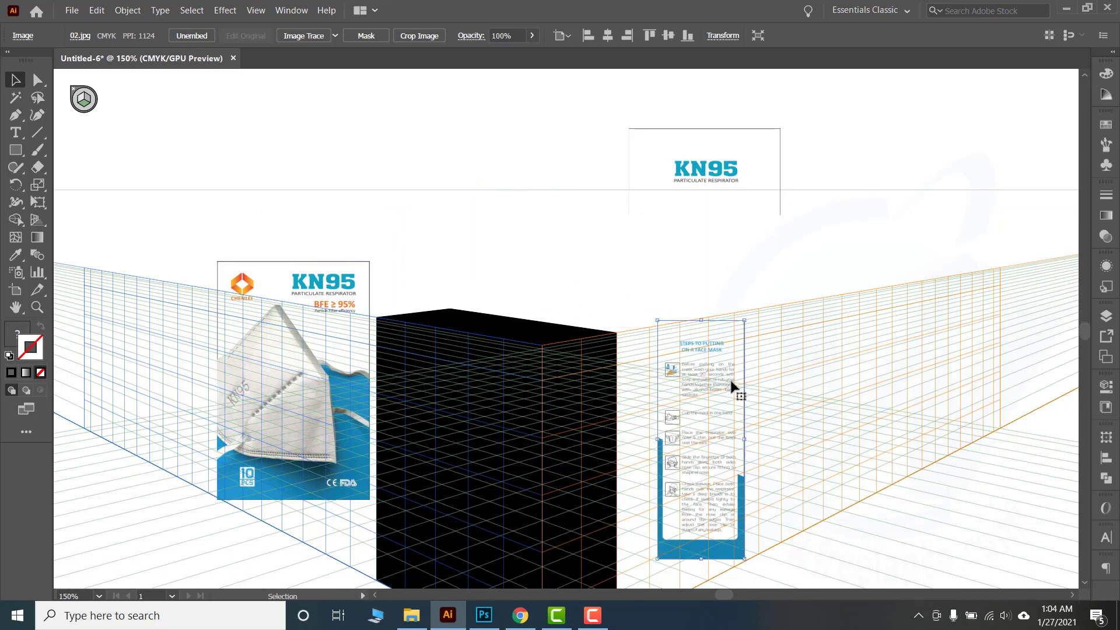
{"action": "left_click_drag", "start_coordinate": [703, 187], "coordinate": [567, 242]}
{"action": "left_click", "coordinate": [578, 378]}
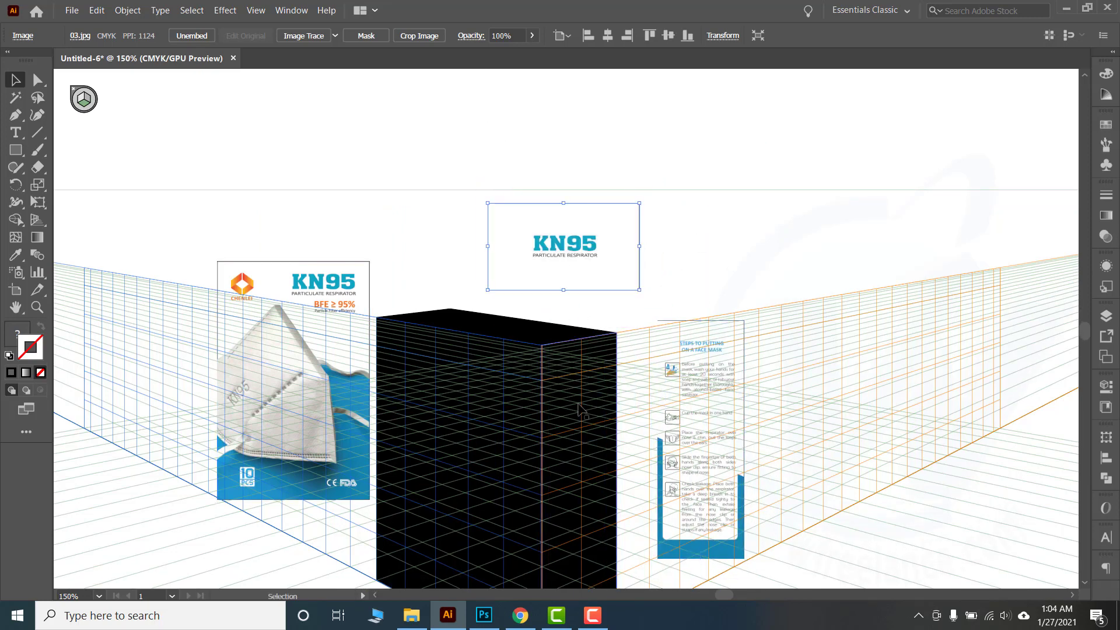
{"action": "scroll", "coordinate": [773, 365], "scroll_direction": "down", "scroll_amount": 6}
{"action": "scroll", "coordinate": [773, 364], "scroll_direction": "left", "scroll_amount": 2}
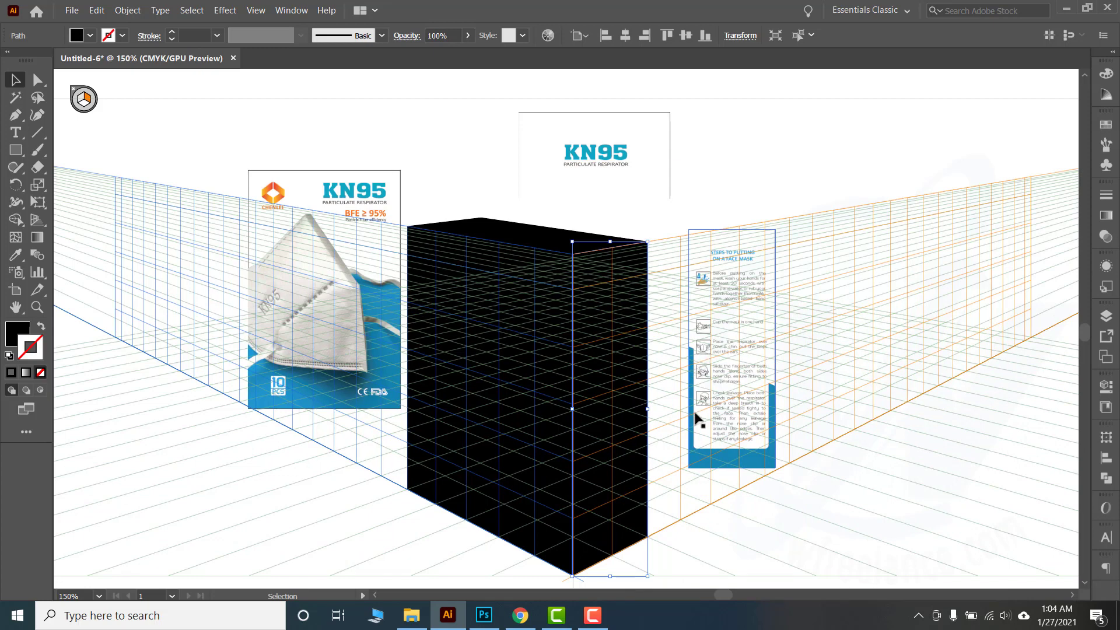
- Shift the mask and instructions artworks upward and away from the box, and nudge the KN95 logo panel slightly left
{"action": "left_click", "coordinate": [300, 220]}
{"action": "left_click_drag", "start_coordinate": [332, 189], "coordinate": [285, 288]}
{"action": "left_click_drag", "start_coordinate": [750, 298], "coordinate": [779, 215]}
{"action": "left_click_drag", "start_coordinate": [338, 270], "coordinate": [330, 204]}
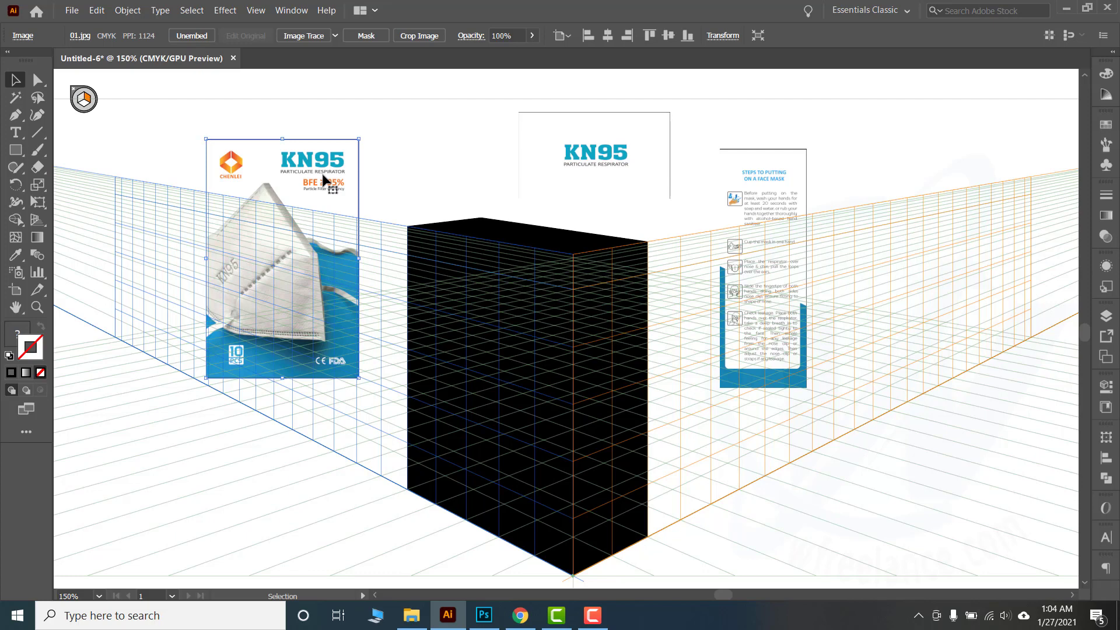
{"action": "left_click_drag", "start_coordinate": [322, 180], "coordinate": [301, 166]}
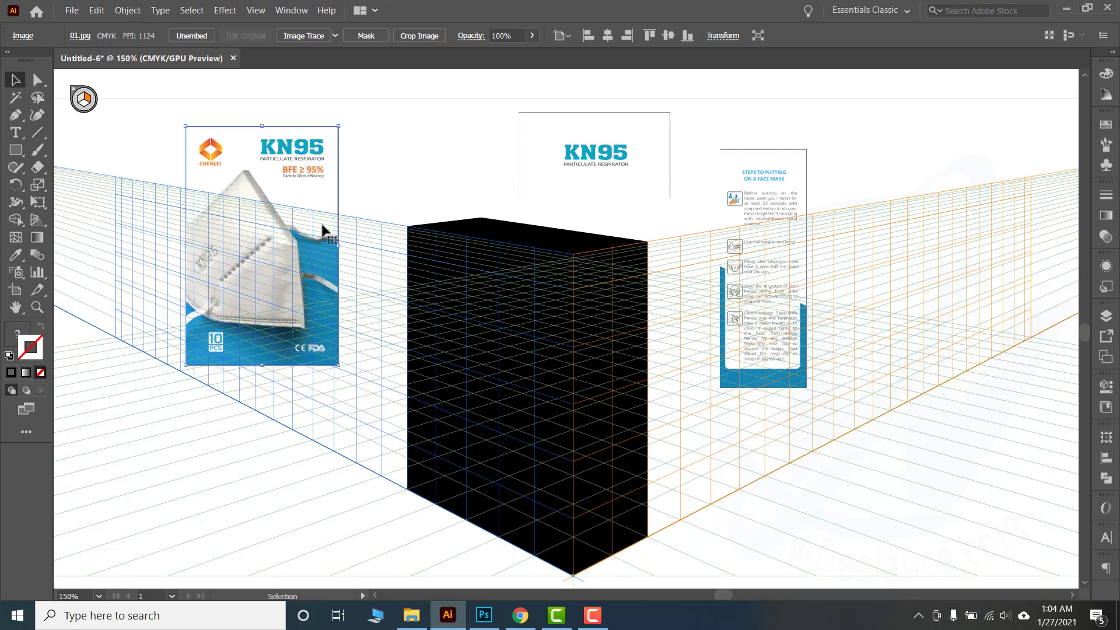
{"action": "left_click_drag", "start_coordinate": [647, 191], "coordinate": [620, 191]}
{"action": "left_click_drag", "start_coordinate": [755, 221], "coordinate": [768, 217]}
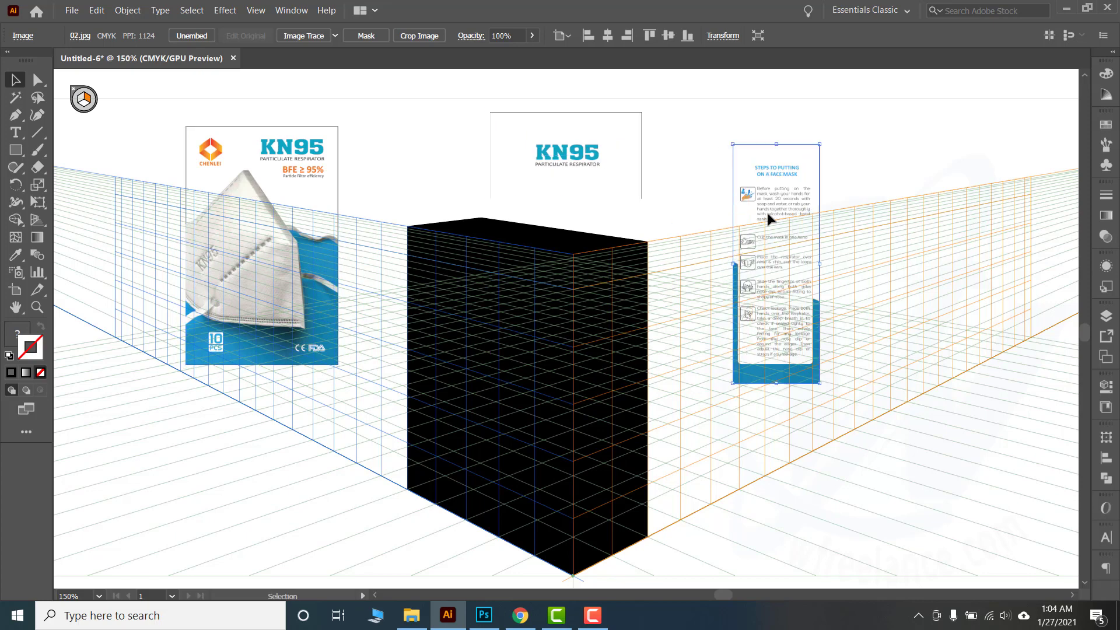
- Move the mask artwork partly over the box's left face, and bring that black face to the front
{"action": "scroll", "coordinate": [681, 348], "scroll_direction": "down", "scroll_amount": 1}
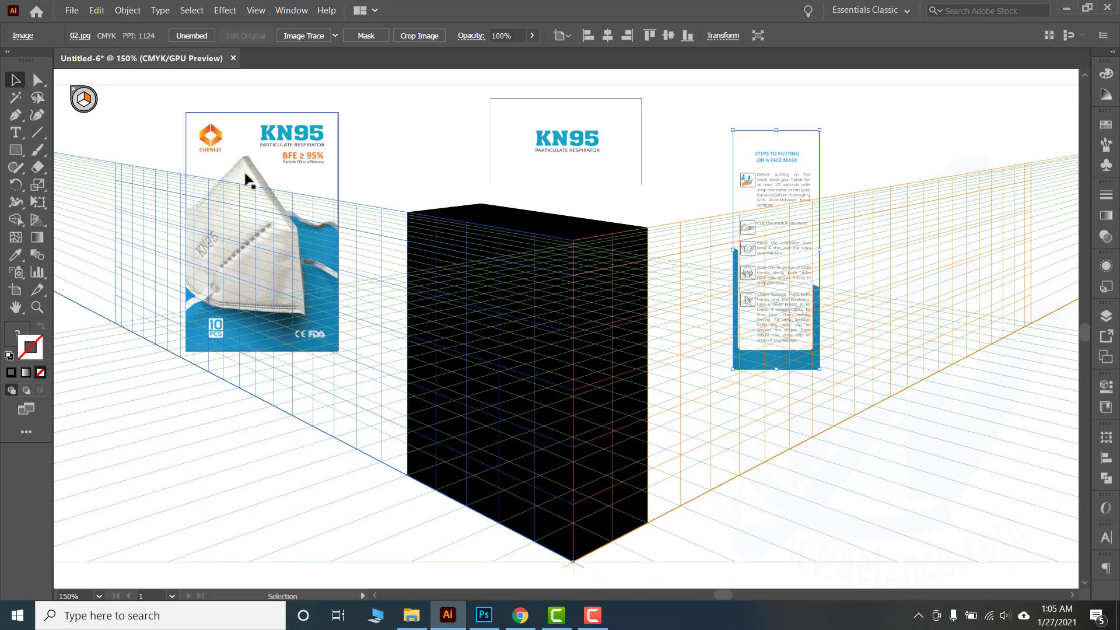
{"action": "left_click_drag", "start_coordinate": [257, 151], "coordinate": [403, 297]}
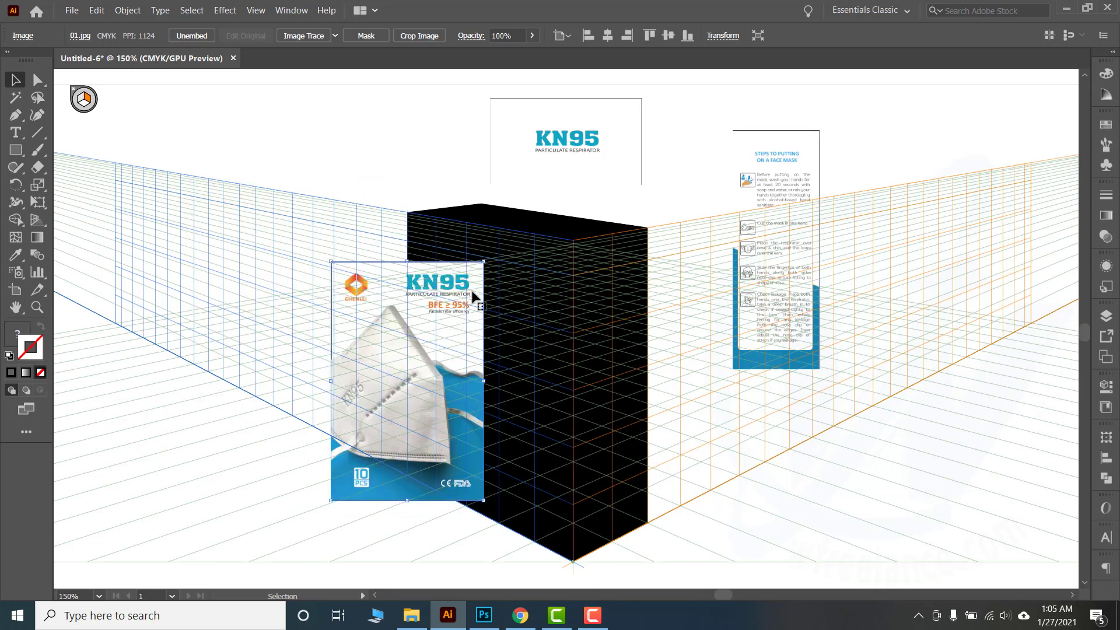
{"action": "left_click", "coordinate": [545, 303]}
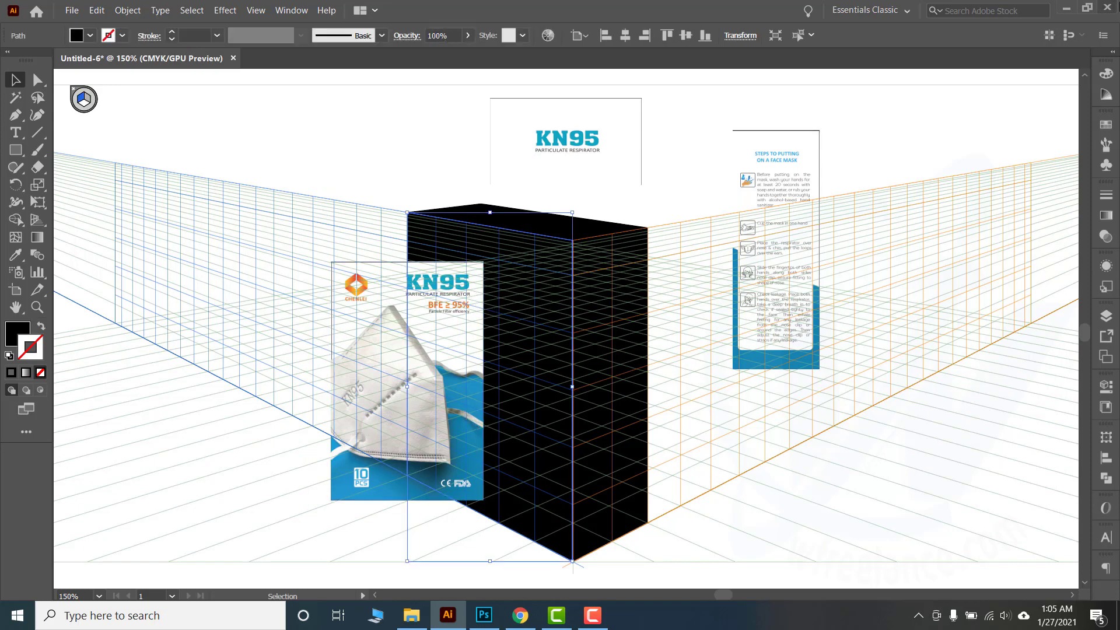
{"action": "right_click", "coordinate": [507, 332]}
{"action": "mouse_move", "coordinate": [558, 257]}
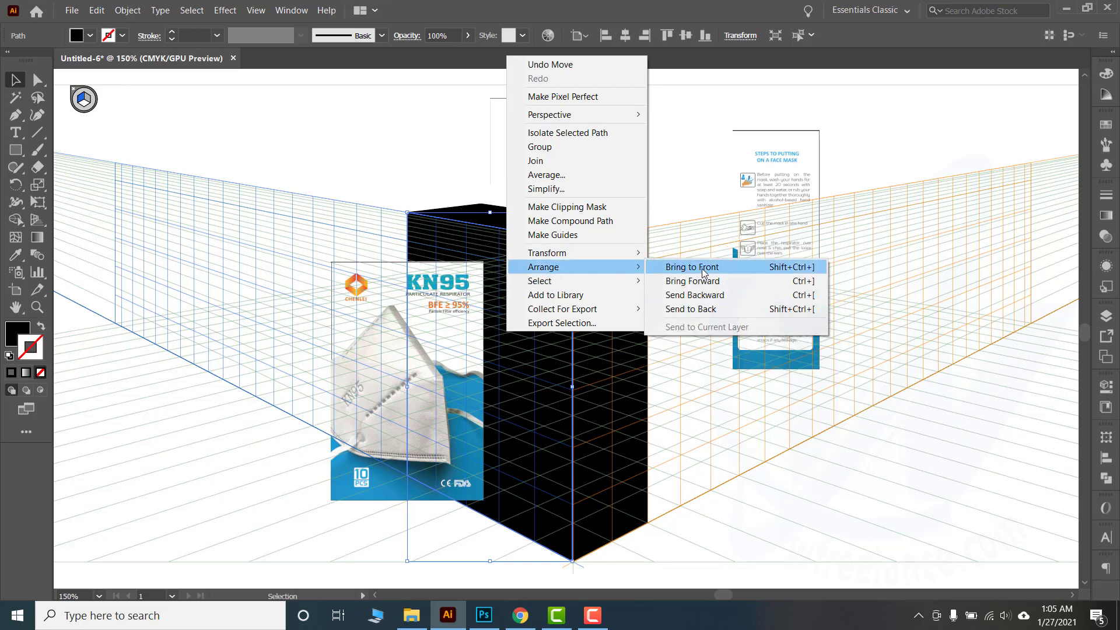
{"action": "left_click", "coordinate": [703, 273]}
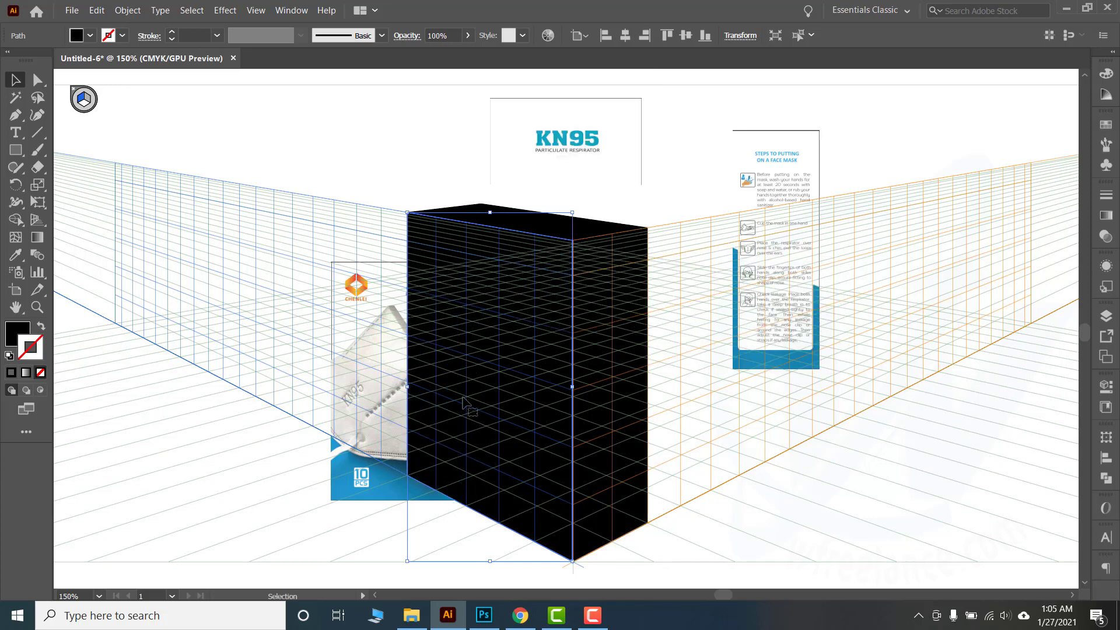
- Move the mask artwork further left and fit it to the box's left face with Envelope Distort, Make with Top Object
{"action": "left_click_drag", "start_coordinate": [378, 354], "coordinate": [319, 344]}
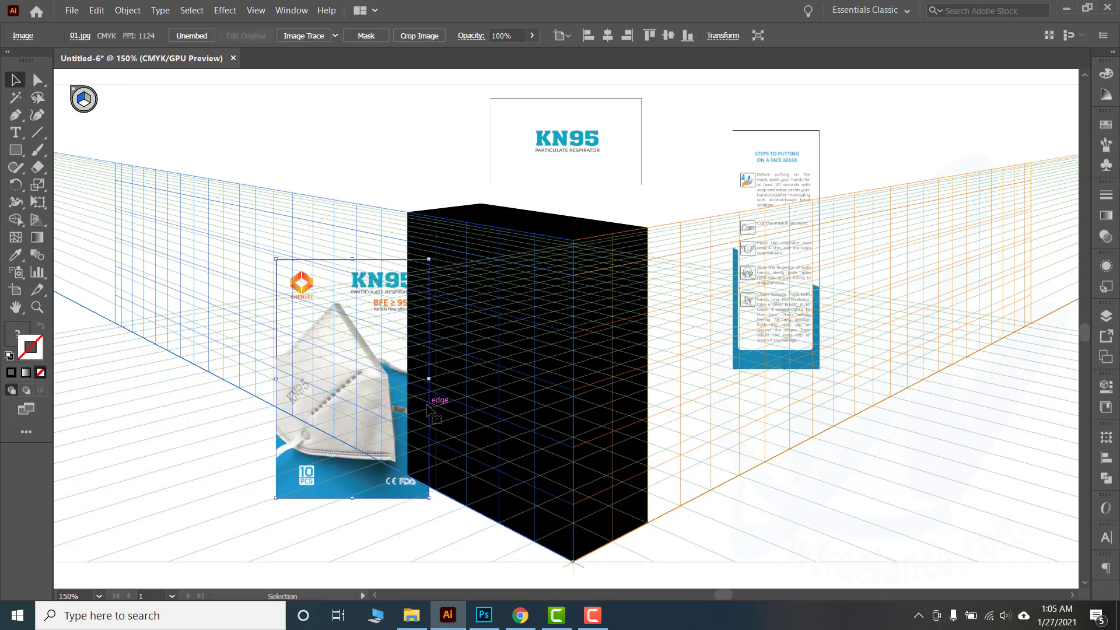
{"action": "left_click", "coordinate": [518, 334], "text": "shift"}
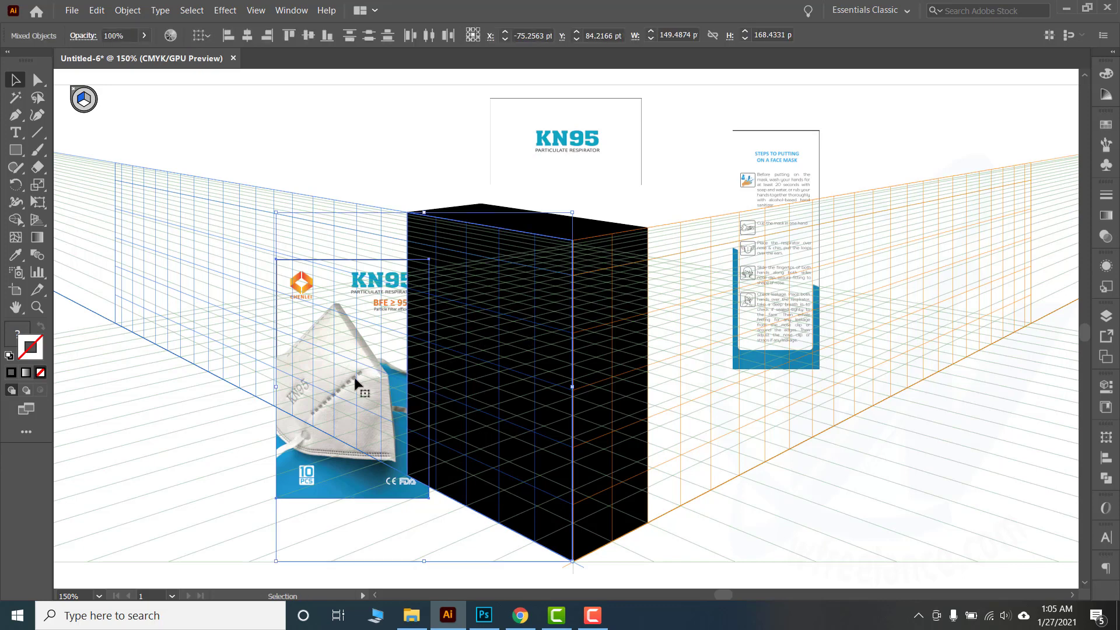
{"action": "left_click", "coordinate": [213, 289]}
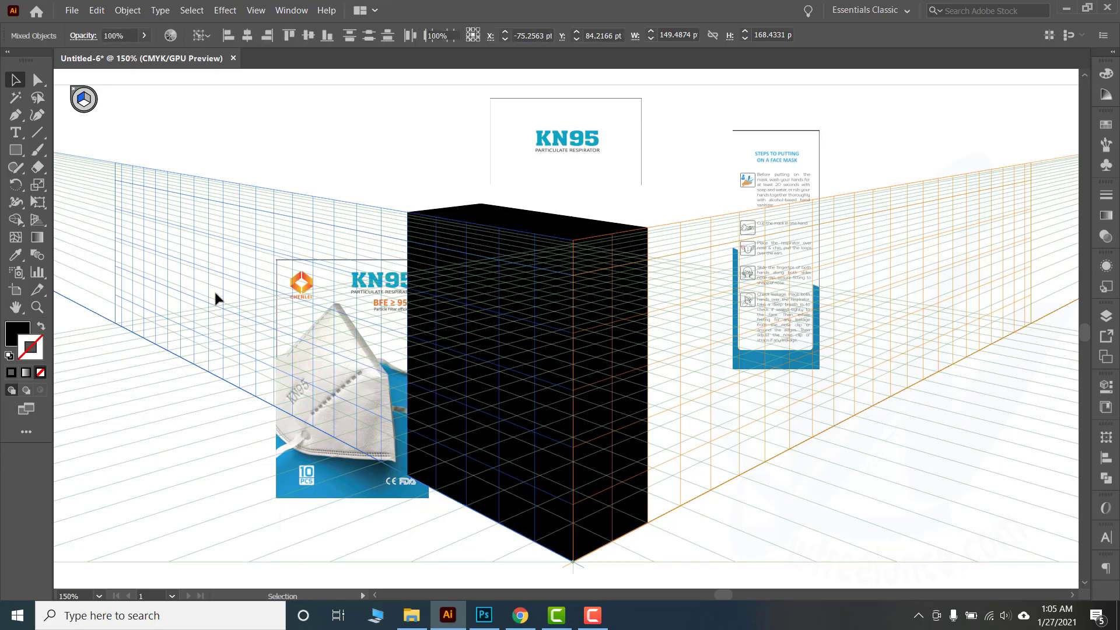
{"action": "left_click_drag", "start_coordinate": [214, 285], "coordinate": [456, 362]}
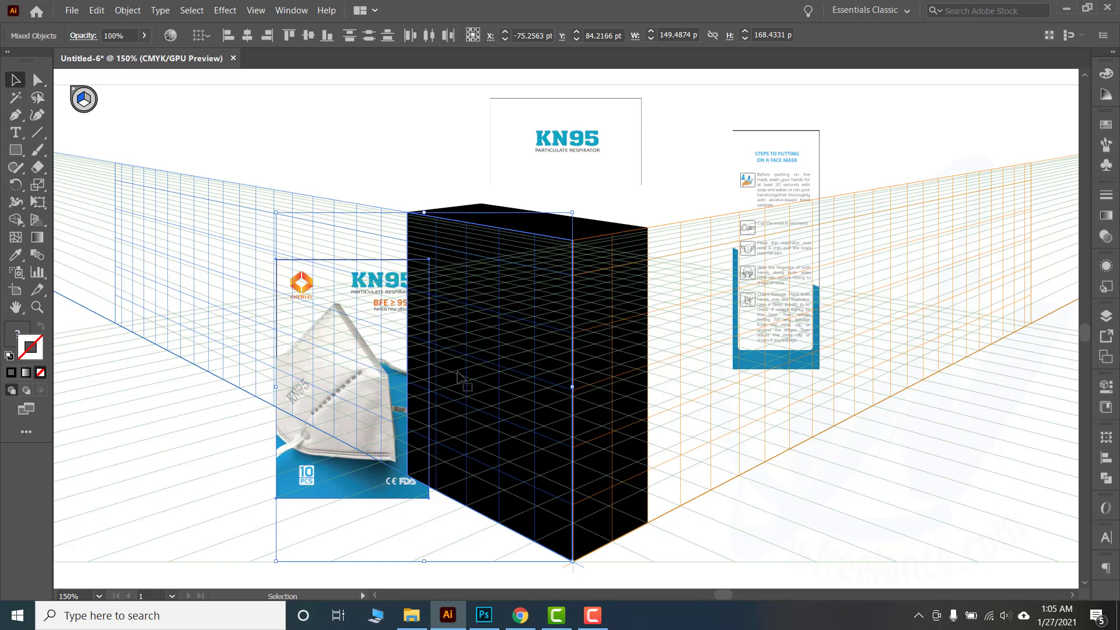
{"action": "left_click", "coordinate": [130, 12]}
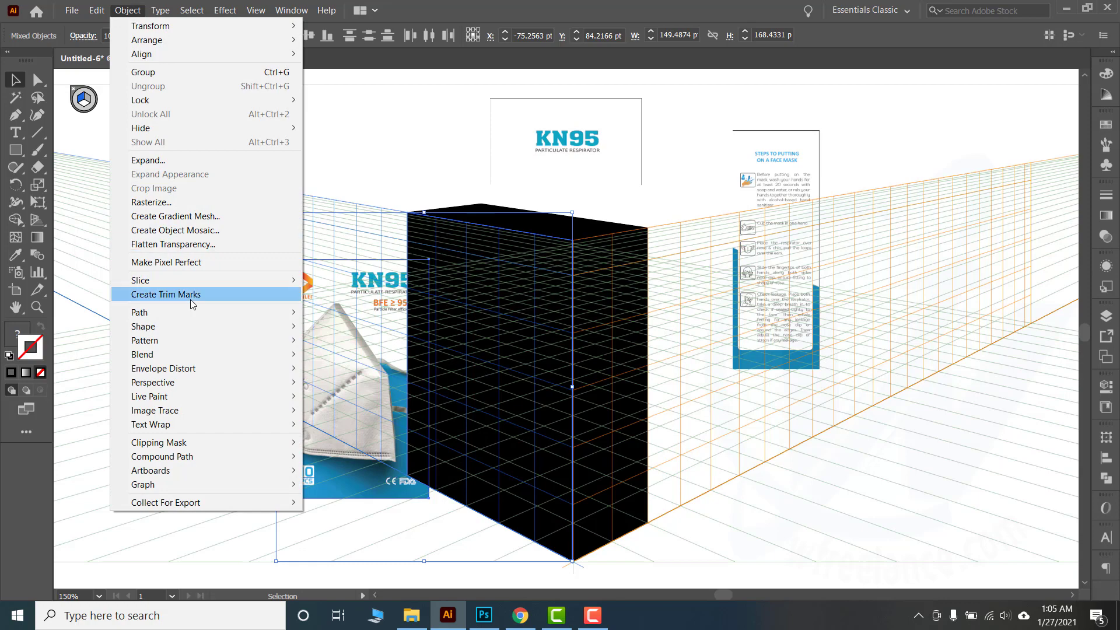
{"action": "mouse_move", "coordinate": [183, 369]}
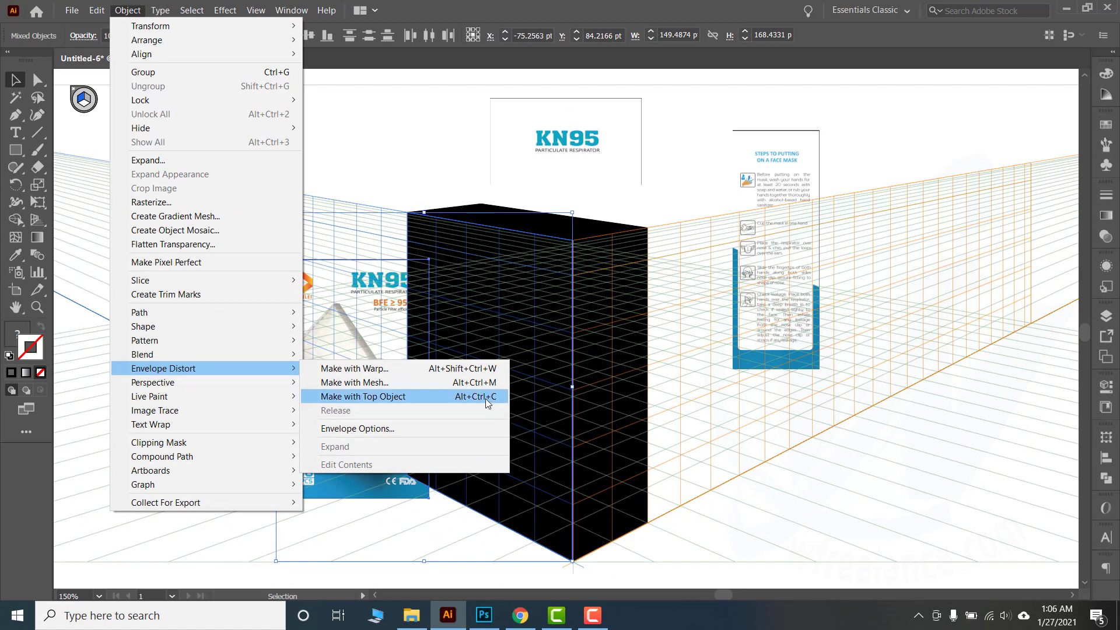
{"action": "left_click", "coordinate": [369, 397]}
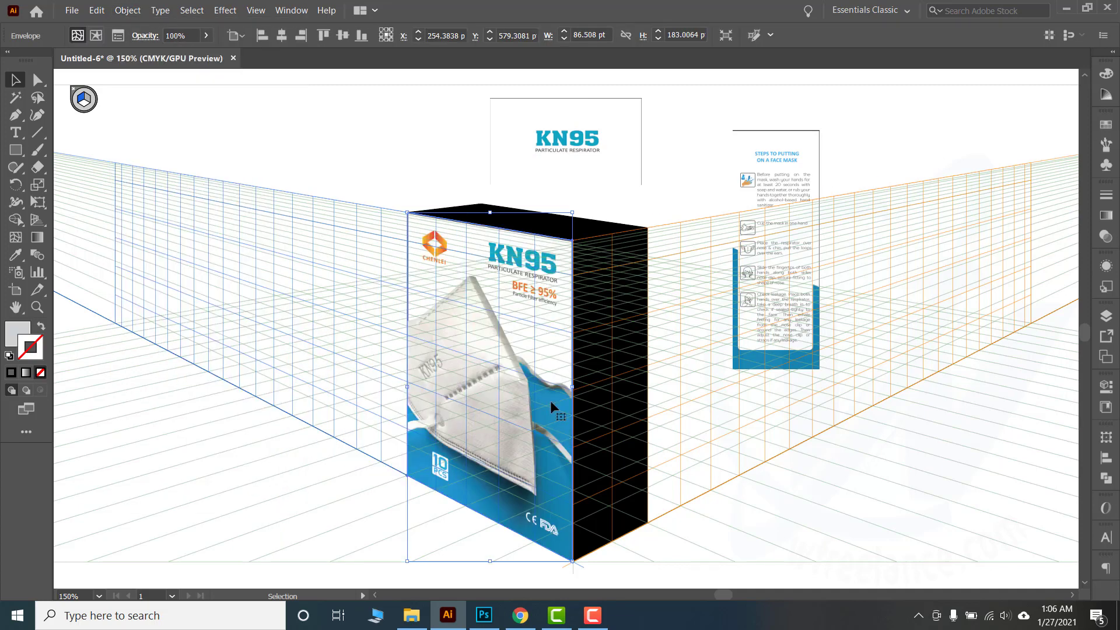
{"action": "left_click", "coordinate": [713, 449]}
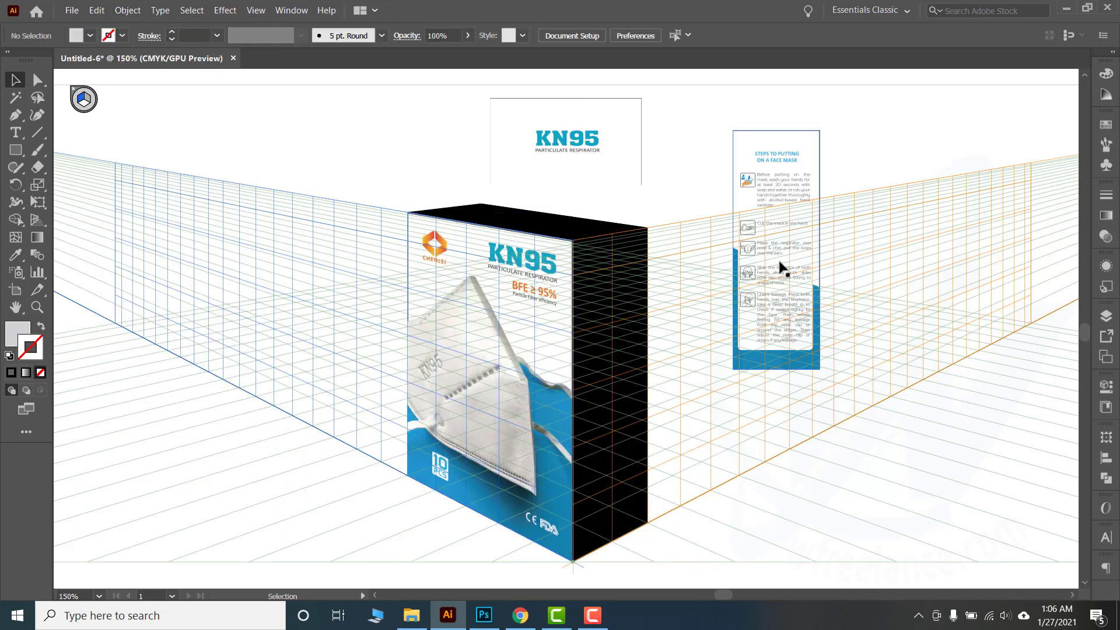
- Move the instructions artwork partly over the box's right face and send it to the back
{"action": "left_click_drag", "start_coordinate": [782, 269], "coordinate": [672, 395]}
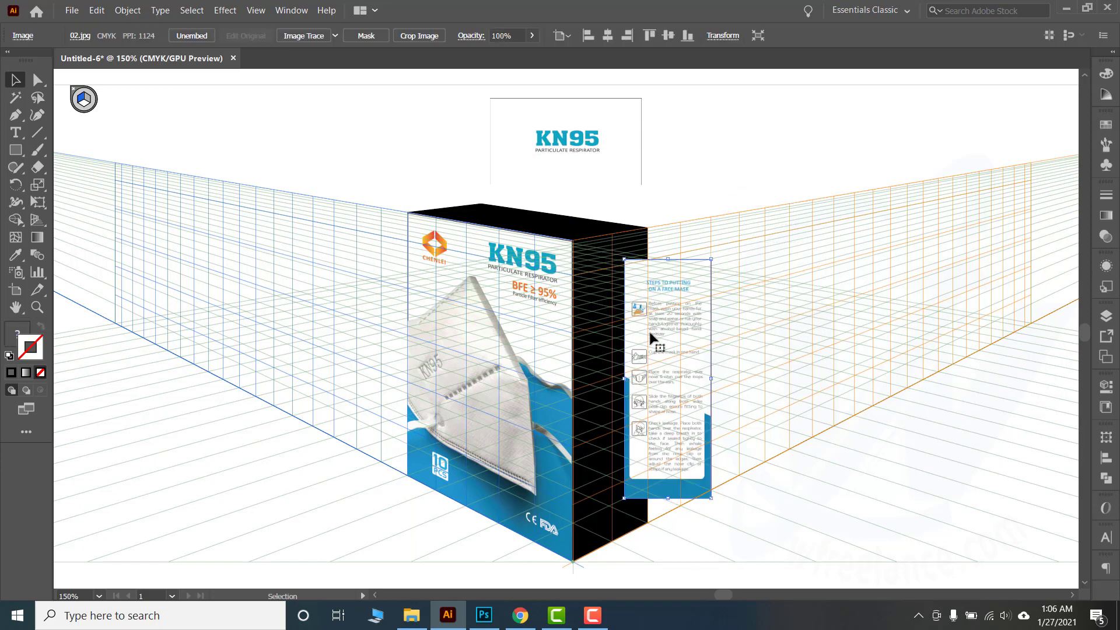
{"action": "right_click", "coordinate": [668, 389]}
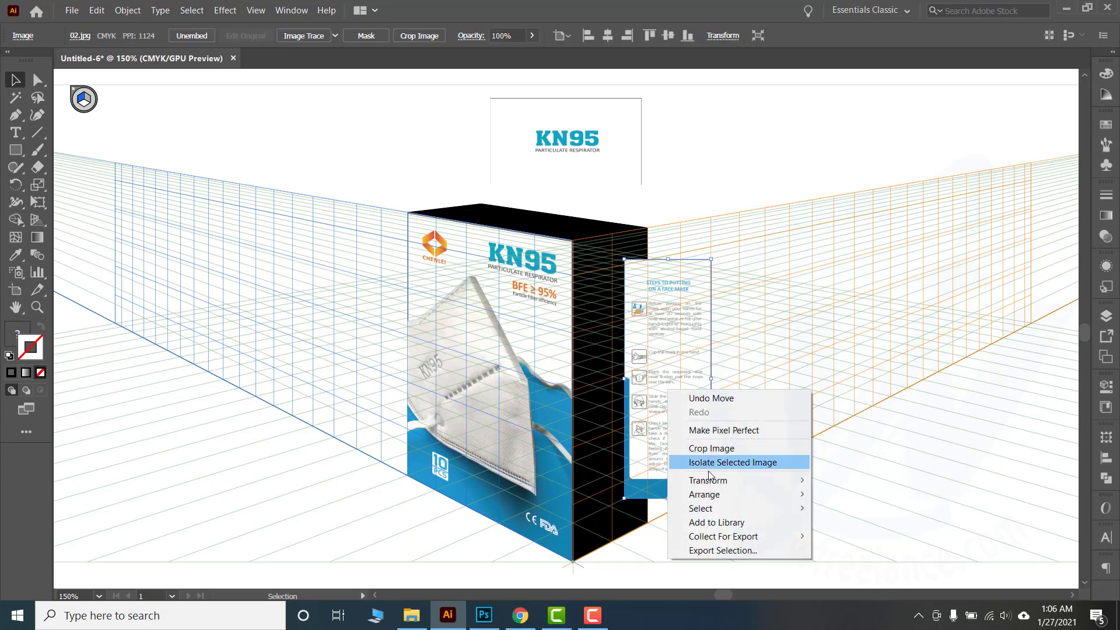
{"action": "mouse_move", "coordinate": [724, 494]}
{"action": "left_click", "coordinate": [857, 535]}
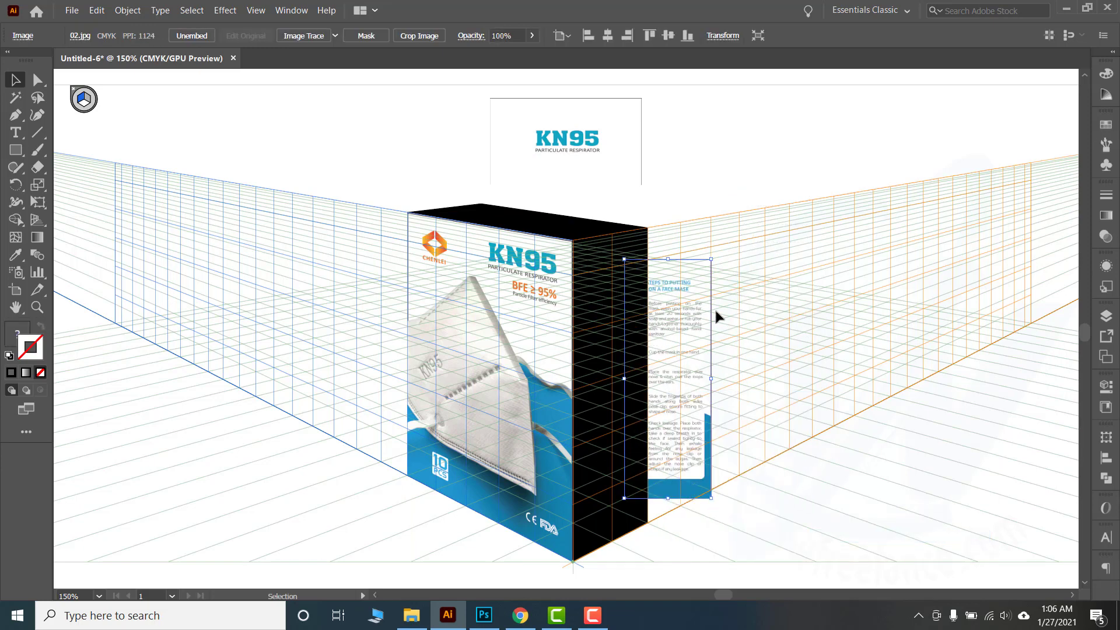
- Fit the instructions artwork to the box's right face with Envelope Distort, Make with Top Object
{"action": "left_click", "coordinate": [781, 258]}
{"action": "left_click_drag", "start_coordinate": [738, 320], "coordinate": [616, 391]}
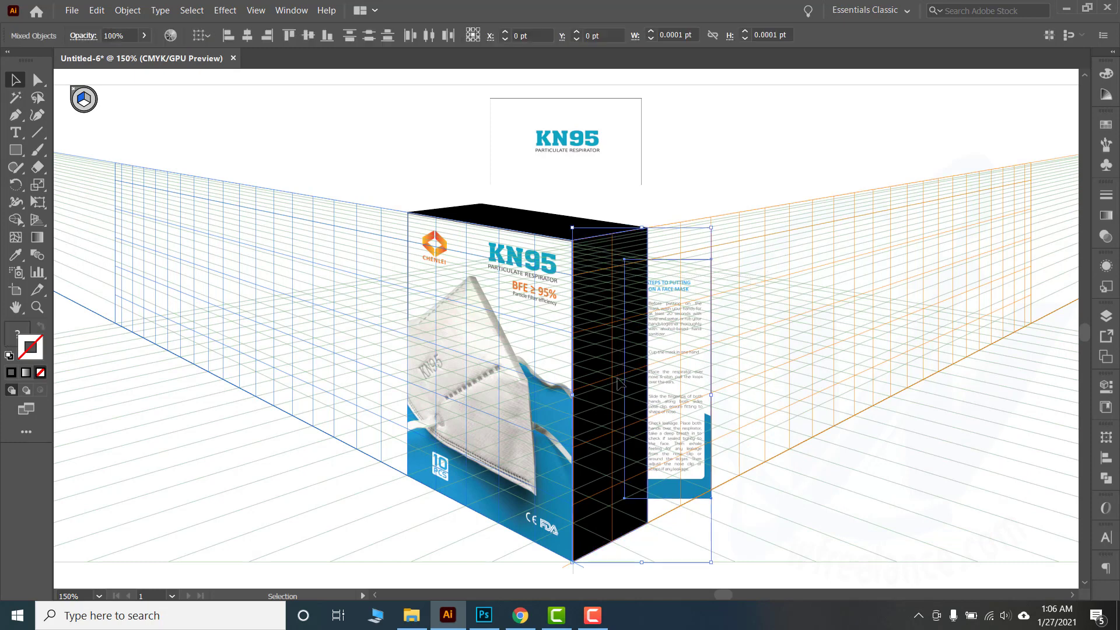
{"action": "left_click", "coordinate": [128, 10]}
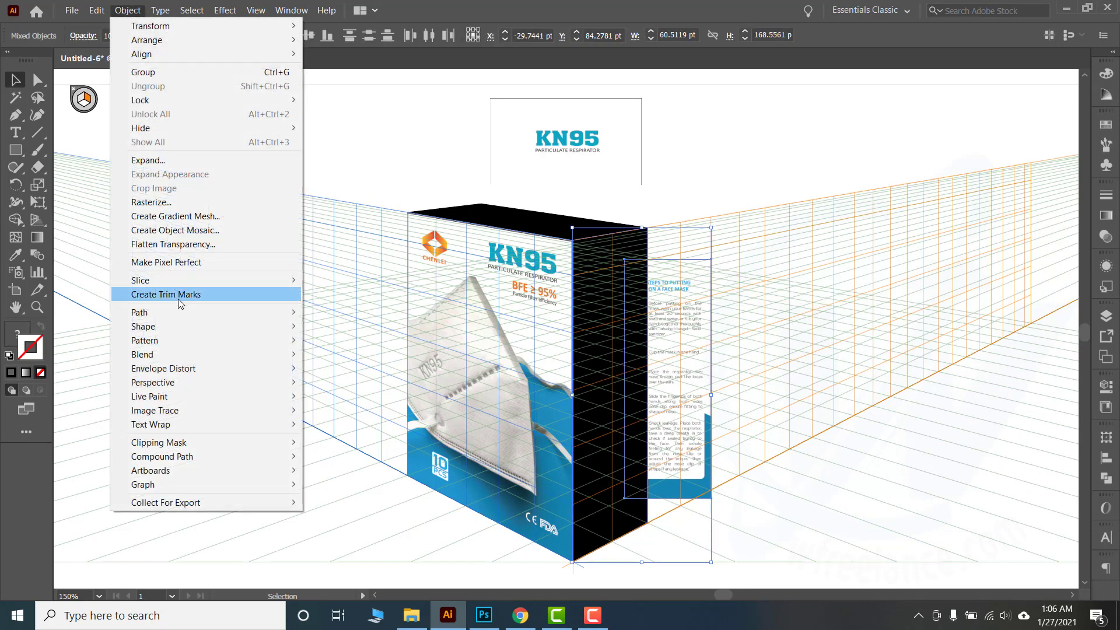
{"action": "mouse_move", "coordinate": [192, 371]}
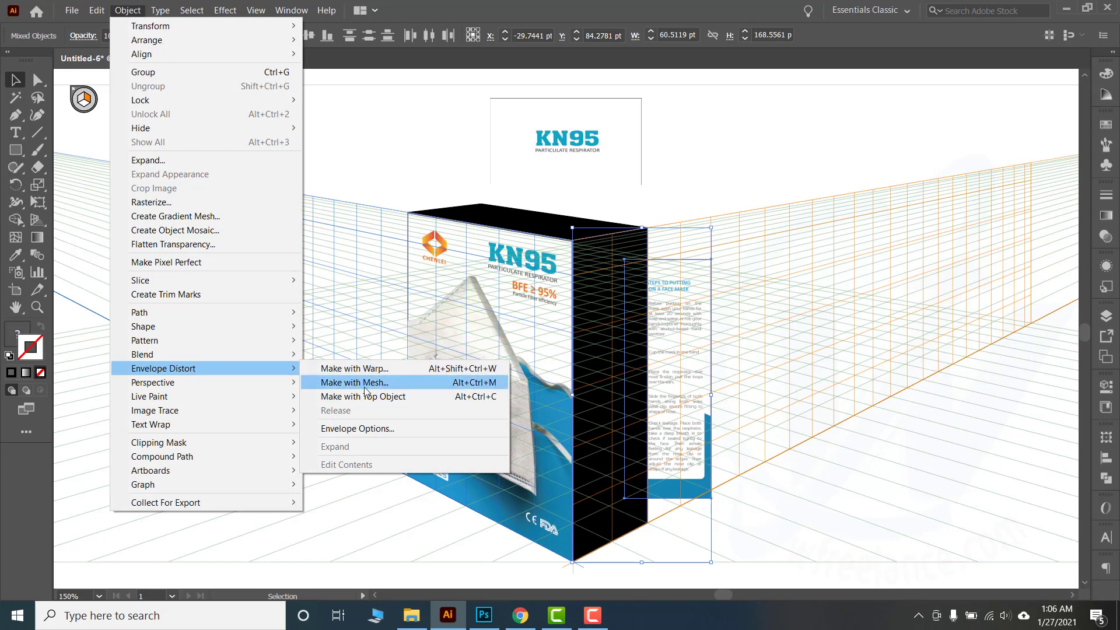
{"action": "left_click", "coordinate": [402, 399]}
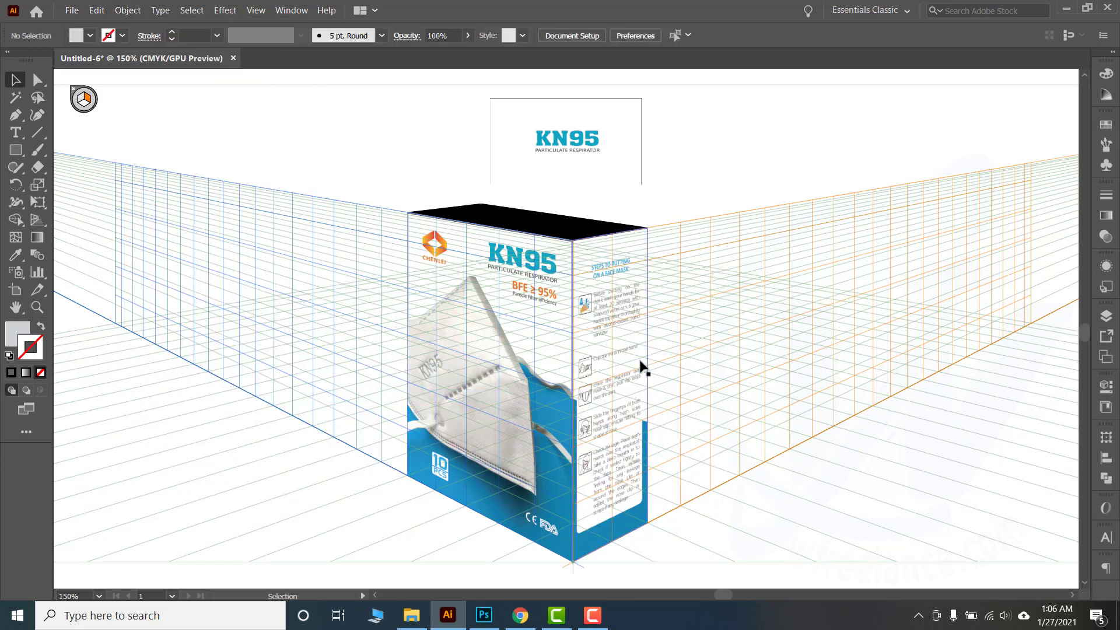
- Move the KN95 logo panel down to just above the box's top face and send it to the back
{"action": "left_click_drag", "start_coordinate": [588, 147], "coordinate": [570, 170]}
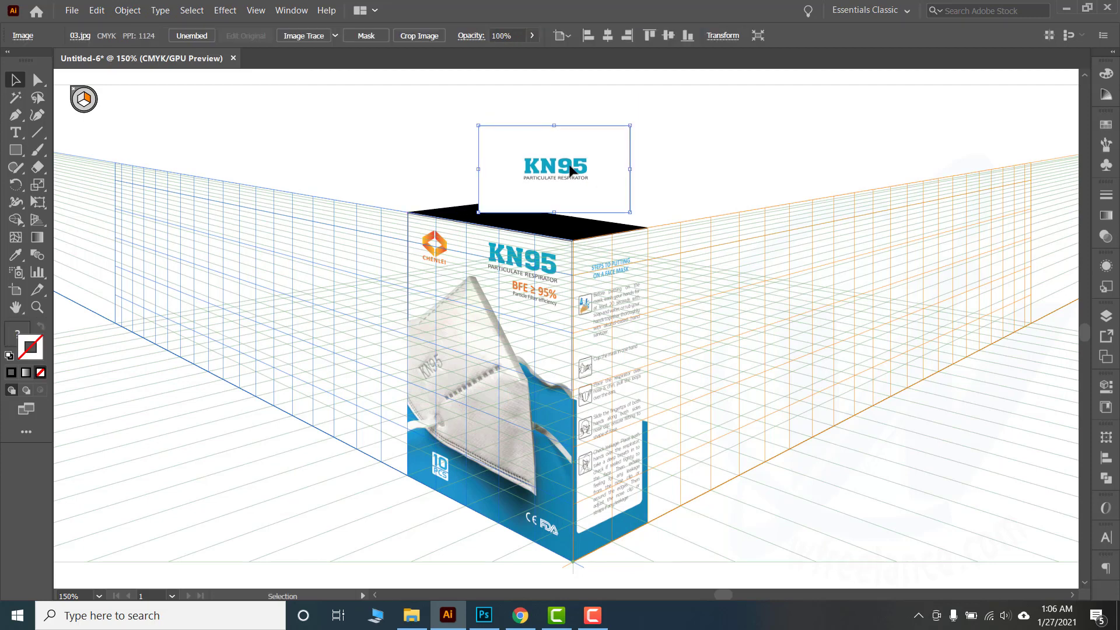
{"action": "right_click", "coordinate": [571, 170]}
{"action": "mouse_move", "coordinate": [692, 275]}
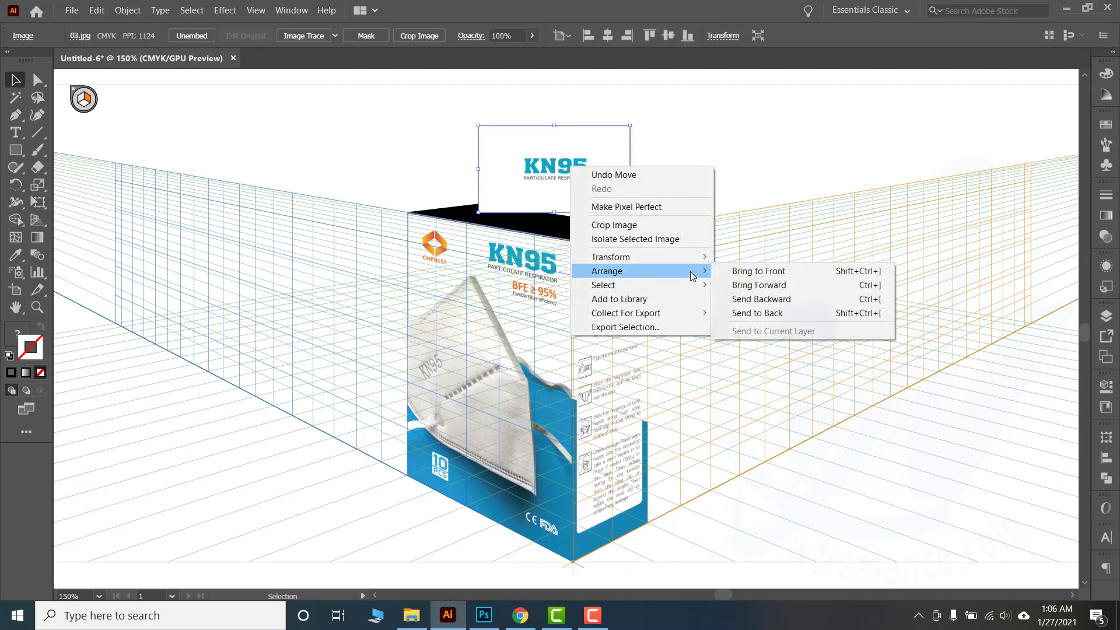
{"action": "left_click", "coordinate": [761, 313]}
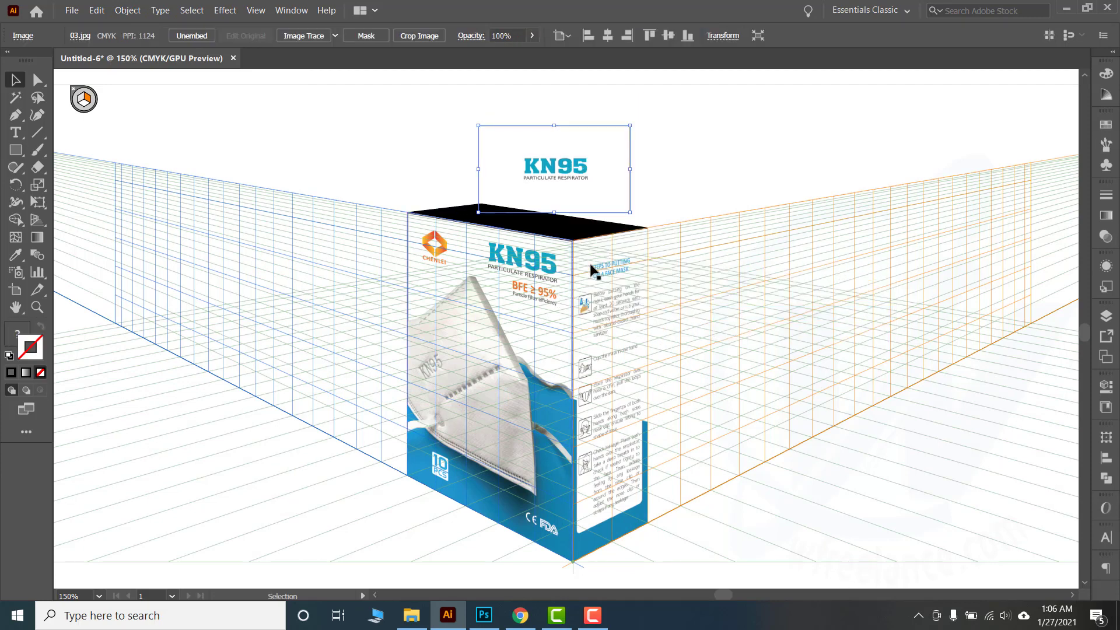
{"action": "left_click_drag", "start_coordinate": [591, 167], "coordinate": [583, 167]}
- Fit the KN95 logo panel to the box's black top face with Envelope Distort, Make with Top Object
{"action": "left_click_drag", "start_coordinate": [419, 138], "coordinate": [507, 211]}
{"action": "left_click", "coordinate": [128, 10]}
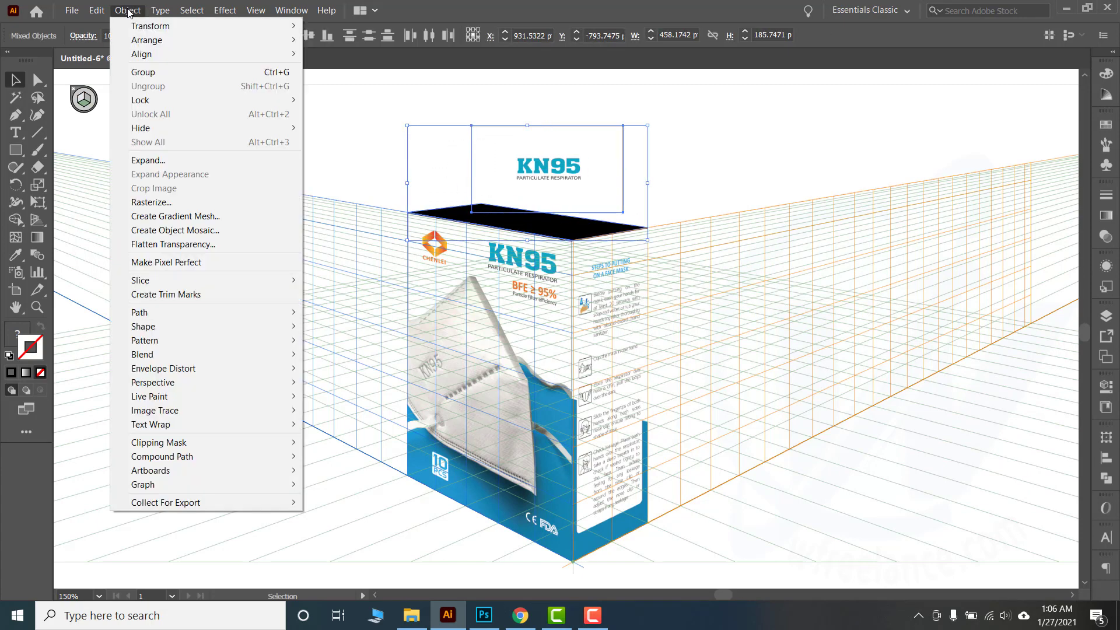
{"action": "mouse_move", "coordinate": [192, 368]}
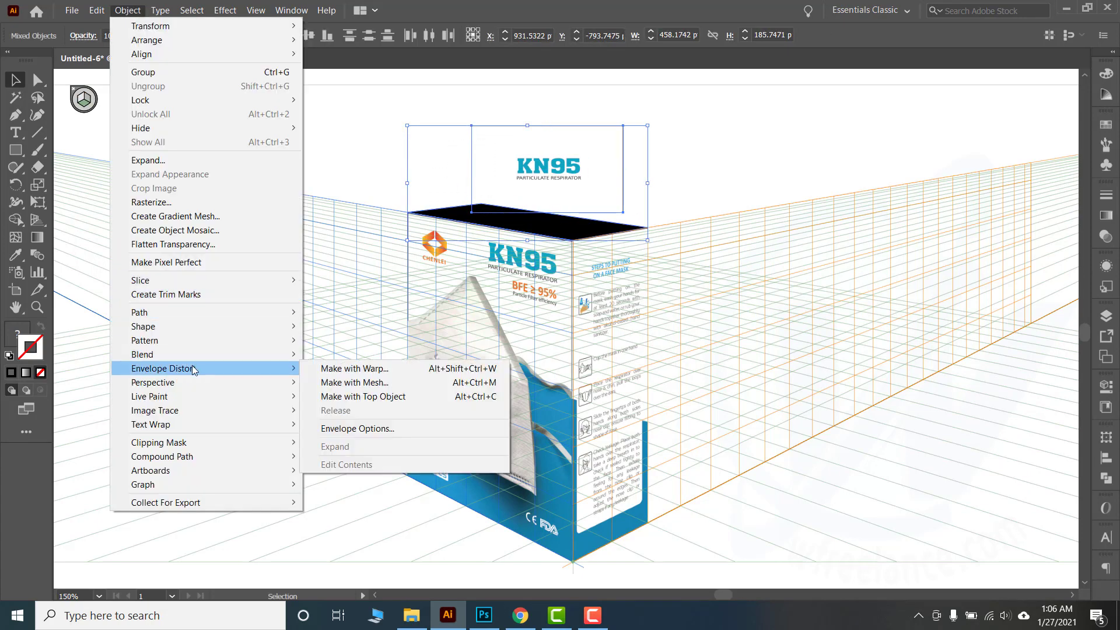
{"action": "left_click", "coordinate": [383, 397]}
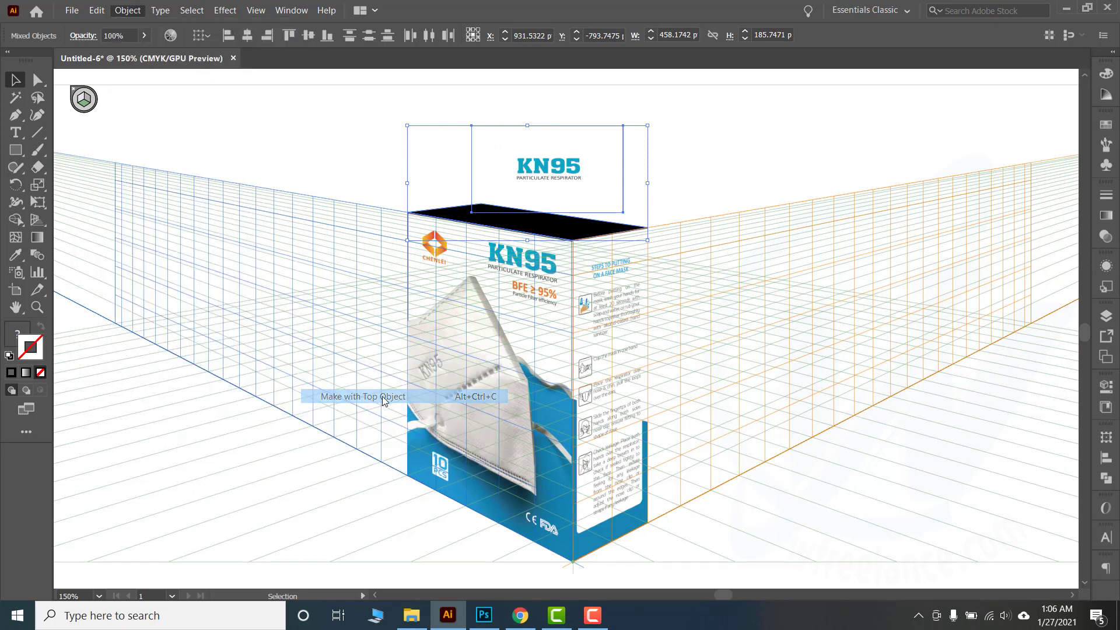
{"action": "left_click", "coordinate": [654, 167]}
- Move all three faces of the finished box together up above the perspective grid
{"action": "left_click", "coordinate": [519, 214]}
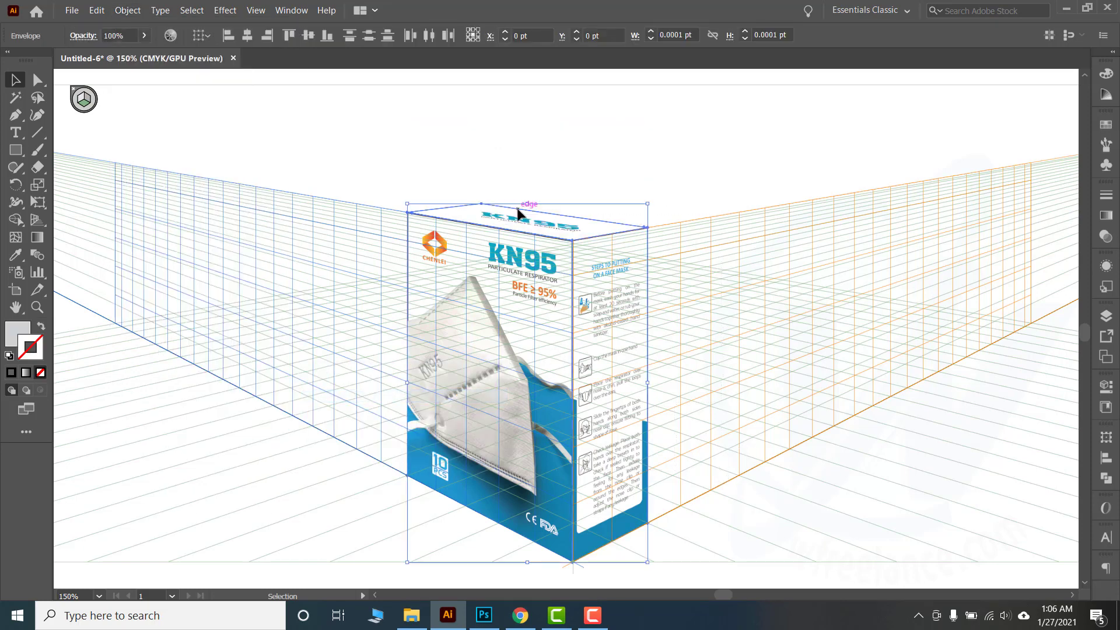
{"action": "scroll", "coordinate": [516, 205], "scroll_direction": "down", "scroll_amount": 2}
{"action": "scroll", "coordinate": [531, 249], "scroll_direction": "up", "scroll_amount": 3}
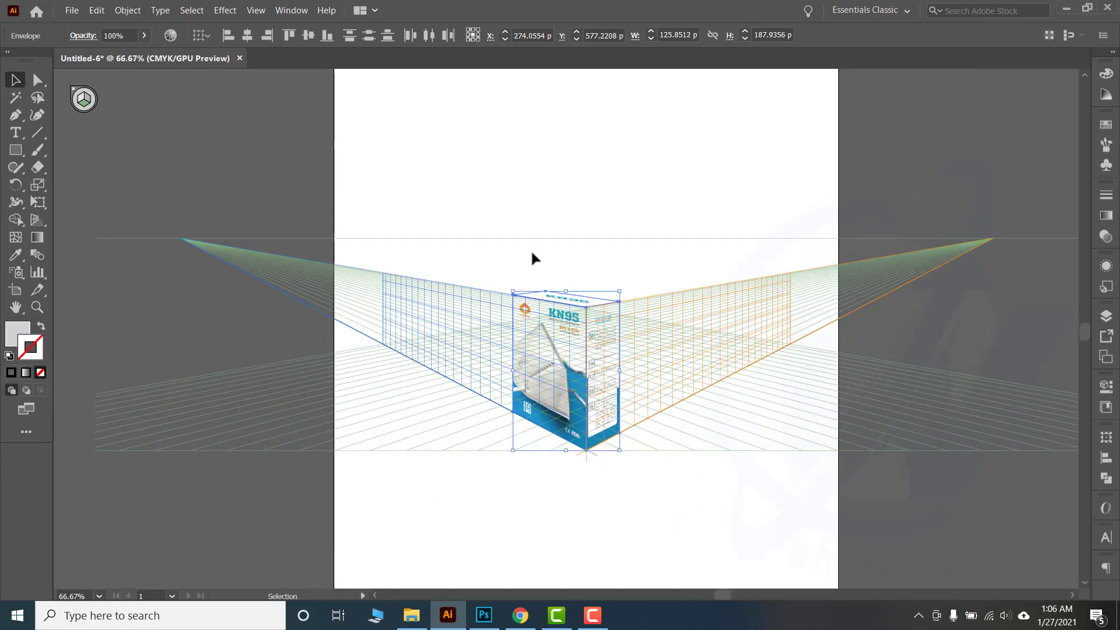
{"action": "left_click_drag", "start_coordinate": [566, 398], "coordinate": [623, 274]}
{"action": "left_click", "coordinate": [653, 219]}
{"action": "scroll", "coordinate": [605, 200], "scroll_direction": "up", "scroll_amount": 2}
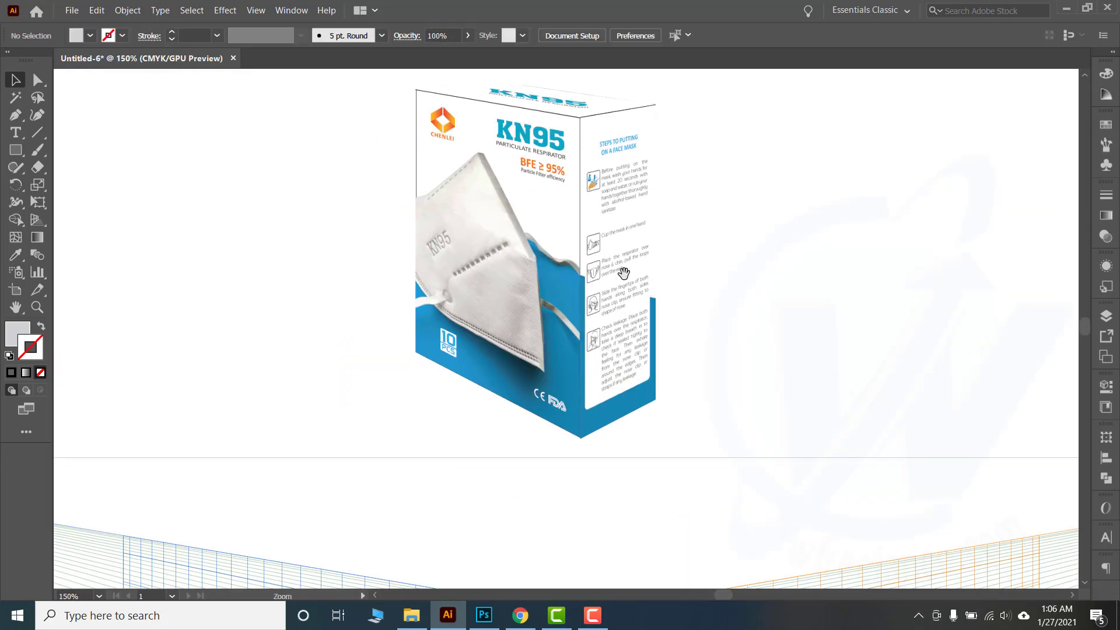
- Move the whole box further up and slightly left on the artboard, leaving clear space above the grid
{"action": "key", "text": "ctrl+minus"}
{"action": "key", "text": "ctrl+minus"}
{"action": "left_click", "coordinate": [596, 326]}
{"action": "left_click_drag", "start_coordinate": [593, 332], "coordinate": [538, 296]}
{"action": "left_click_drag", "start_coordinate": [565, 340], "coordinate": [543, 274]}
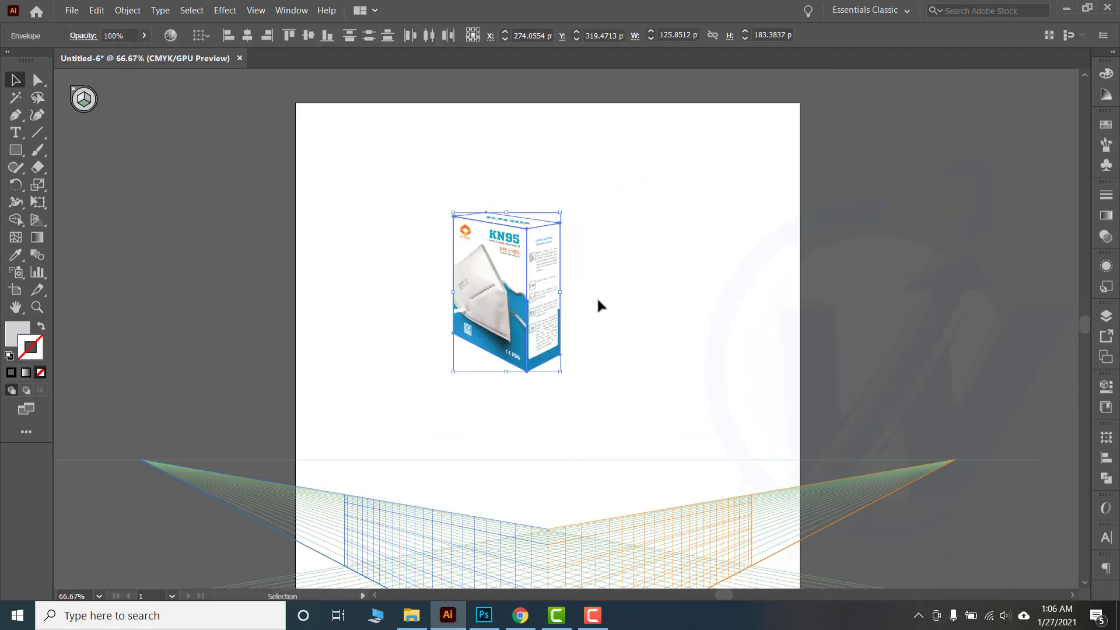
{"action": "left_click", "coordinate": [597, 297]}
{"action": "left_click", "coordinate": [13, 155]}
{"action": "left_click_drag", "start_coordinate": [343, 153], "coordinate": [684, 401]}
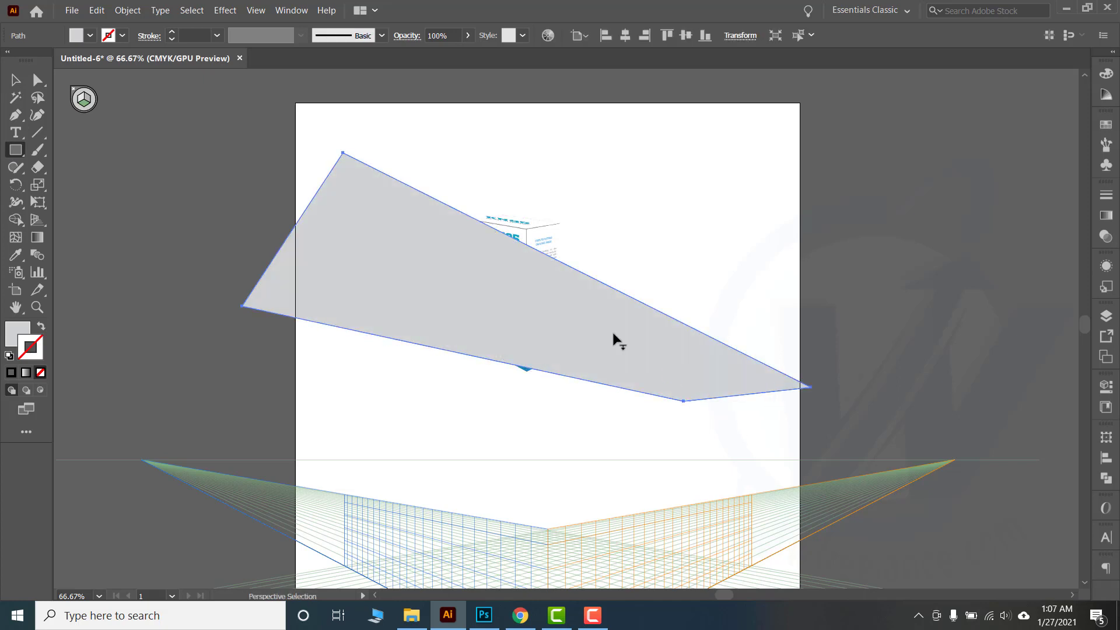
{"action": "key", "text": "ctrl+z"}
{"action": "left_click_drag", "start_coordinate": [391, 175], "coordinate": [312, 215]}
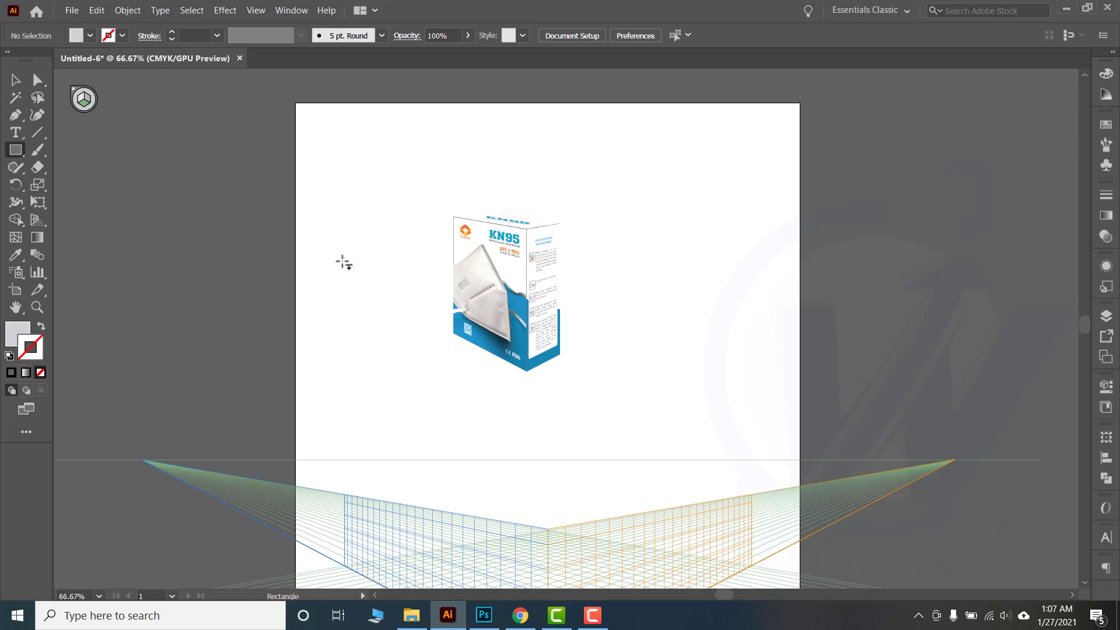
- Deactivate the perspective planes, draw a flat rectangle covering the box and fill it with cyan at C 100, M 0, Y 0, K 0
{"action": "left_click", "coordinate": [93, 104]}
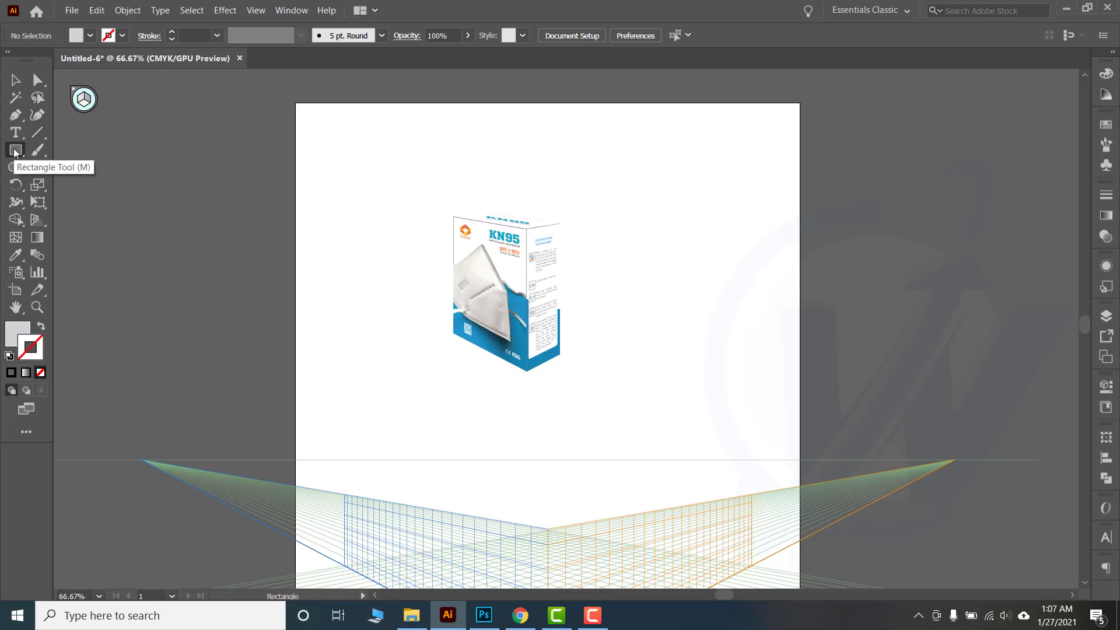
{"action": "left_click_drag", "start_coordinate": [340, 179], "coordinate": [675, 392]}
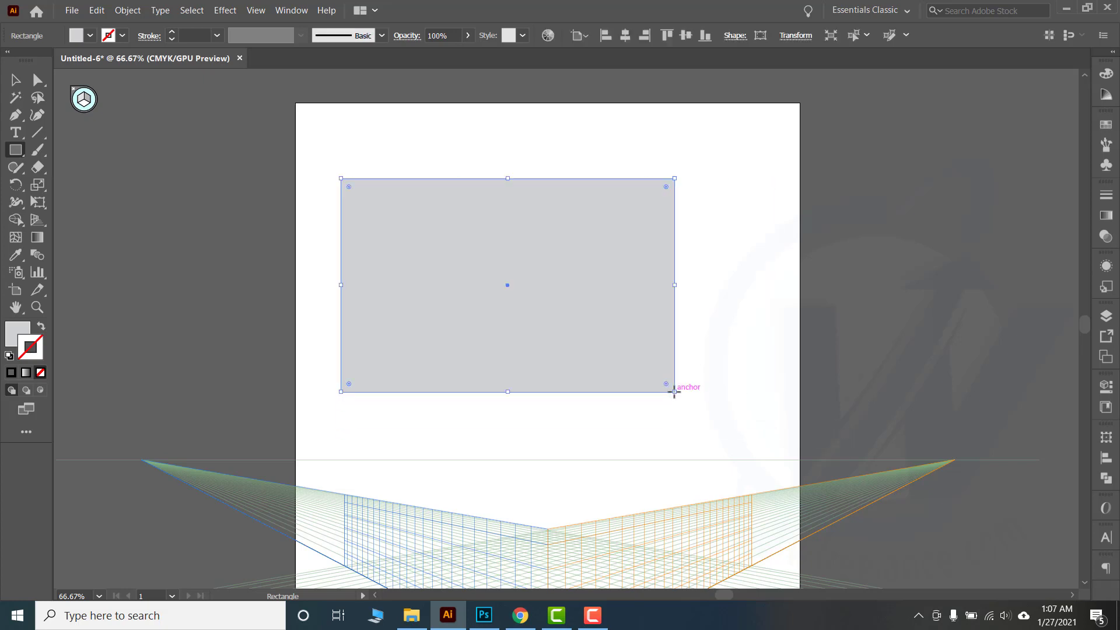
{"action": "left_click", "coordinate": [1106, 74]}
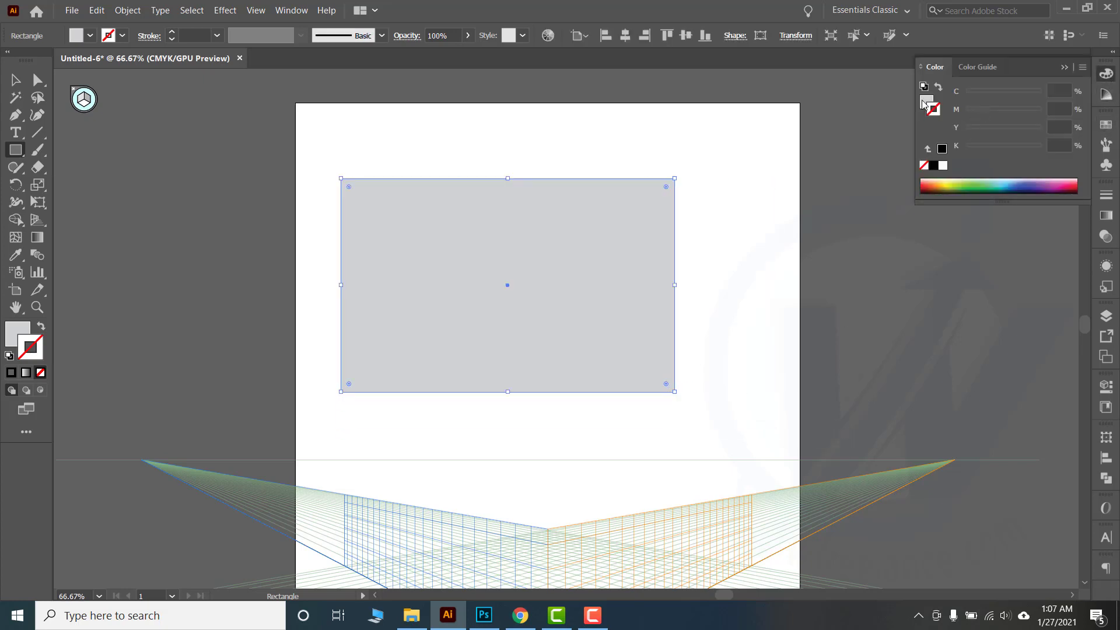
{"action": "left_click", "coordinate": [923, 105]}
{"action": "left_click_drag", "start_coordinate": [967, 94], "coordinate": [1050, 131]}
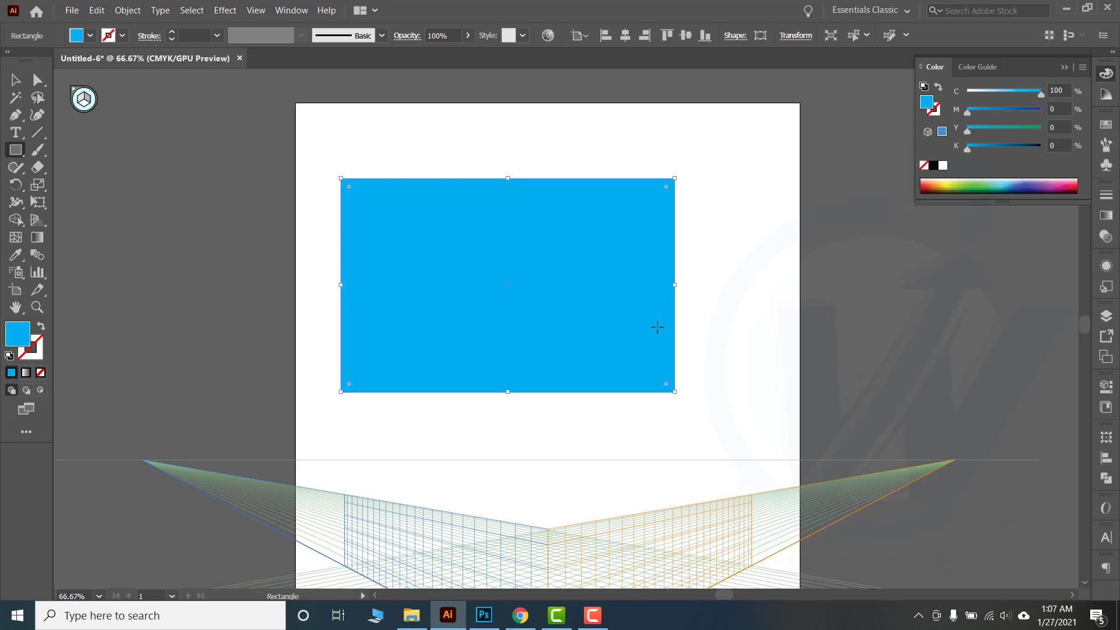
- Send the cyan rectangle to the back as the box's background
{"action": "right_click", "coordinate": [571, 247]}
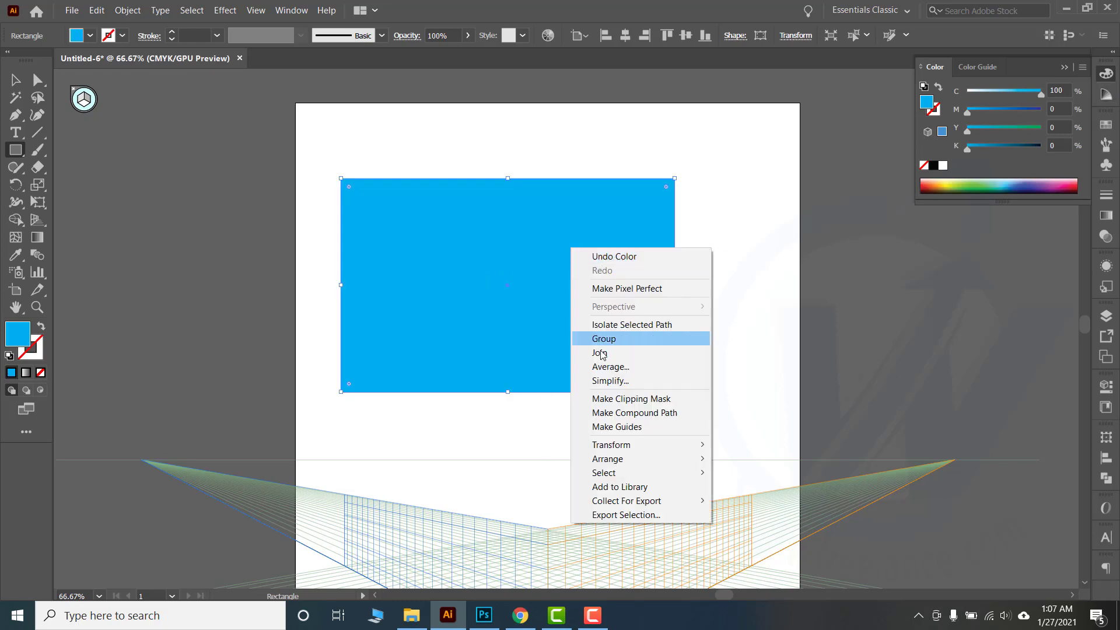
{"action": "mouse_move", "coordinate": [612, 458]}
{"action": "left_click", "coordinate": [750, 500]}
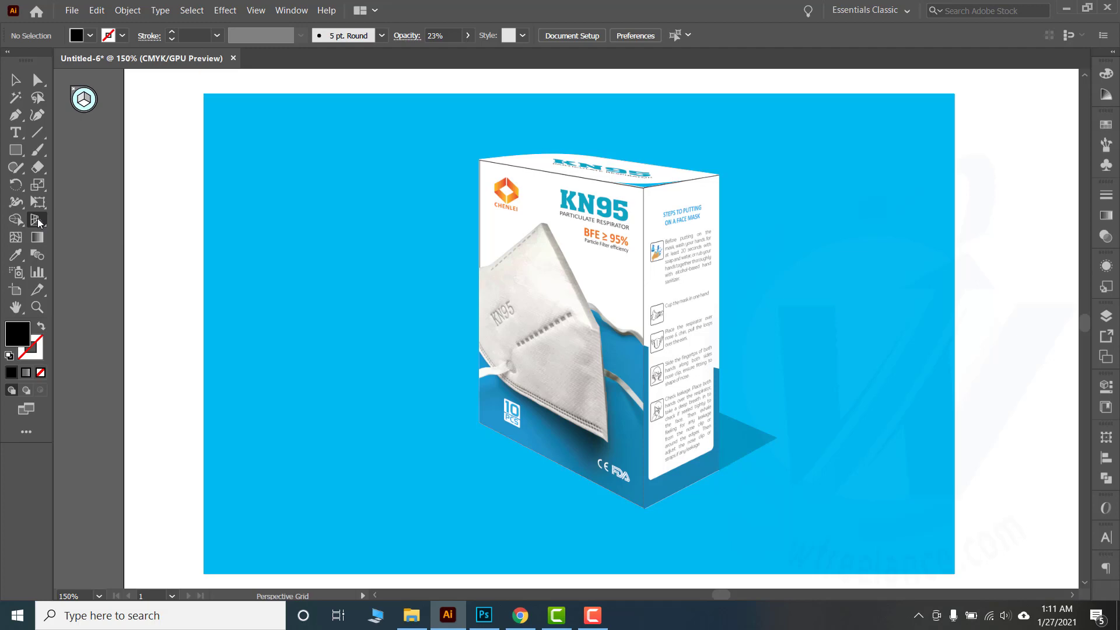
- Show the perspective grid again on the artboard below the cyan box artwork
{"action": "key", "text": "ctrl+minus"}
{"action": "left_click", "coordinate": [37, 218]}
{"action": "key", "text": "ctrl+minus"}
{"action": "key", "text": "ctrl+minus"}
{"action": "key", "text": "ctrl+minus"}
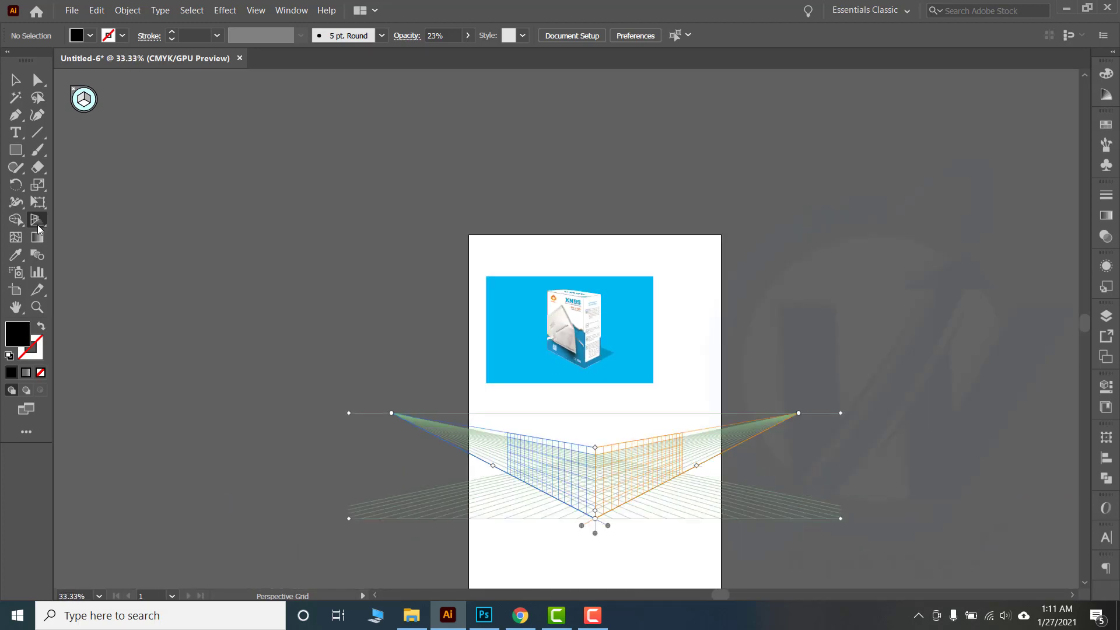
{"action": "left_click", "coordinate": [526, 372], "text": "ctrl"}
{"action": "left_click", "coordinate": [479, 350], "text": "ctrl"}
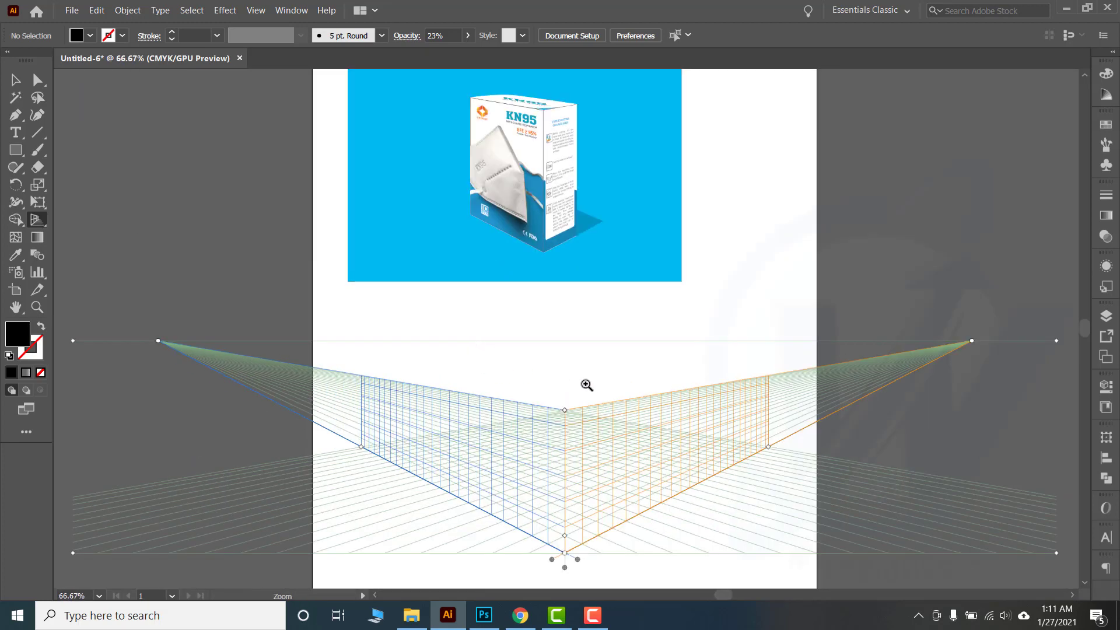
{"action": "left_click", "coordinate": [563, 312], "text": "ctrl"}
{"action": "scroll", "coordinate": [569, 303], "scroll_direction": "down", "scroll_amount": 3}
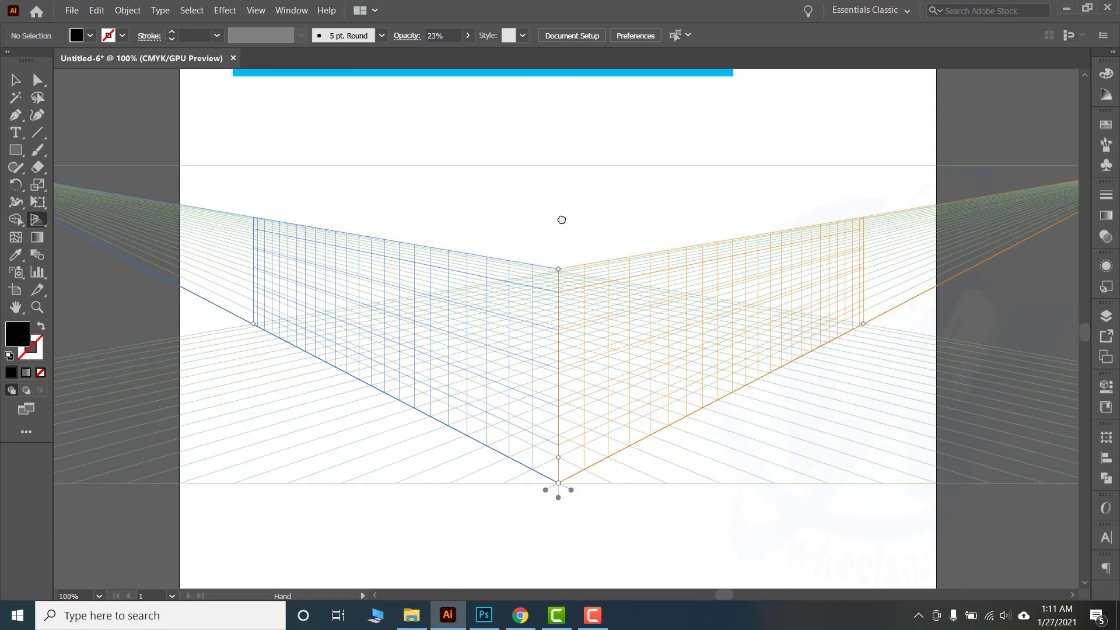
- Draw a black rectangle on the left perspective plane, from the grid's upper central corner down to its ground line
{"action": "left_click", "coordinate": [40, 221]}
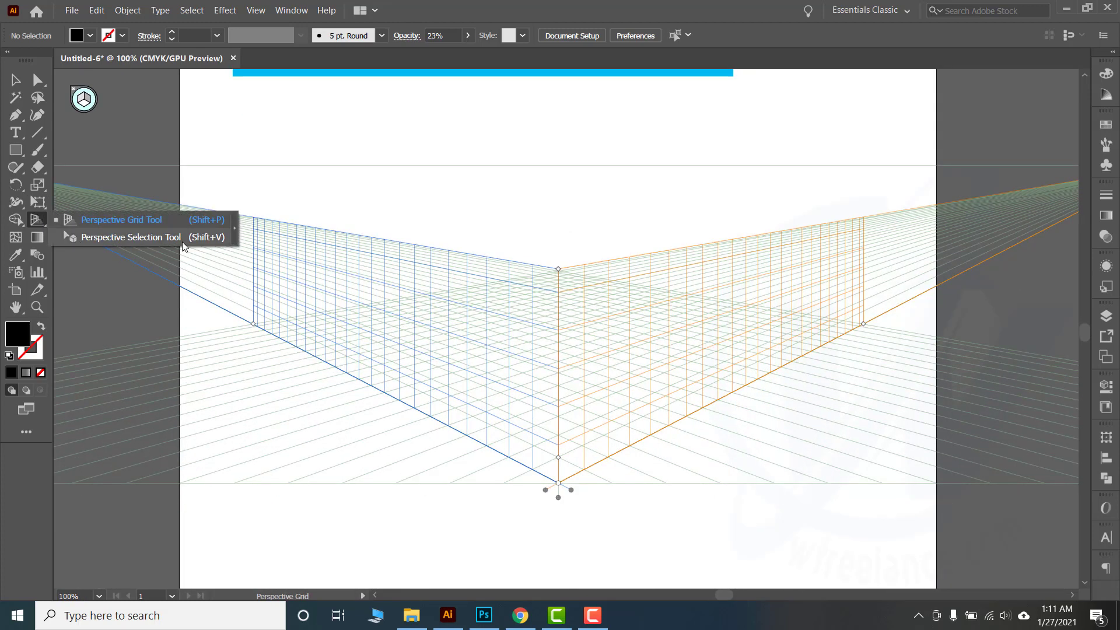
{"action": "left_click", "coordinate": [16, 152]}
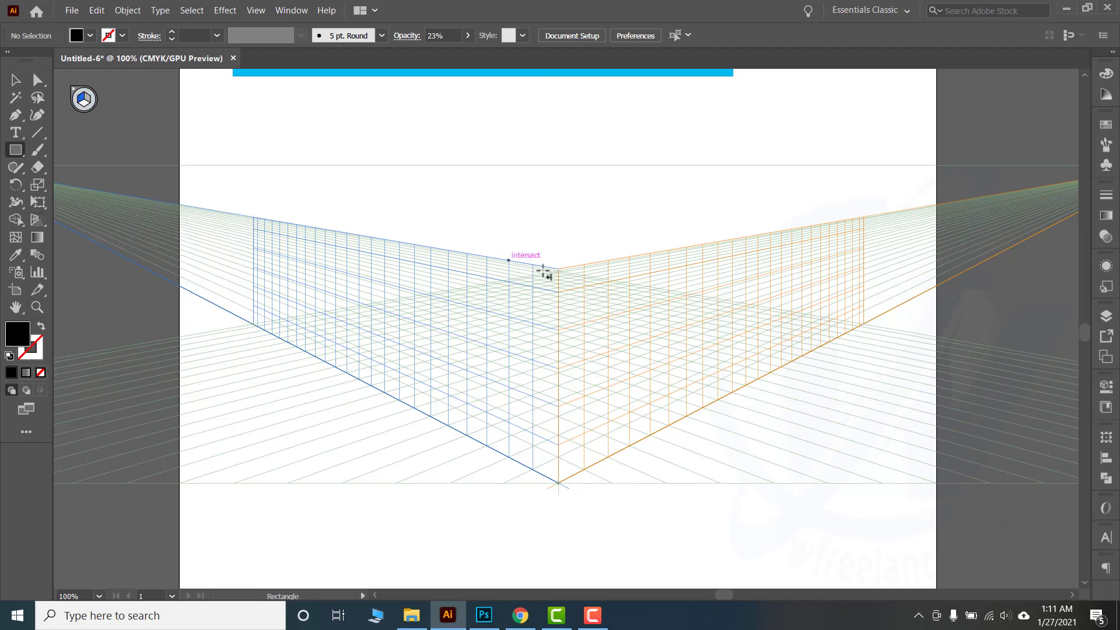
{"action": "left_click_drag", "start_coordinate": [559, 268], "coordinate": [448, 426]}
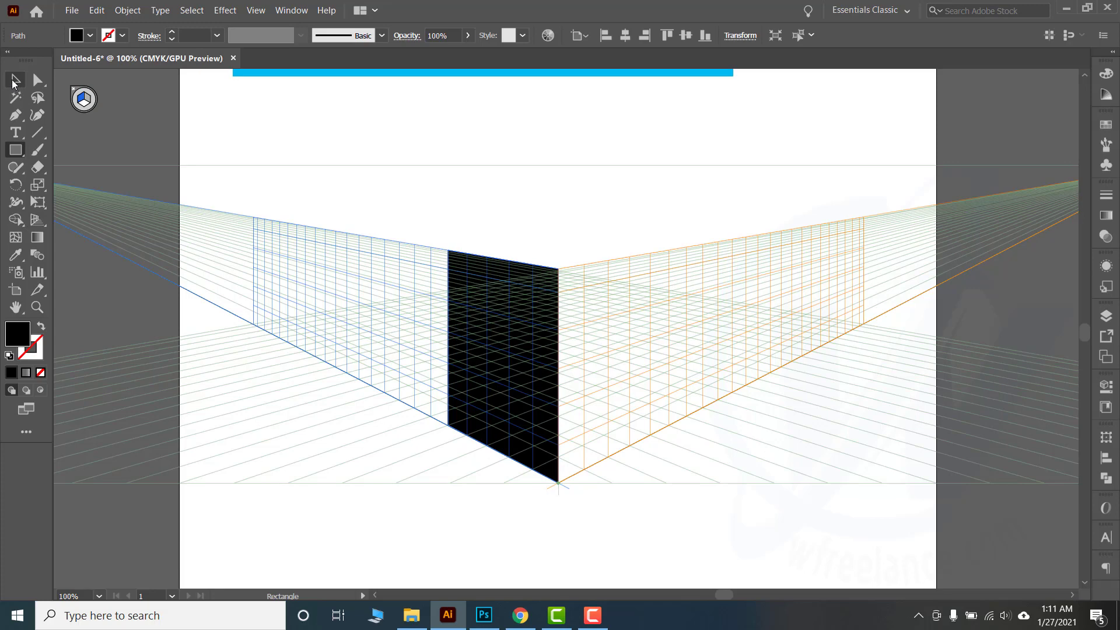
- Try to stretch the black rectangle wider and taller with the regular Selection tool, and undo both changes
{"action": "left_click", "coordinate": [14, 84]}
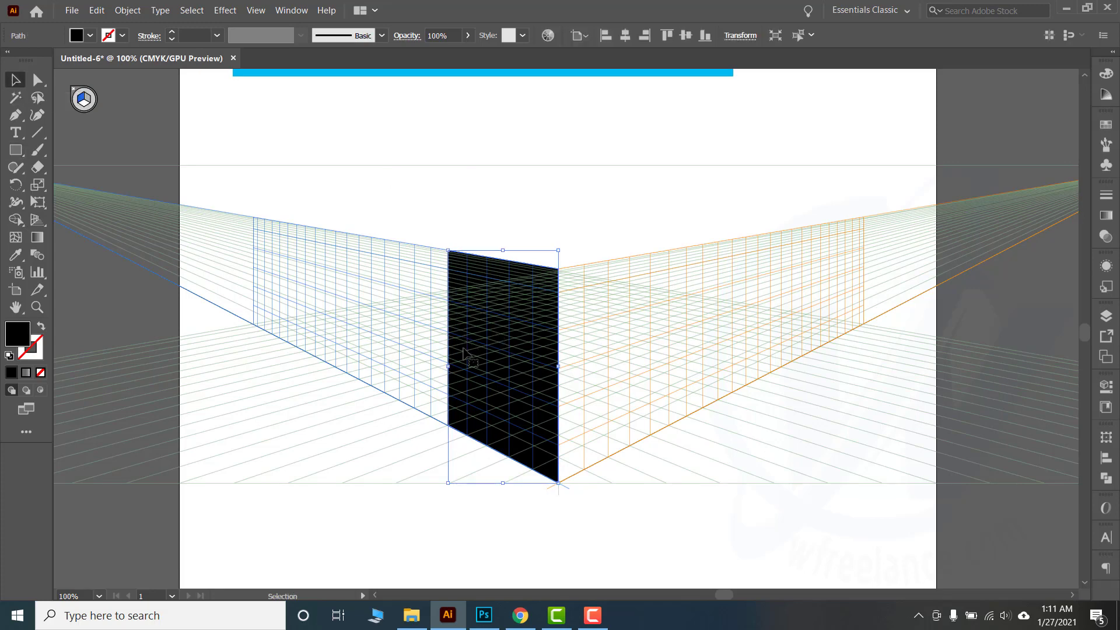
{"action": "left_click_drag", "start_coordinate": [448, 367], "coordinate": [388, 335]}
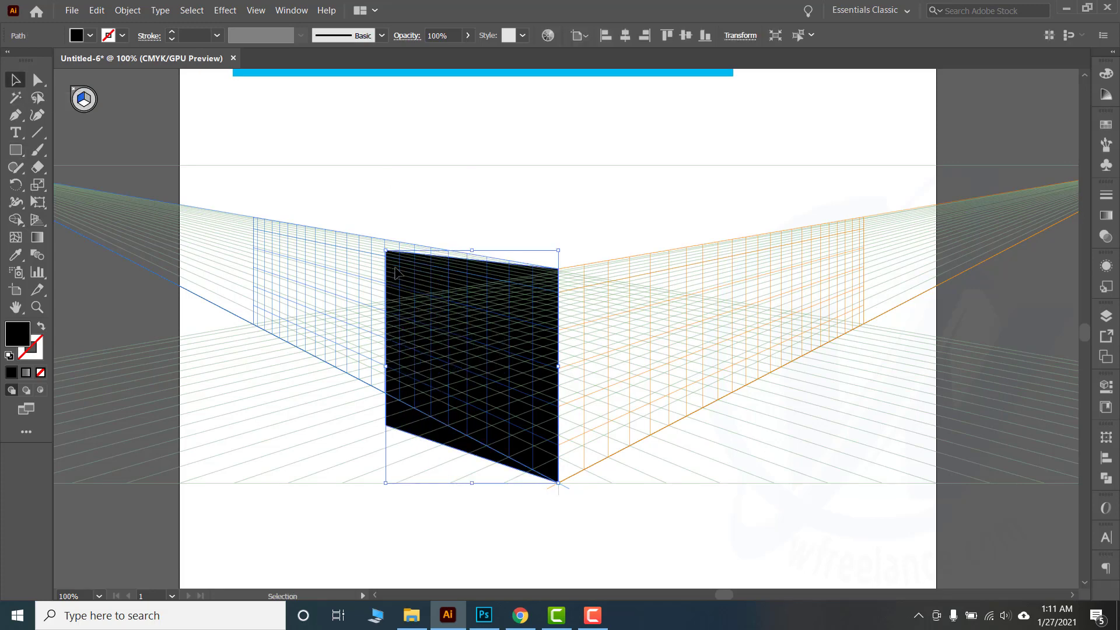
{"action": "key", "text": "ctrl+="}
{"action": "left_click_drag", "start_coordinate": [560, 353], "coordinate": [550, 307]}
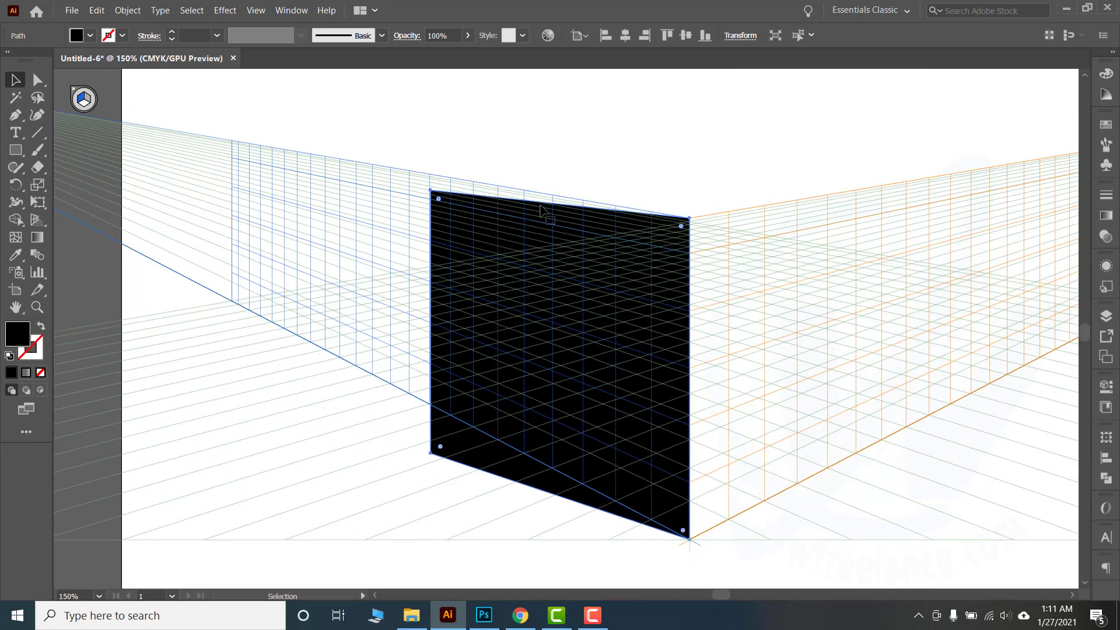
{"action": "left_click_drag", "start_coordinate": [558, 190], "coordinate": [573, 137]}
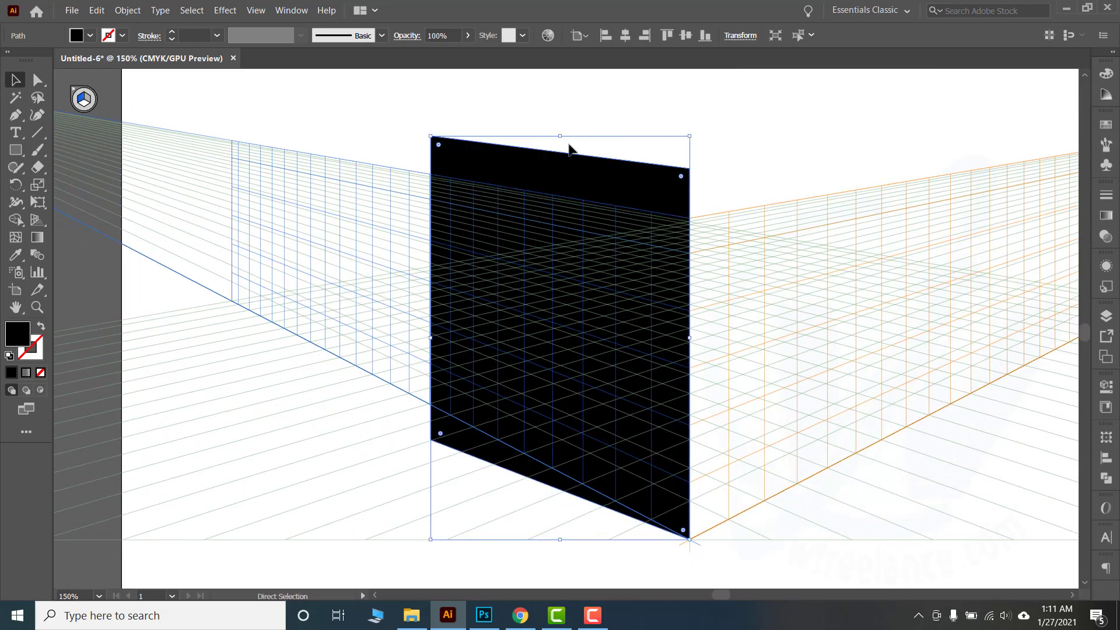
{"action": "key", "text": "ctrl+z"}
{"action": "key", "text": "ctrl+z"}
- Resize the black rectangle in perspective with the Perspective Selection tool, making it wider and lowering its top edge
{"action": "left_click", "coordinate": [99, 238]}
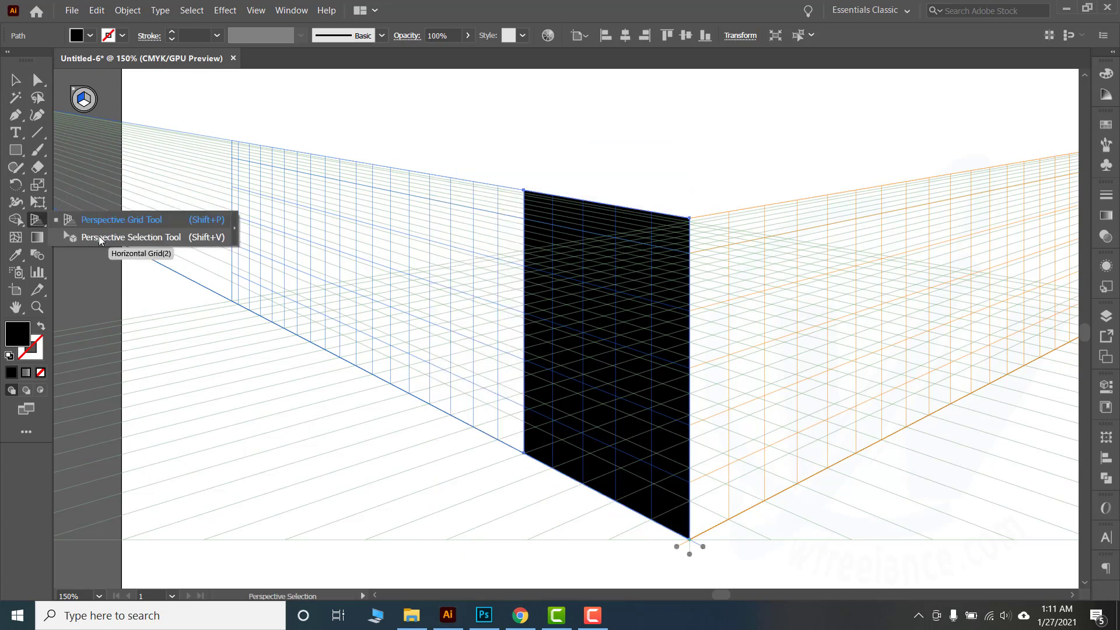
{"action": "left_click", "coordinate": [100, 239]}
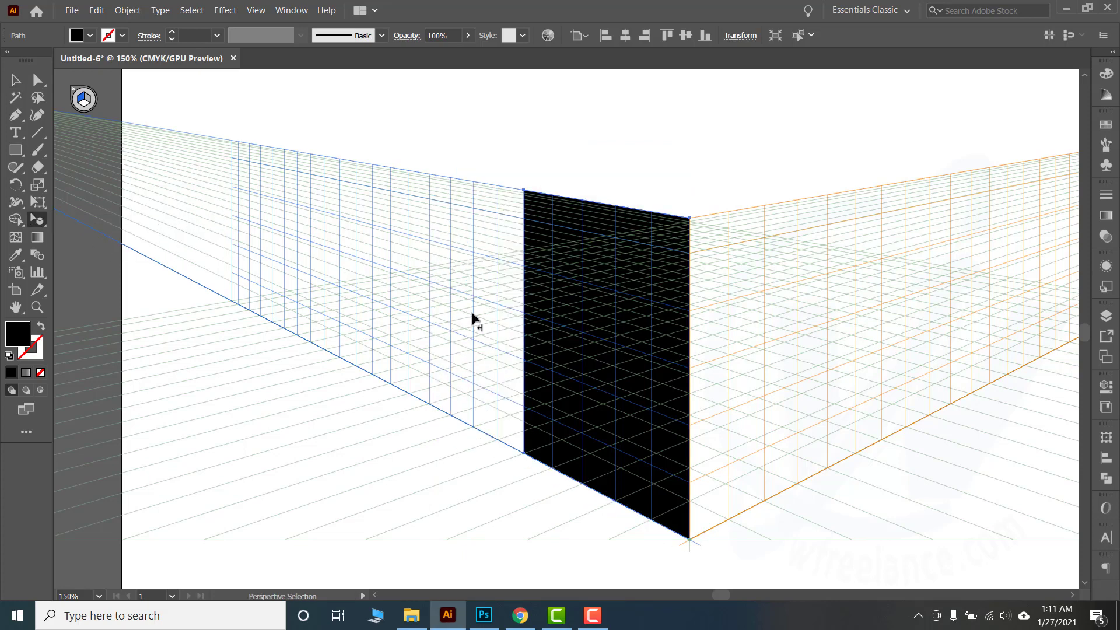
{"action": "left_click_drag", "start_coordinate": [527, 194], "coordinate": [499, 215]}
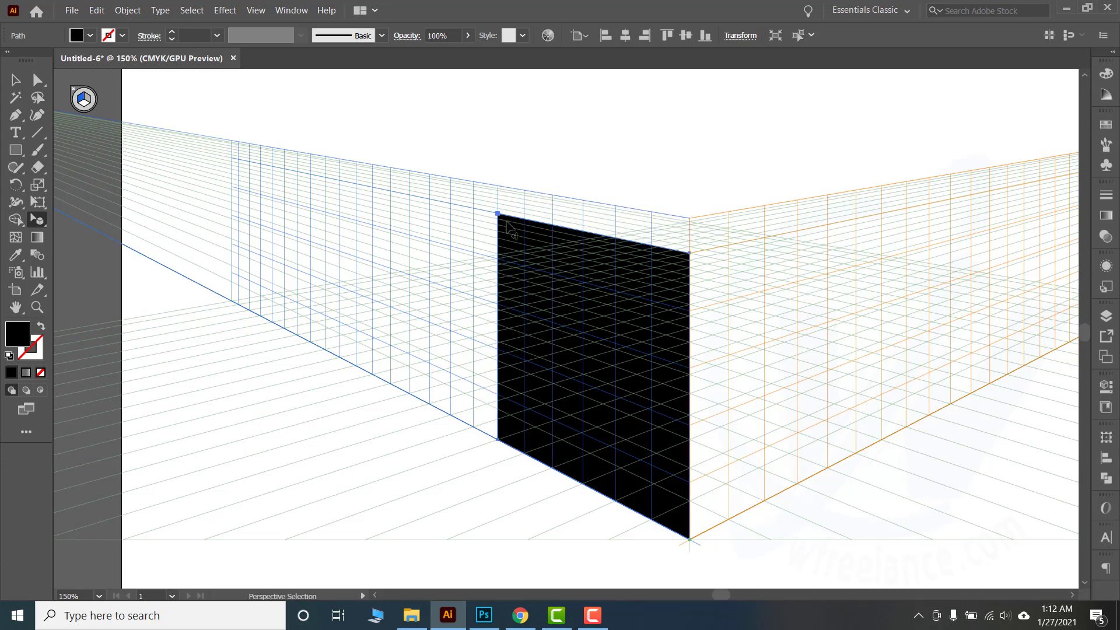
{"action": "left_click", "coordinate": [37, 220]}
{"action": "left_click", "coordinate": [85, 219]}
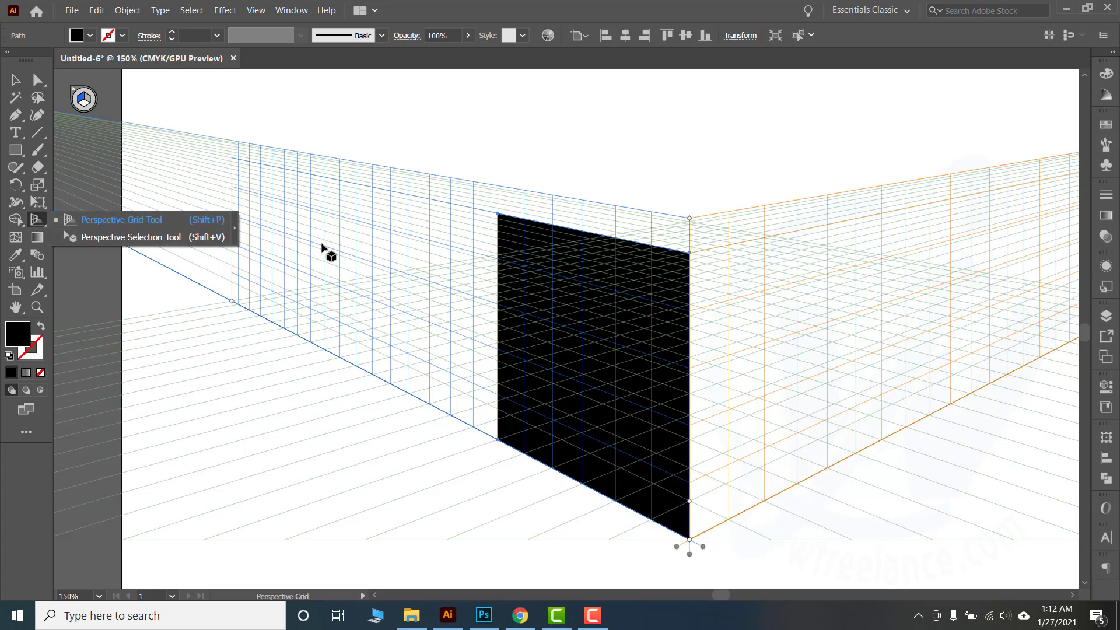
{"action": "left_click", "coordinate": [115, 238]}
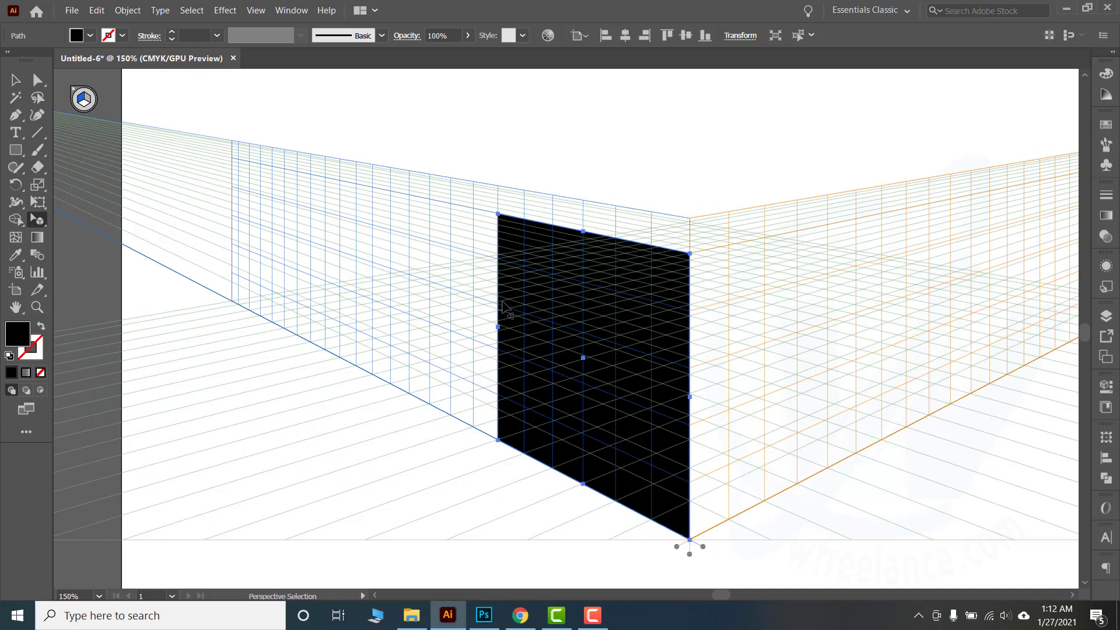
{"action": "left_click", "coordinate": [20, 219]}
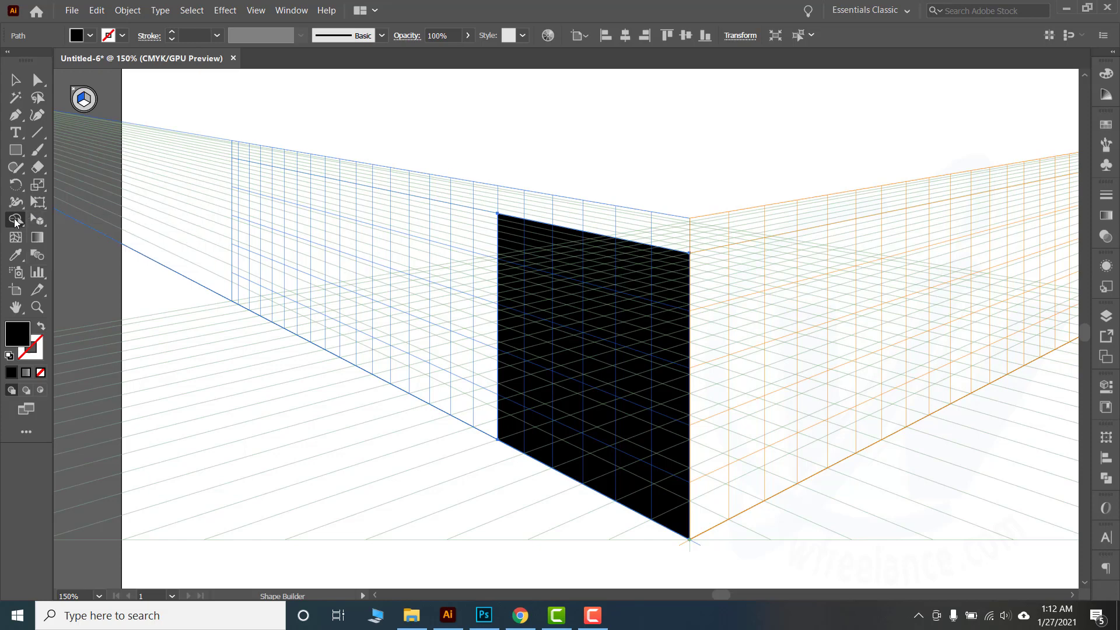
{"action": "left_click", "coordinate": [38, 221]}
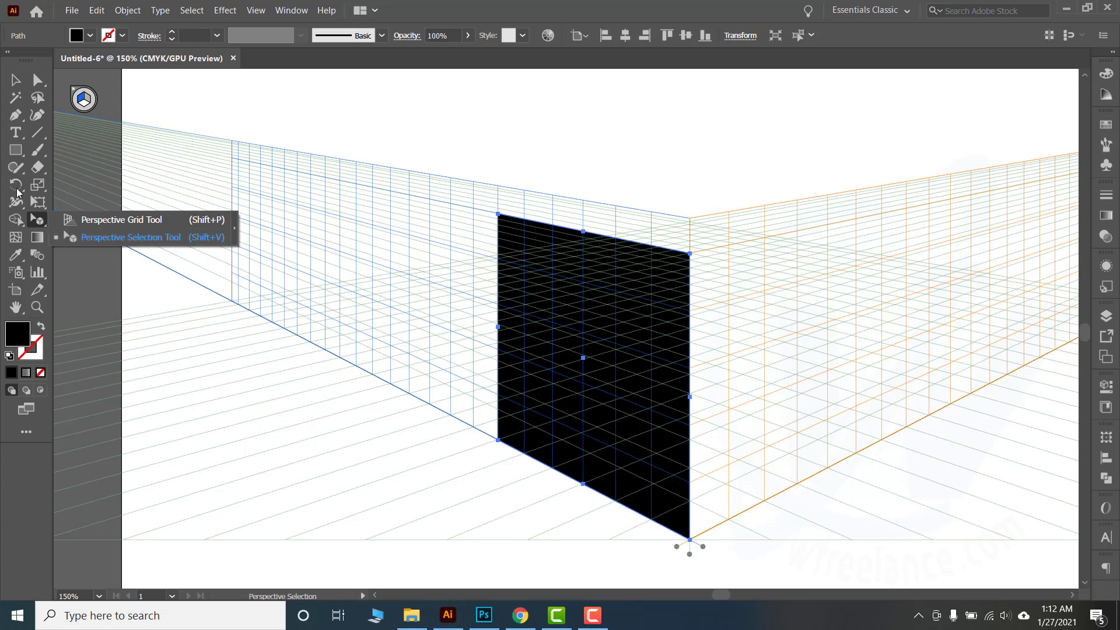
{"action": "left_click", "coordinate": [15, 80]}
{"action": "scroll", "coordinate": [488, 335], "scroll_direction": "down", "scroll_amount": 3}
{"action": "left_click_drag", "start_coordinate": [393, 114], "coordinate": [395, 290]}
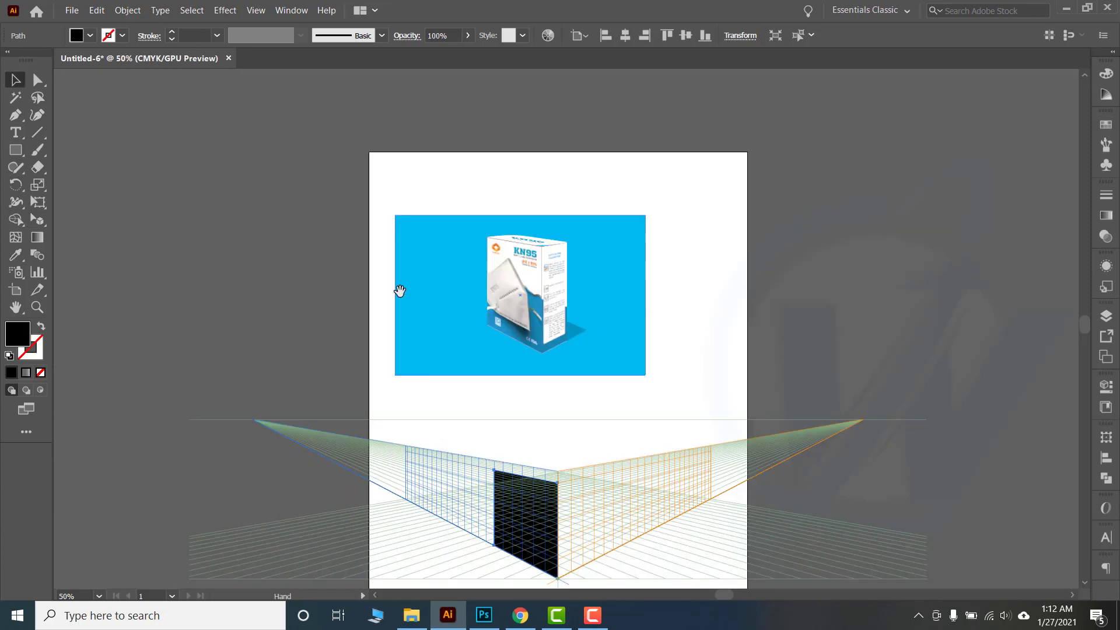
{"action": "left_click", "coordinate": [19, 240]}
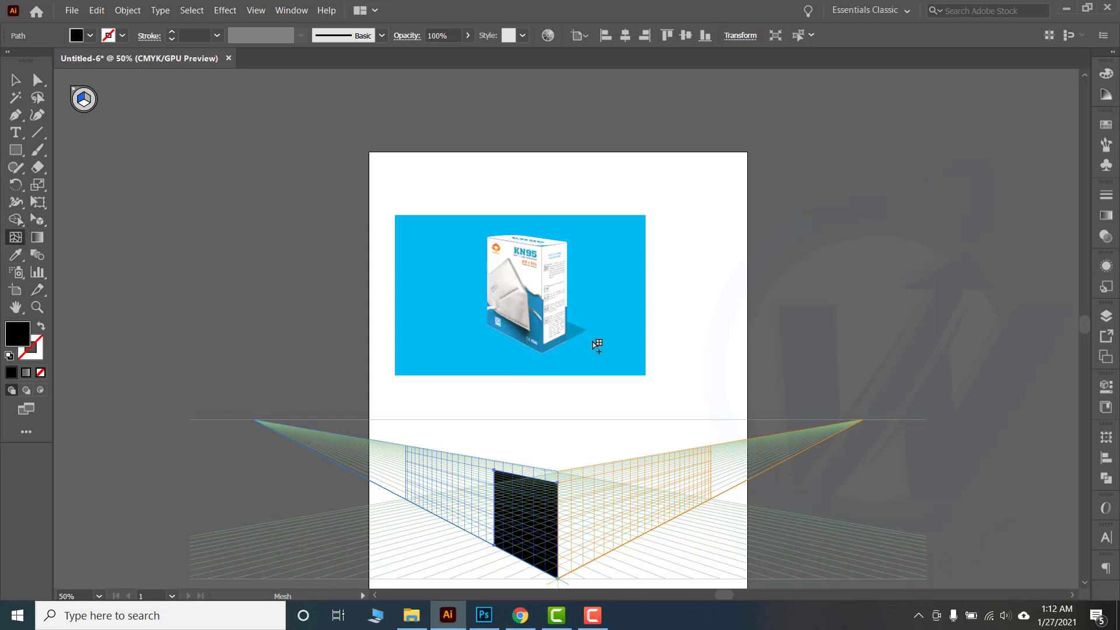